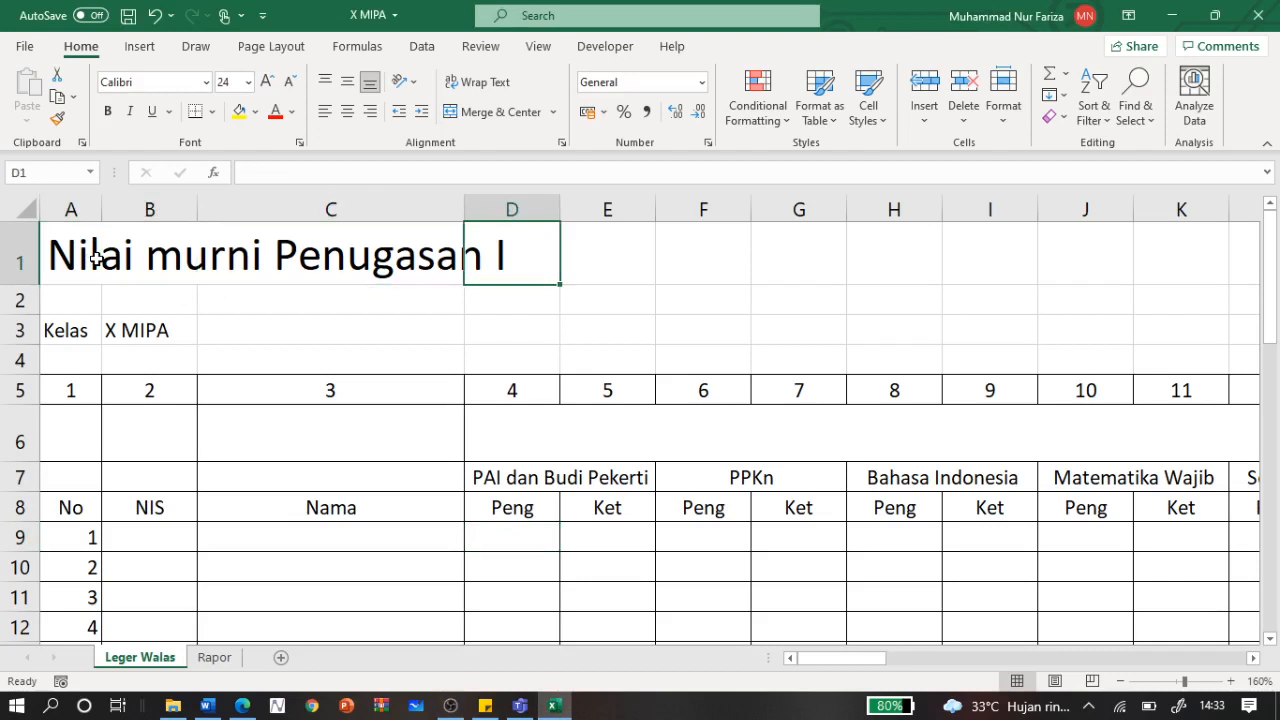
Step: Examine the title row and the grade table's column headings on the Leger Walas sheet
{"action": "key", "text": "Left"}
{"action": "key", "text": "Left"}
{"action": "key", "text": "Left"}
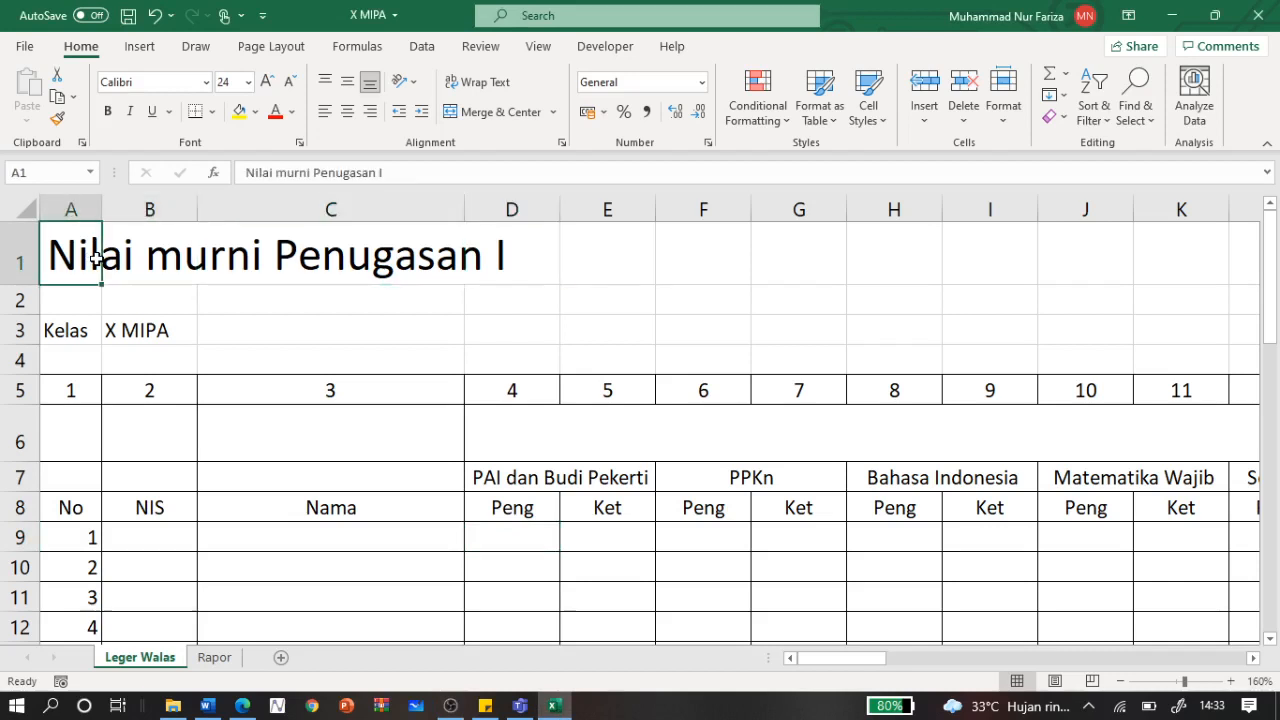
{"action": "key", "text": "Right"}
{"action": "key", "text": "Right"}
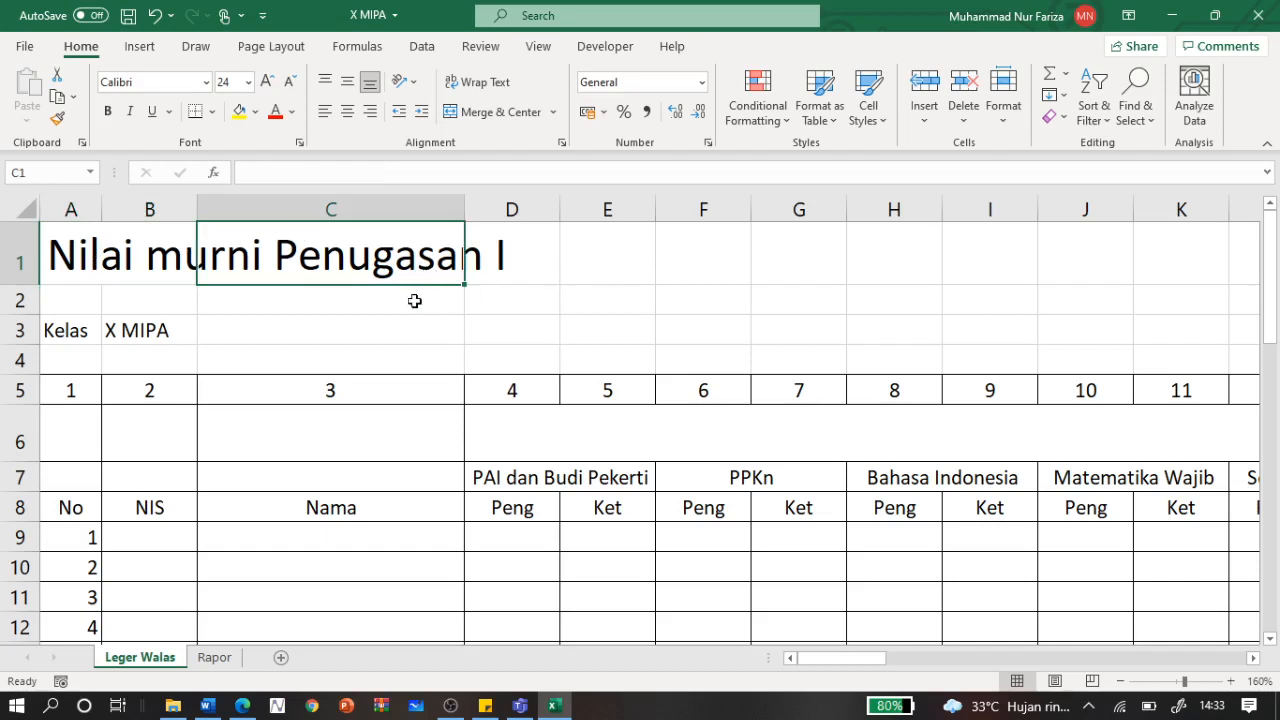
{"action": "left_click", "coordinate": [509, 266]}
{"action": "key", "text": "Left"}
{"action": "key", "text": "Left"}
{"action": "key", "text": "Left"}
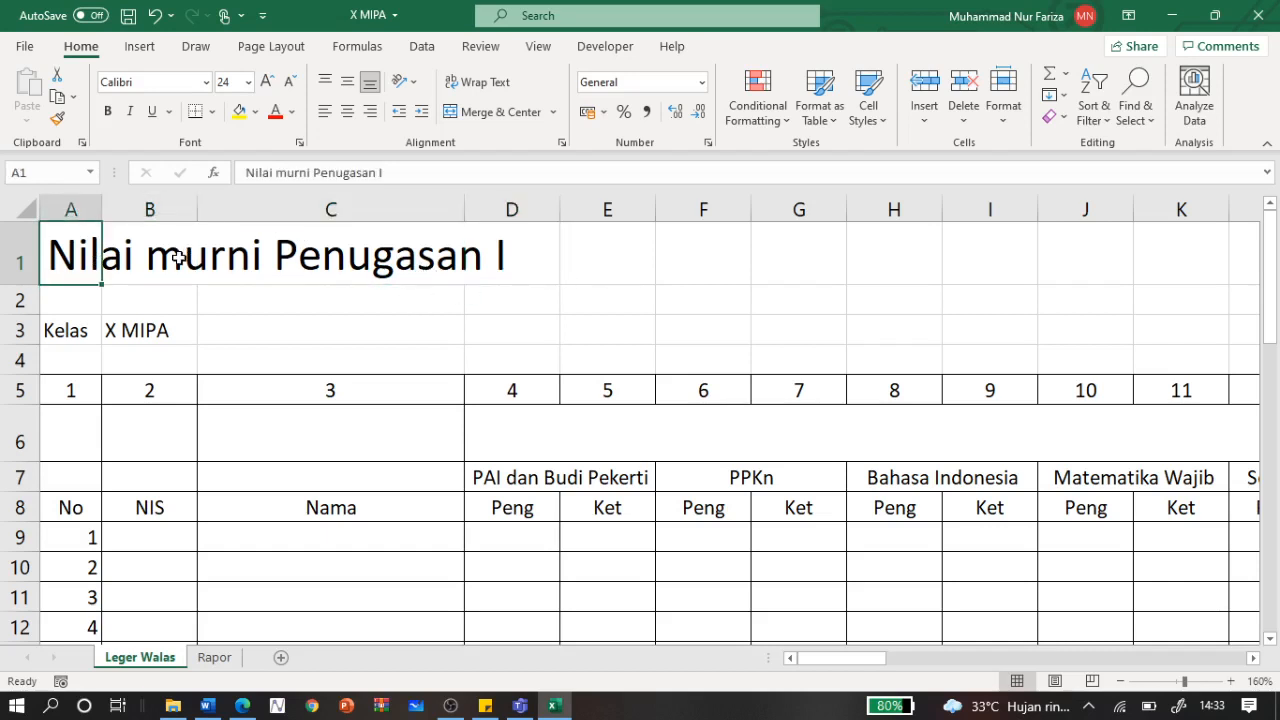
{"action": "key", "text": "Right"}
{"action": "key", "text": "Right"}
{"action": "key", "text": "Right"}
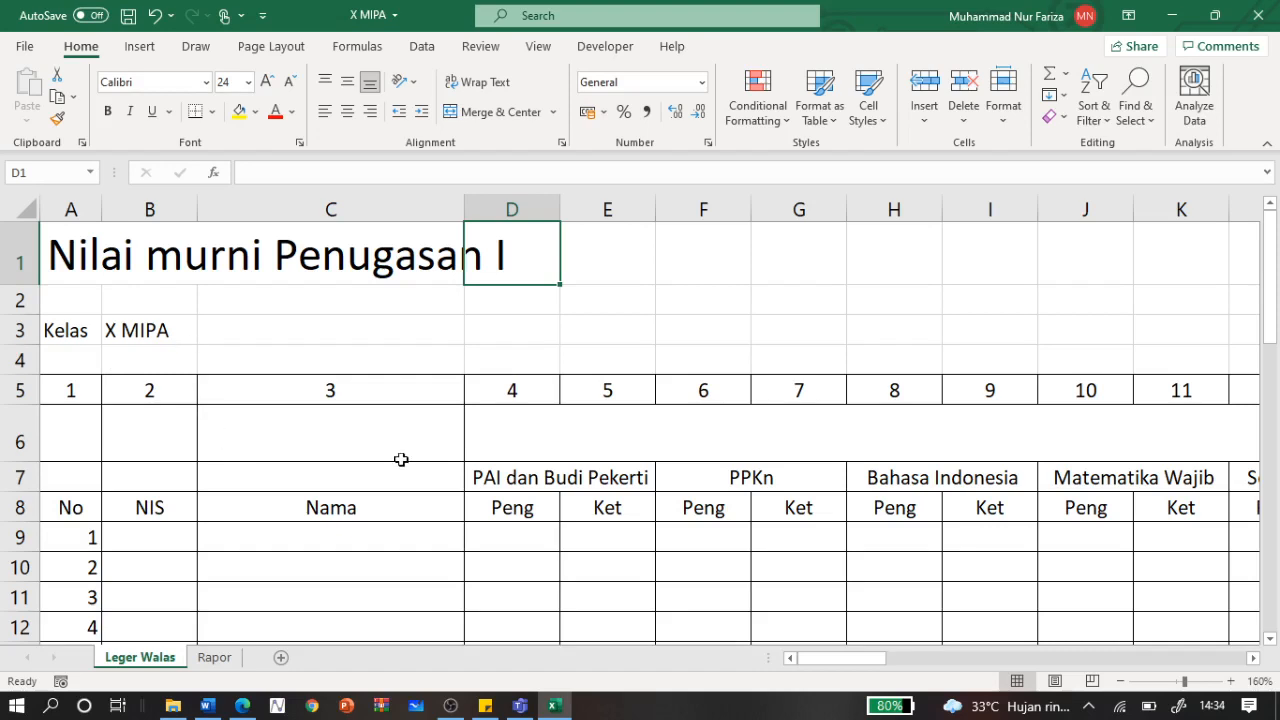
{"action": "scroll", "coordinate": [592, 536], "scroll_direction": "down", "scroll_amount": 2}
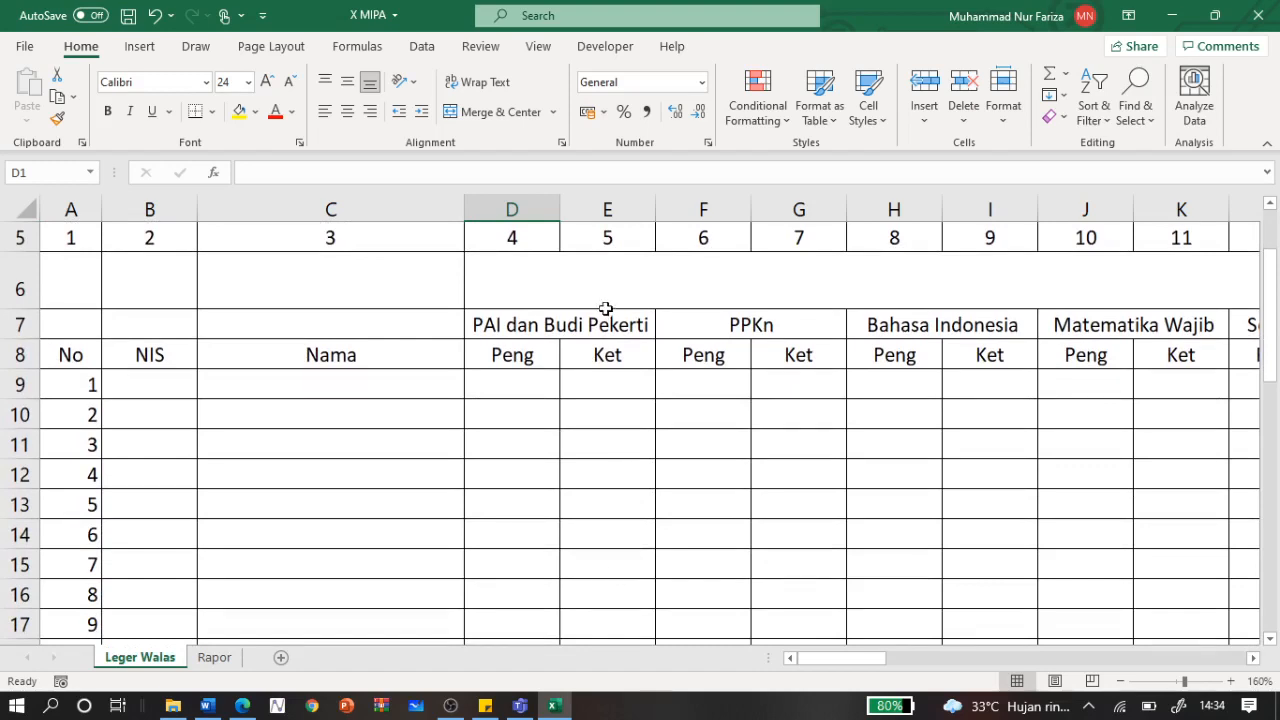
{"action": "scroll", "coordinate": [606, 310], "scroll_direction": "up", "scroll_amount": 1}
{"action": "scroll", "coordinate": [606, 310], "scroll_direction": "up", "scroll_amount": 2}
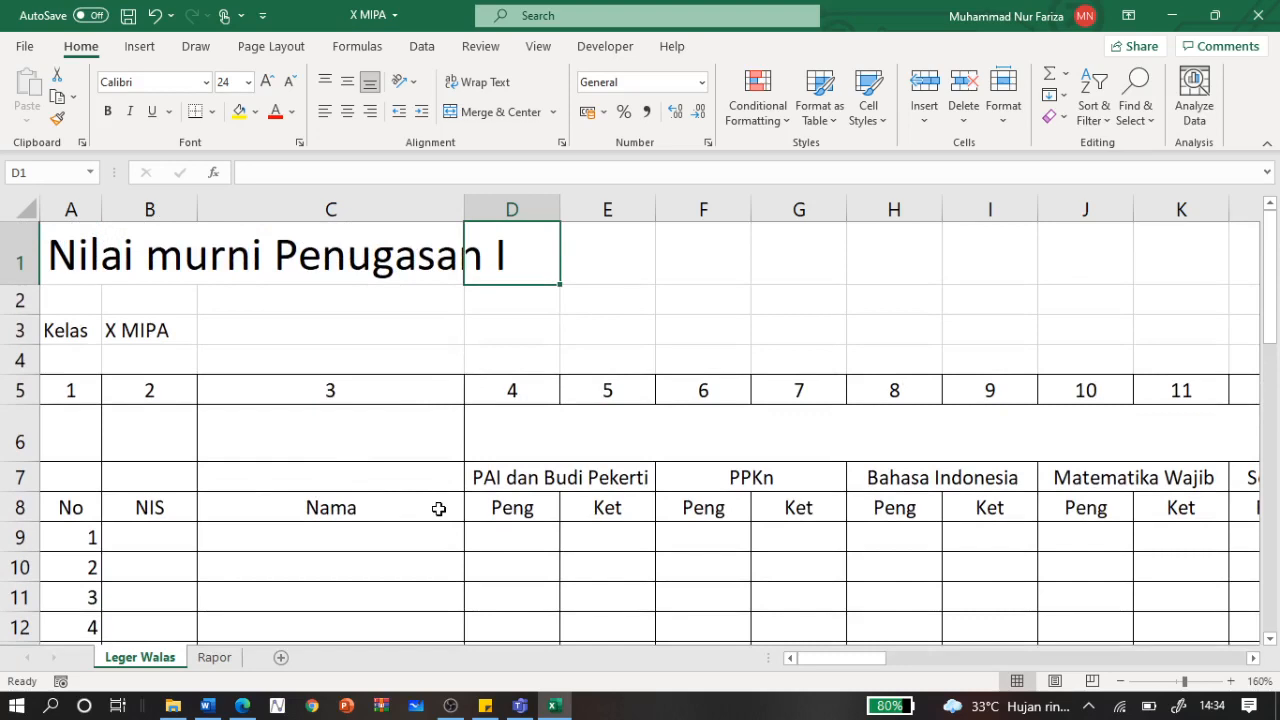
Step: Enter the first student's ID number in the NIS column at B9
{"action": "scroll", "coordinate": [565, 502], "scroll_direction": "down", "scroll_amount": 2}
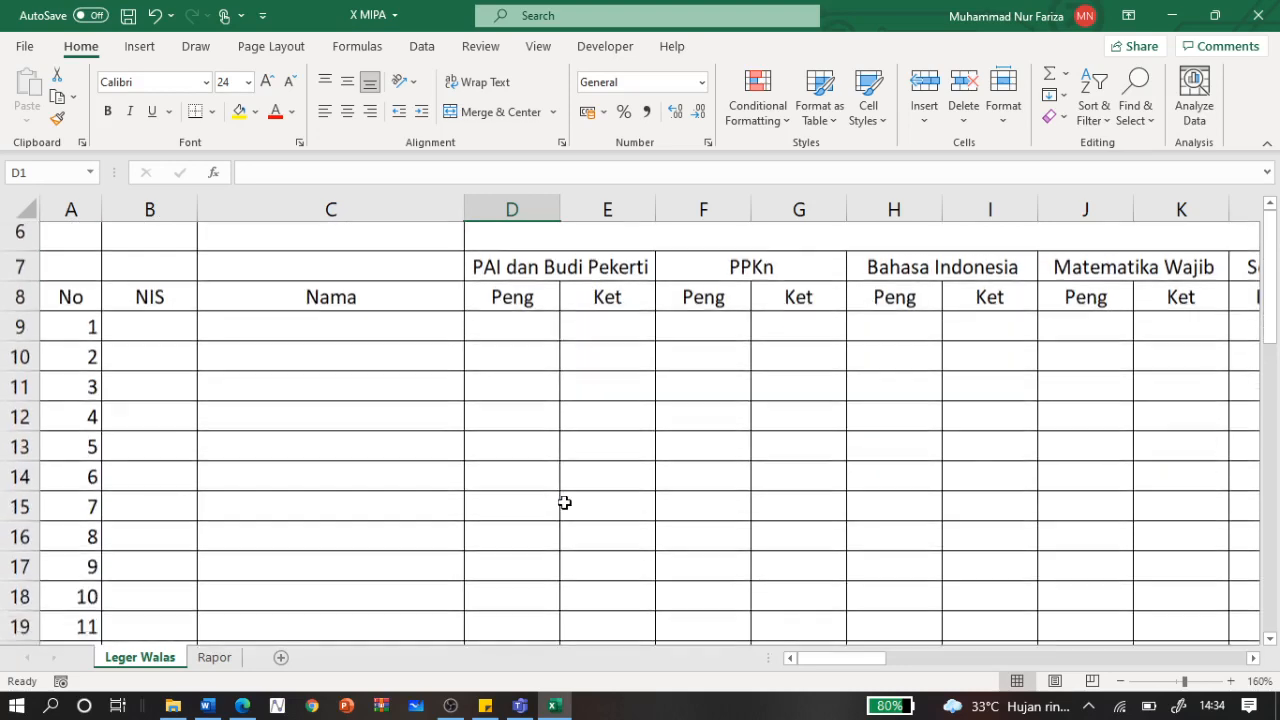
{"action": "left_click", "coordinate": [167, 291]}
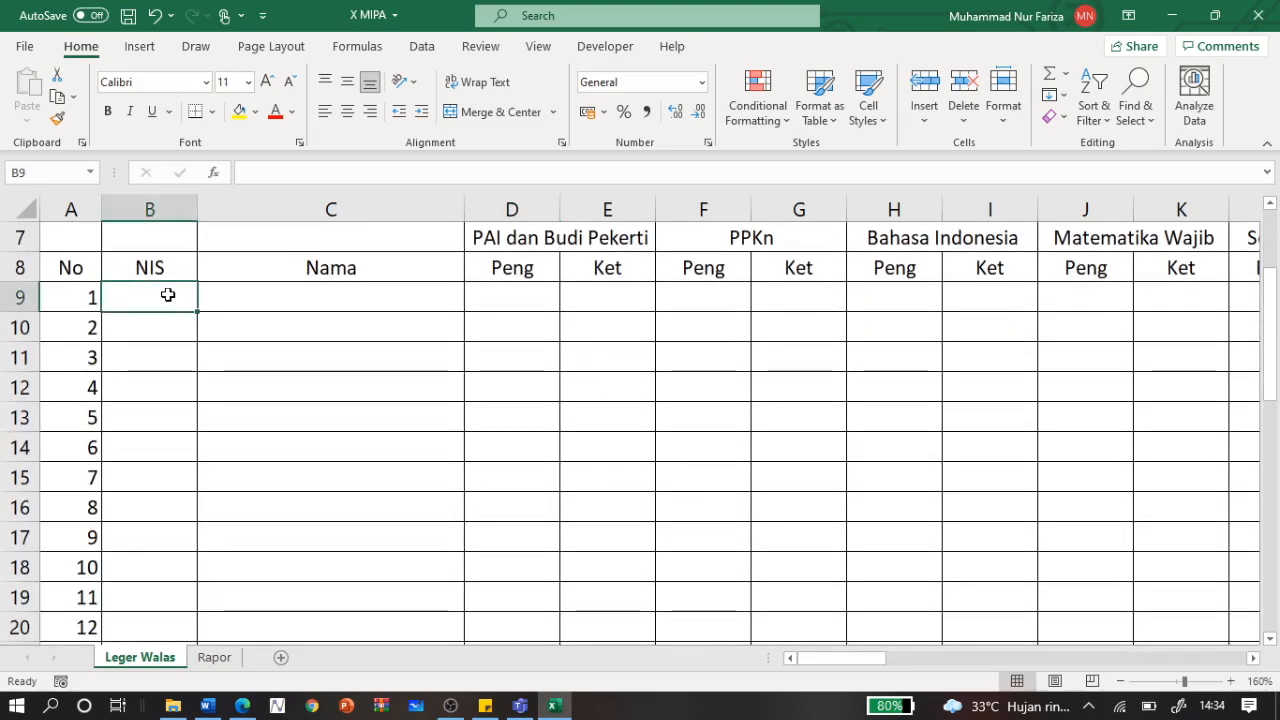
{"action": "type", "text": "1234"}
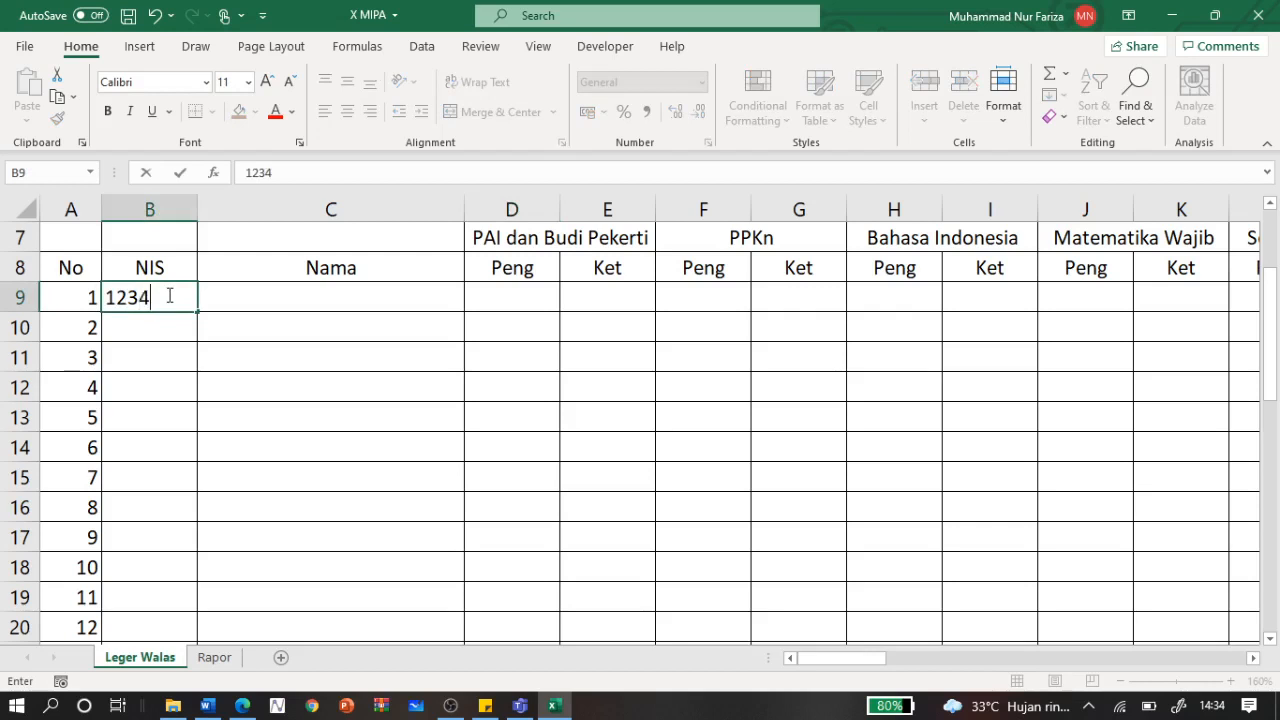
{"action": "key", "text": "Return"}
{"action": "key", "text": "Return"}
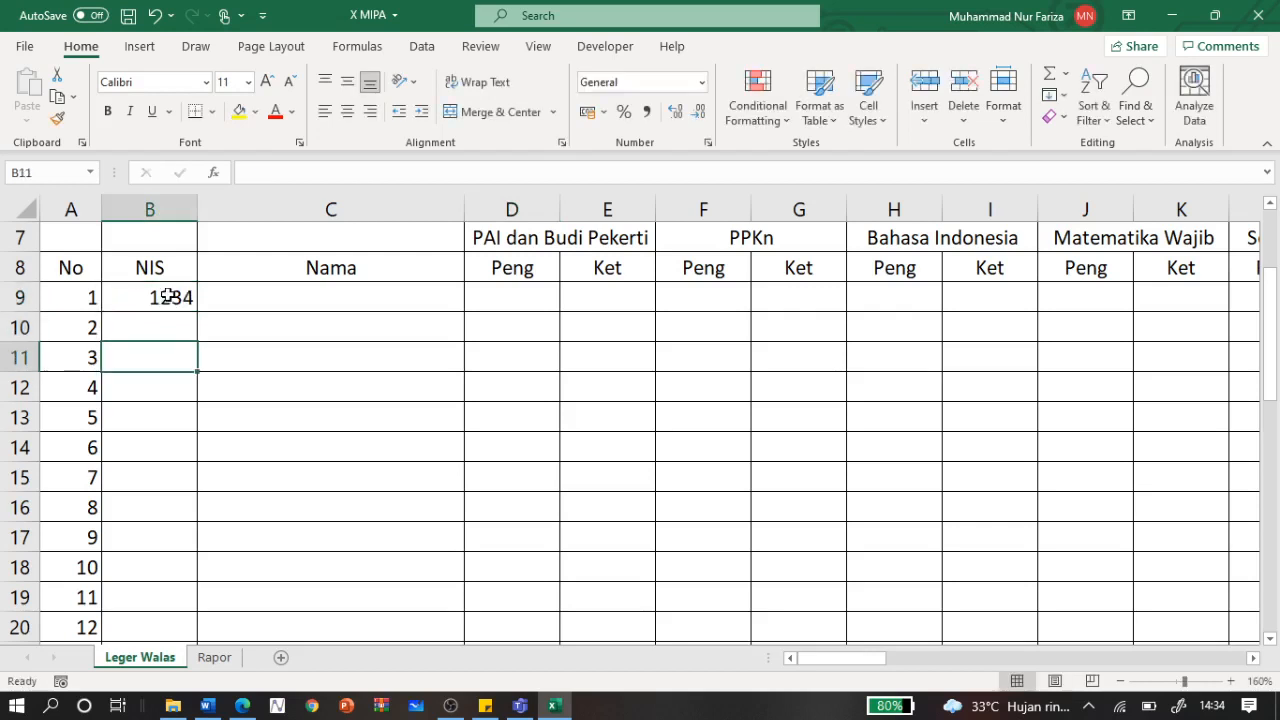
Step: Enter the second student's NIS in B10, making it one higher than the number in B9
{"action": "key", "text": "Up"}
{"action": "type", "text": "1234"}
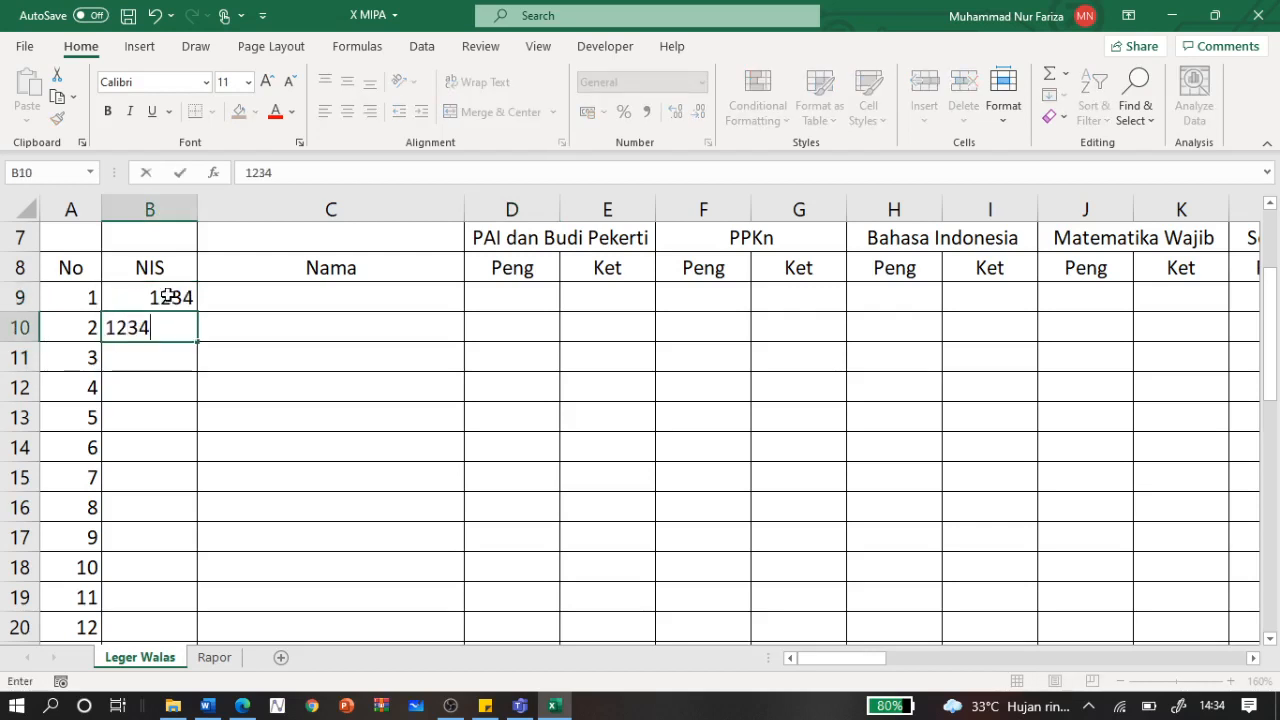
{"action": "key", "text": "Tab"}
{"action": "key", "text": "Left"}
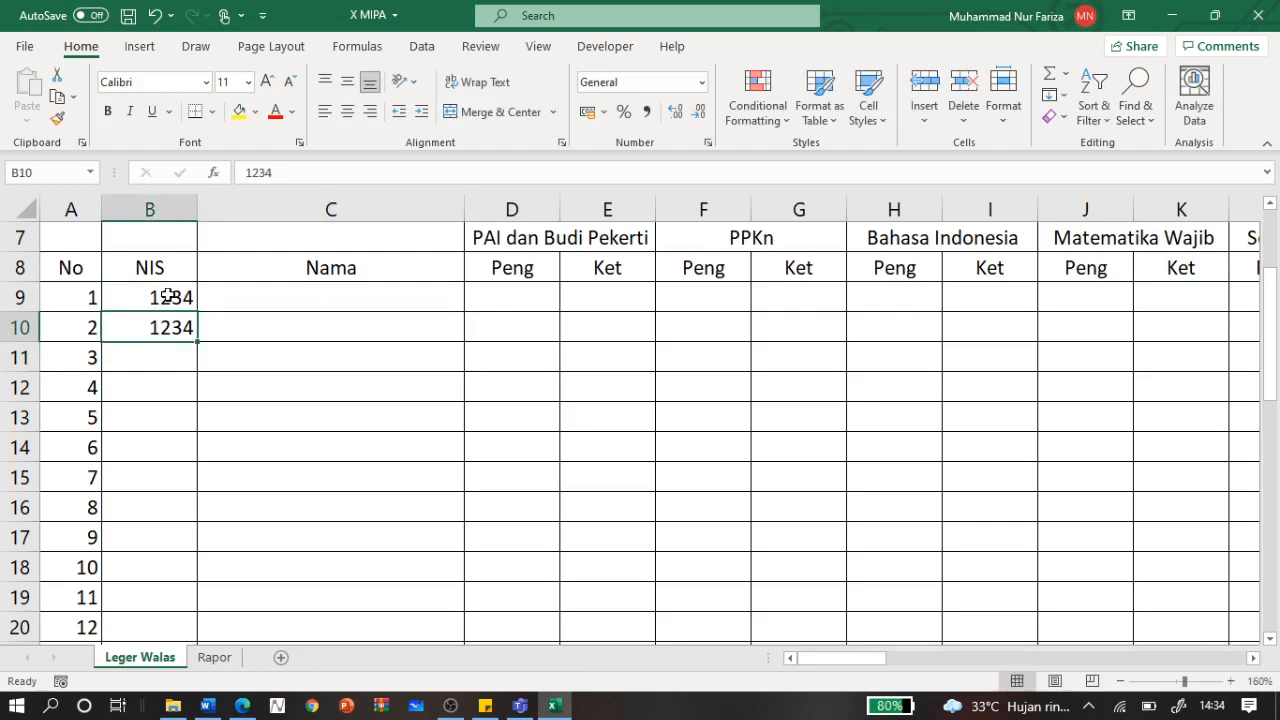
{"action": "left_click", "coordinate": [335, 178]}
{"action": "key", "text": "BackSpace"}
{"action": "type", "text": "5"}
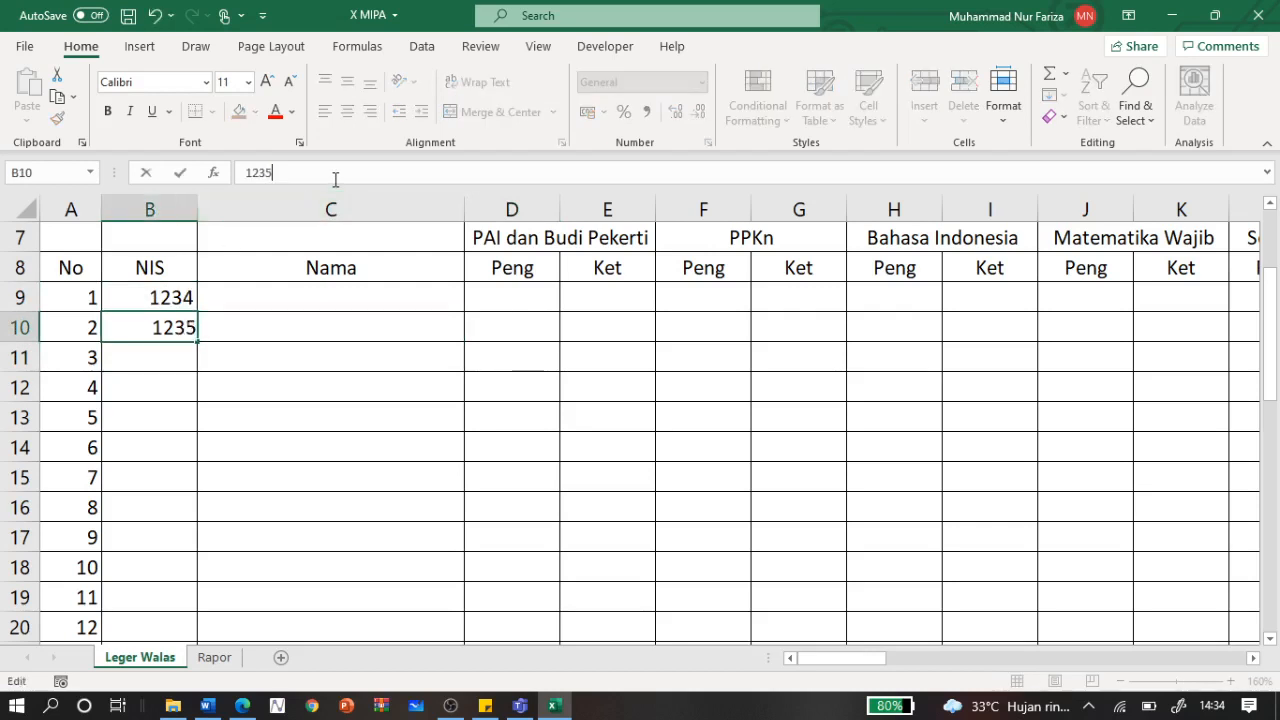
{"action": "left_click", "coordinate": [149, 295]}
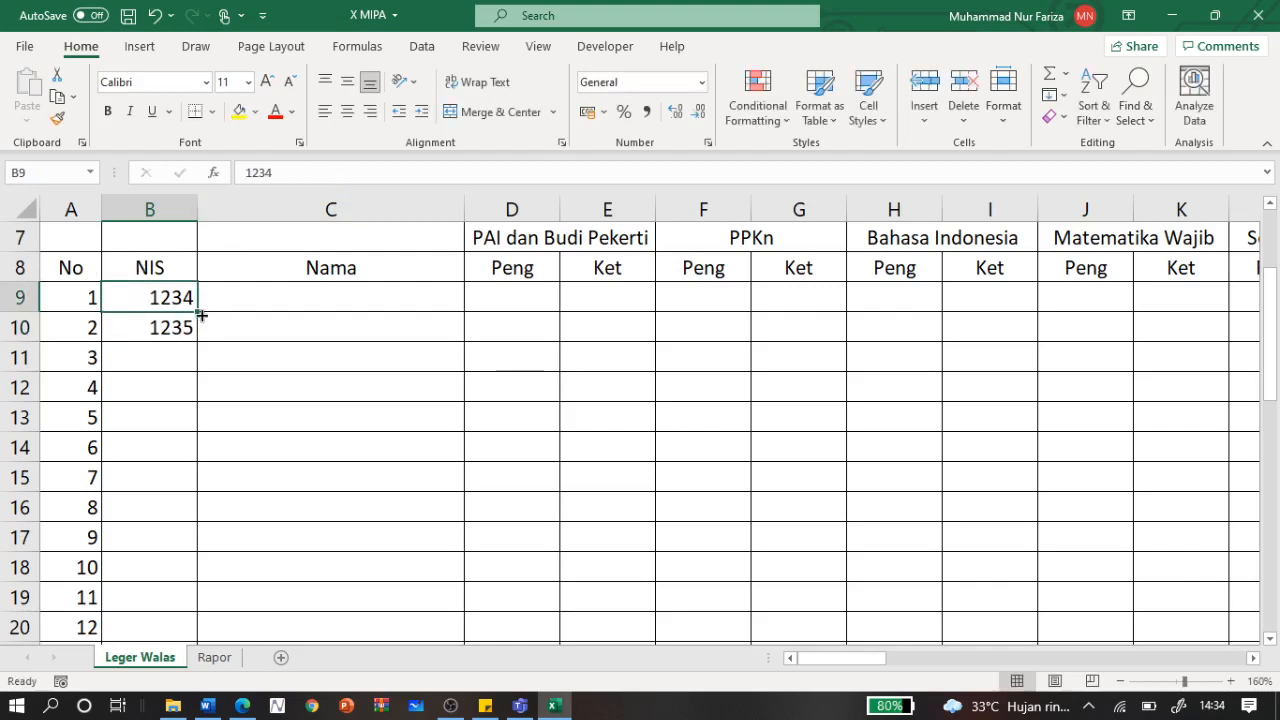
{"action": "left_click_drag", "start_coordinate": [200, 315], "coordinate": [206, 340]}
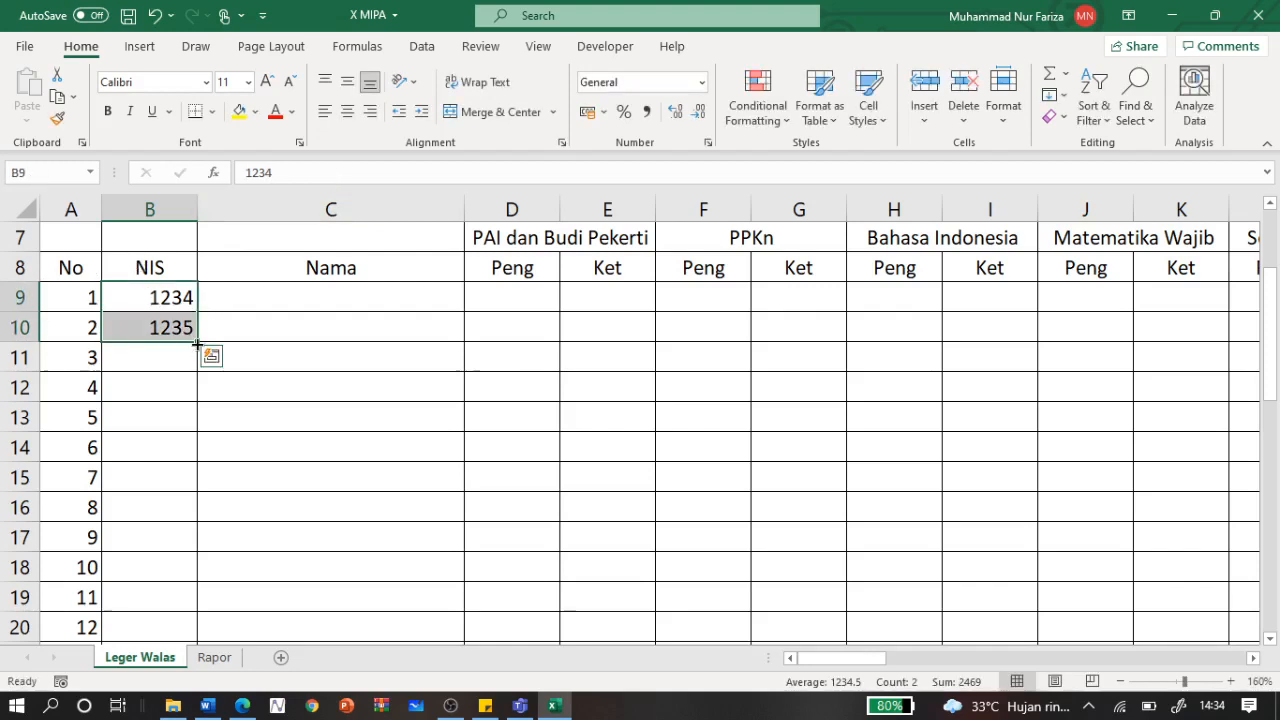
{"action": "left_click", "coordinate": [196, 345]}
{"action": "key", "text": "ctrl+Right"}
{"action": "scroll", "coordinate": [443, 401], "scroll_direction": "left", "scroll_amount": 10}
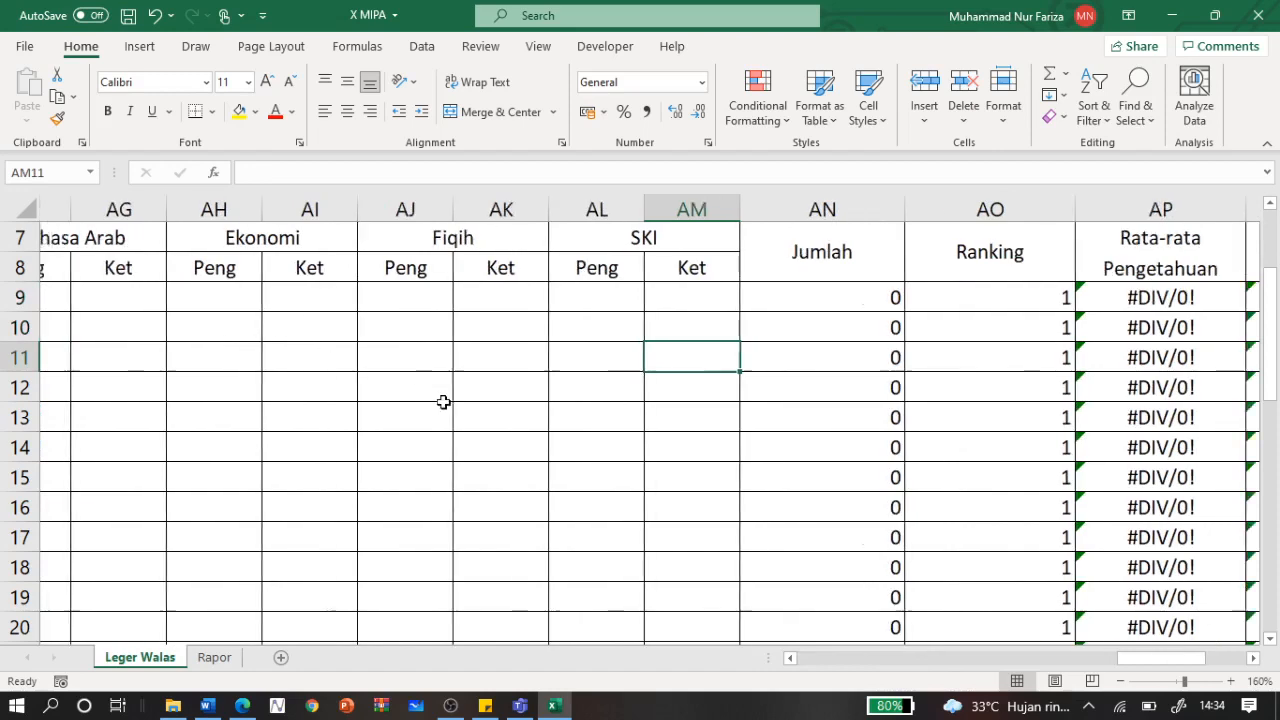
{"action": "scroll", "coordinate": [443, 401], "scroll_direction": "left", "scroll_amount": 1}
Step: Fill the NIS number series from B9:B10 down the column for all listed students
{"action": "left_click", "coordinate": [123, 298]}
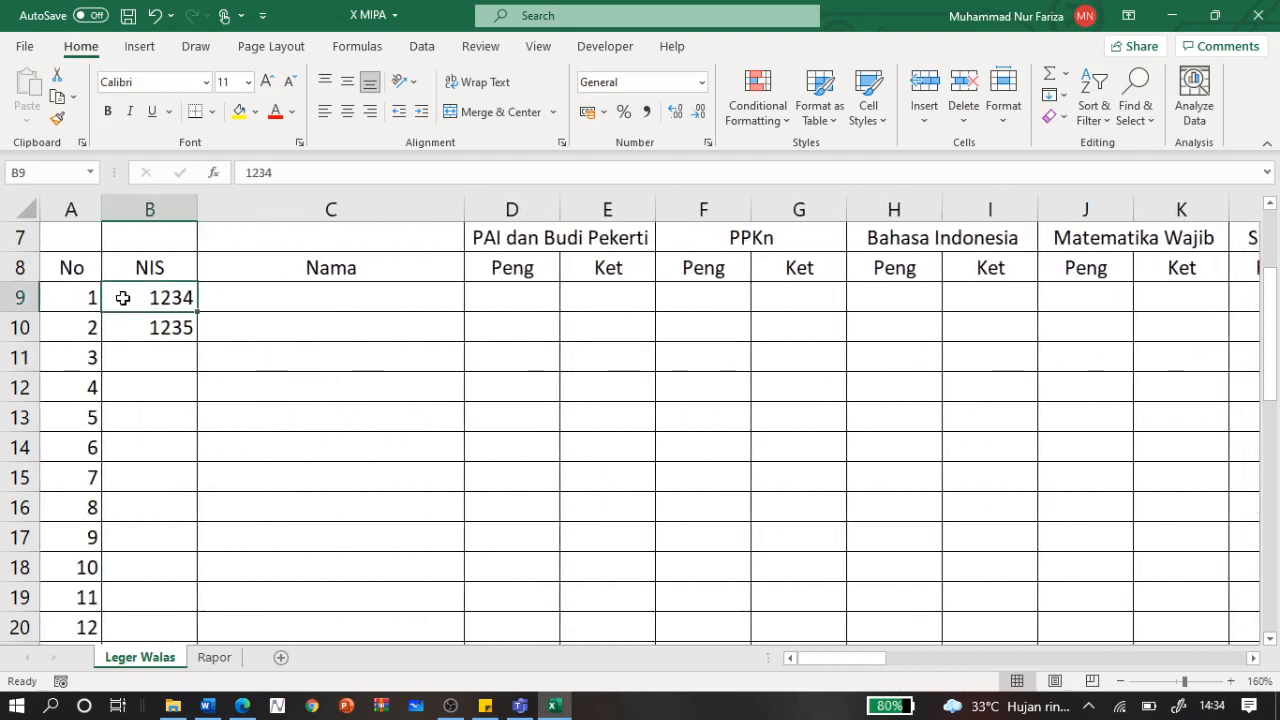
{"action": "key", "text": "shift+Down"}
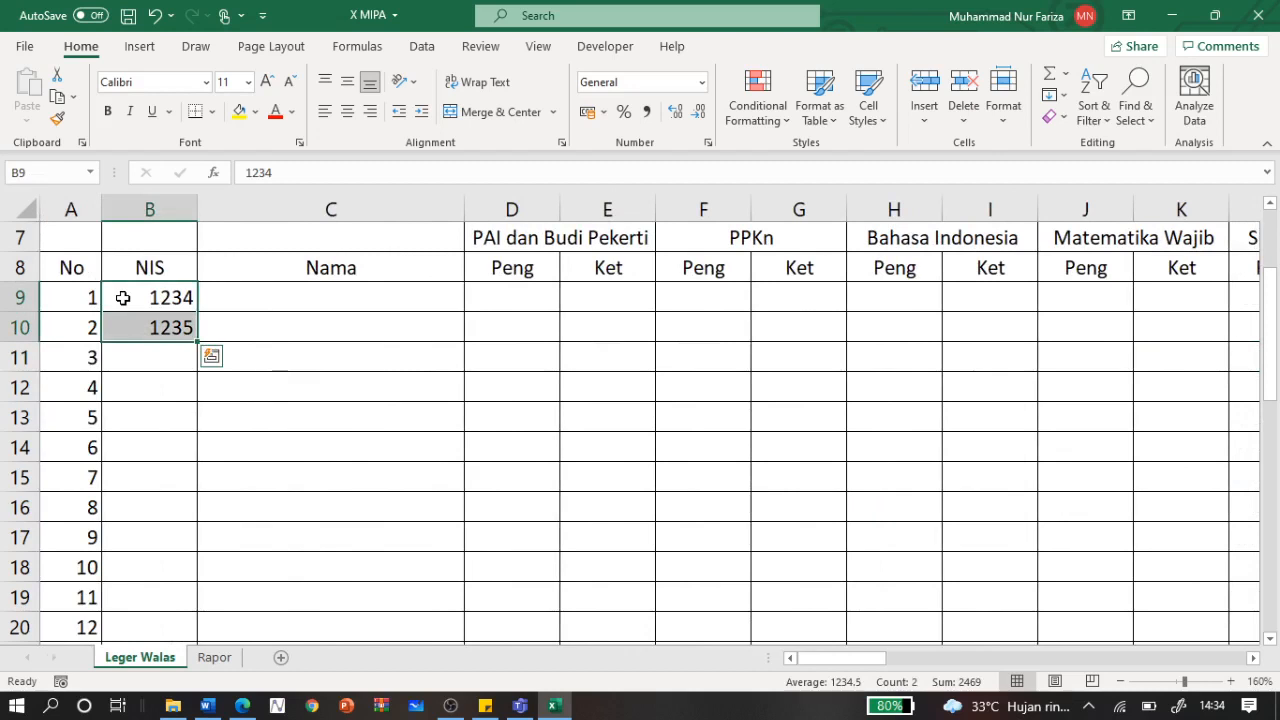
{"action": "double_click", "coordinate": [197, 341]}
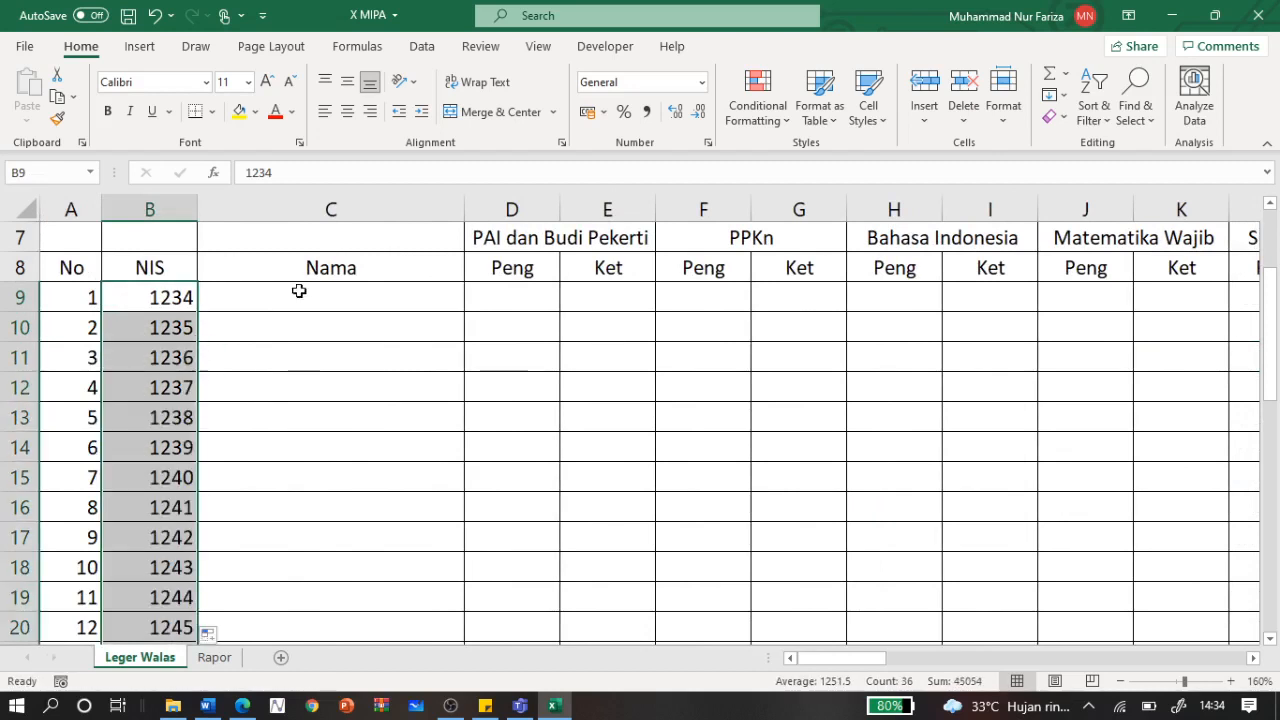
Step: Enter the placeholder names siswa1 in C9 and siswa2 in C10 of the Nama column
{"action": "left_click", "coordinate": [300, 291]}
{"action": "type", "text": "s"}
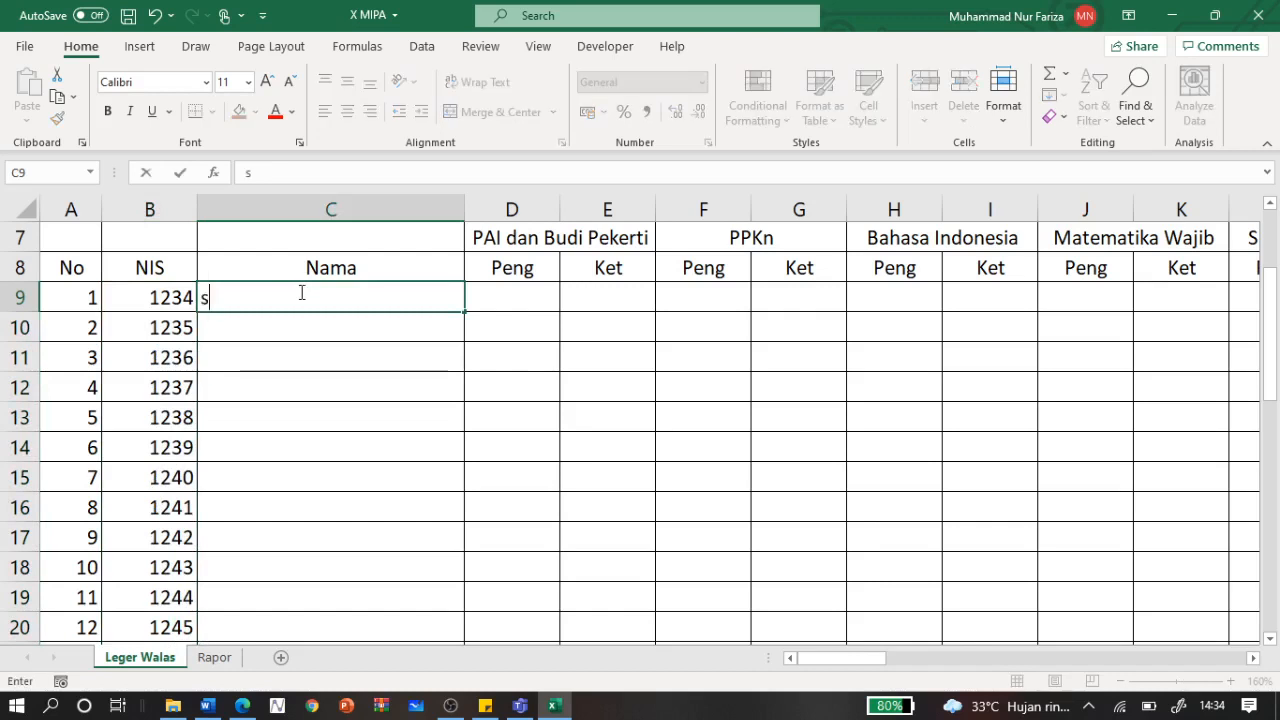
{"action": "type", "text": "isw"}
{"action": "key", "text": "BackSpace"}
{"action": "type", "text": "swa"}
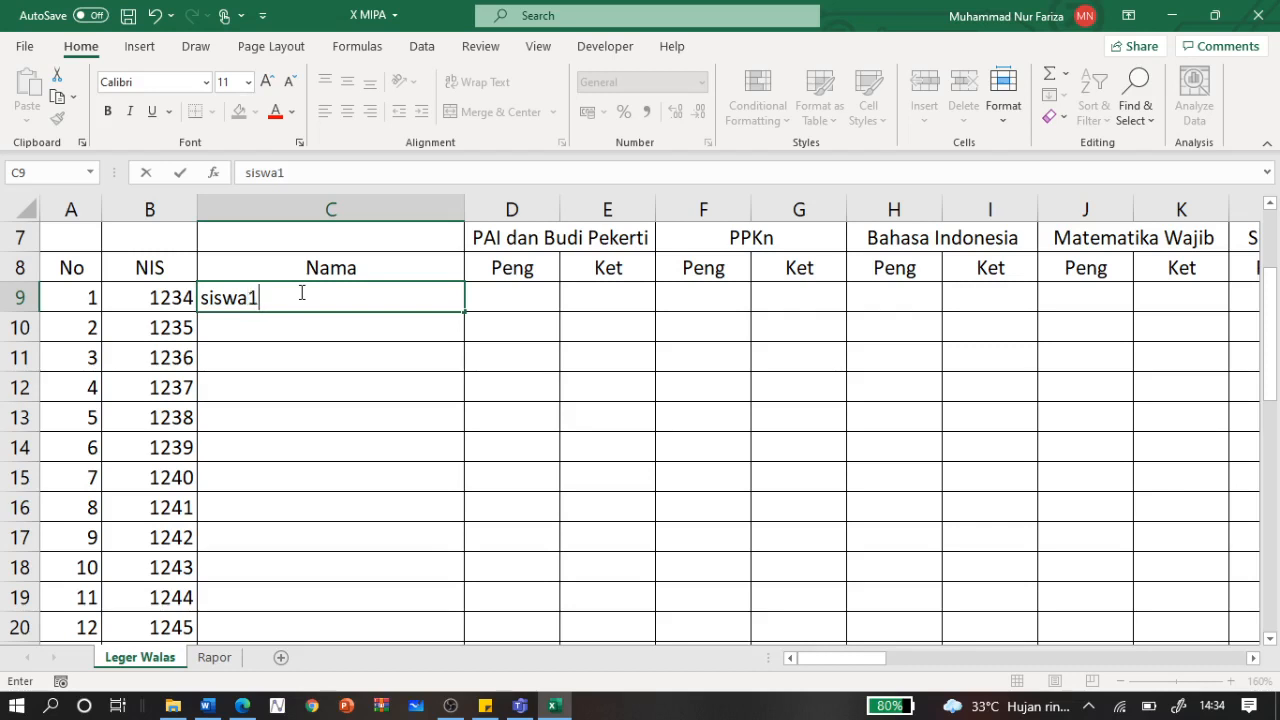
{"action": "key", "text": "Return"}
{"action": "type", "text": "s"}
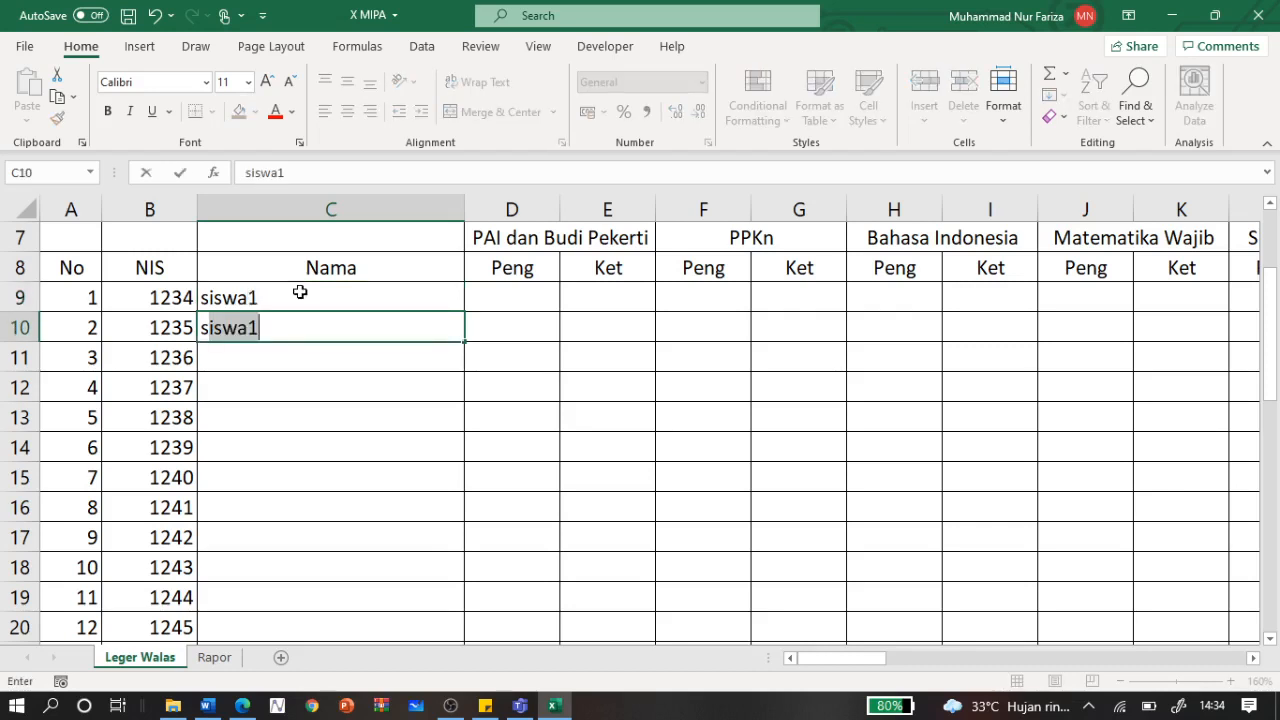
{"action": "type", "text": "iswa"}
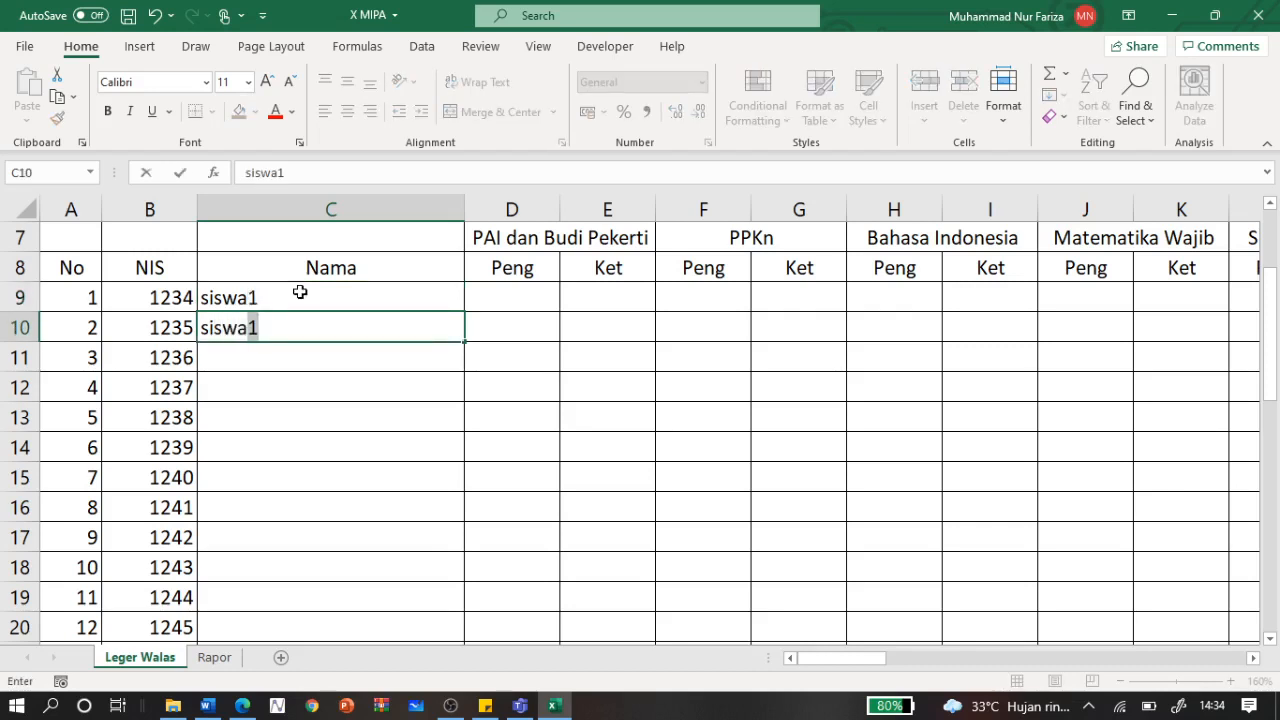
{"action": "type", "text": "2"}
Step: Fill the siswa name series from C9:C10 down the Nama column for all listed students
{"action": "left_click", "coordinate": [300, 292]}
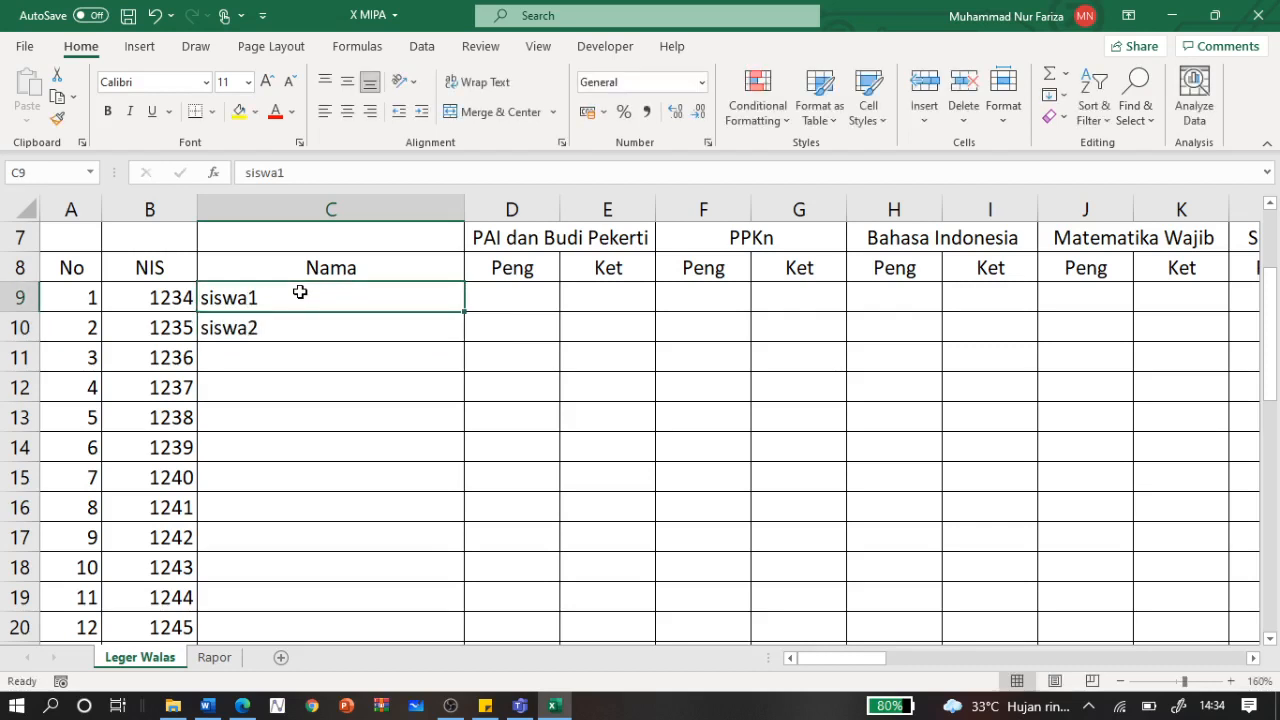
{"action": "key", "text": "shift+Down"}
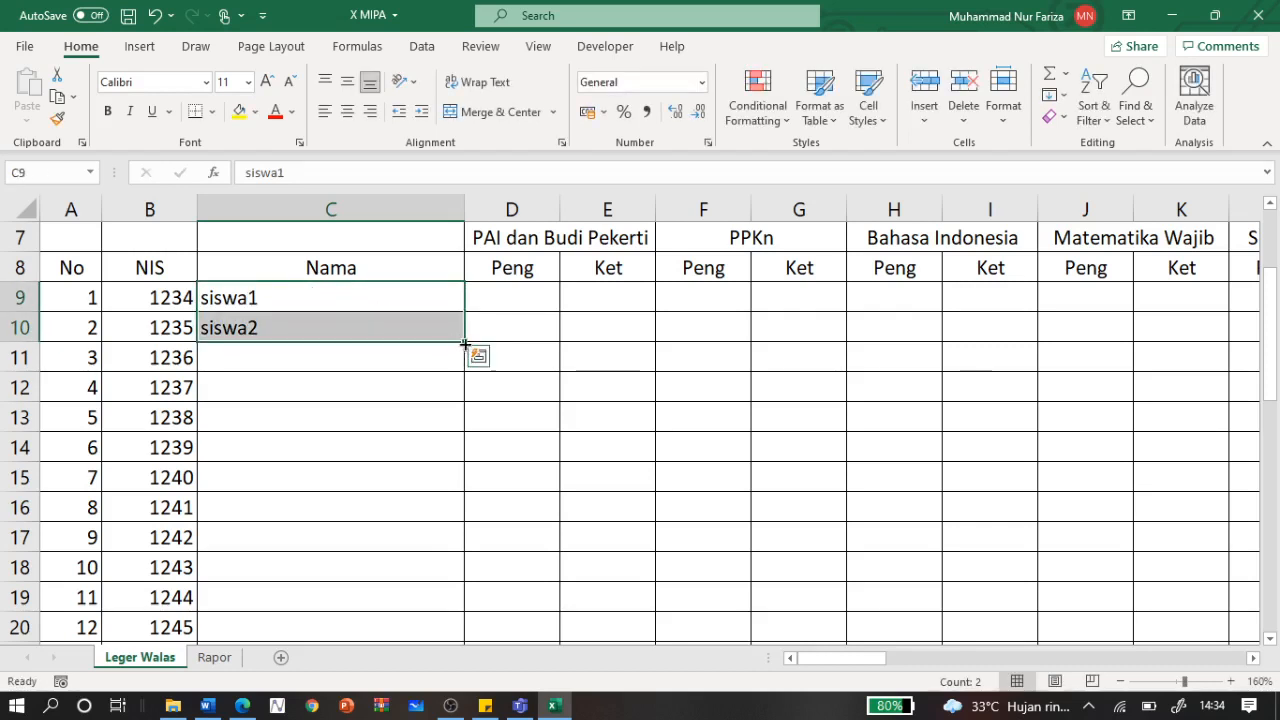
{"action": "double_click", "coordinate": [465, 341]}
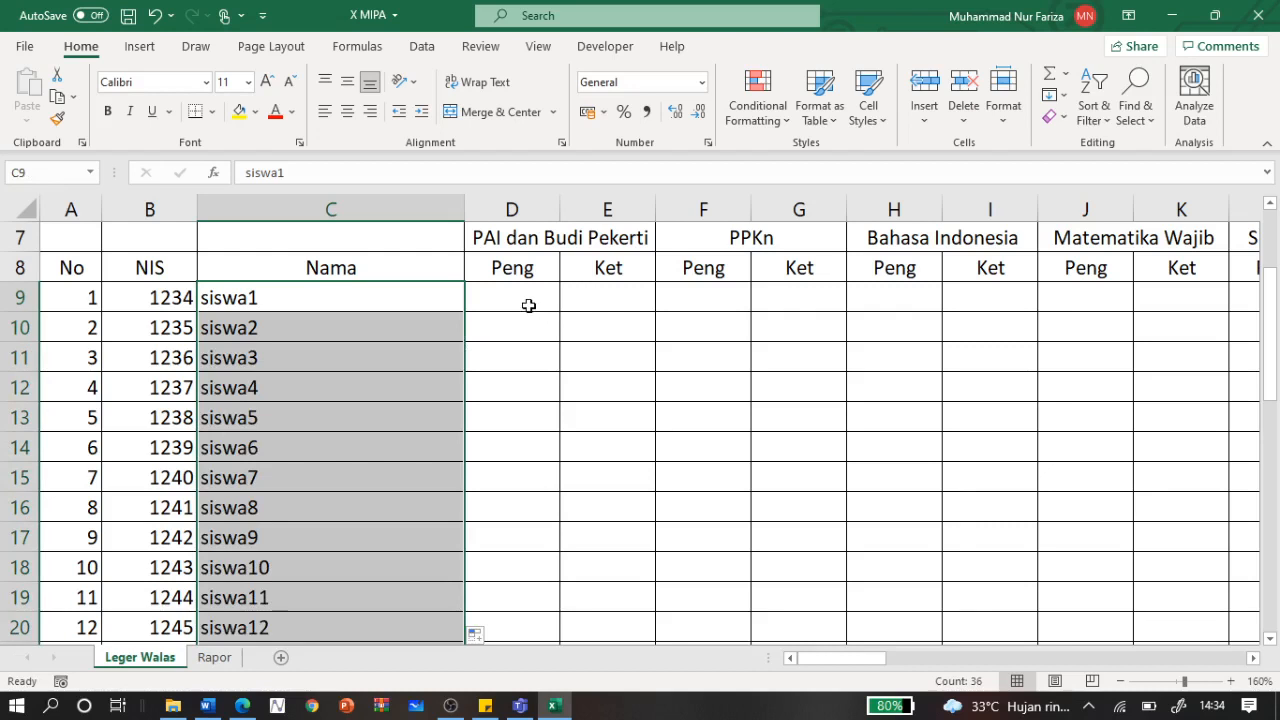
Step: Enter the formula =RANDBETWEEN(70;95) in D9 for the first student's PAI dan Budi Pekerti Peng score
{"action": "left_click", "coordinate": [528, 305]}
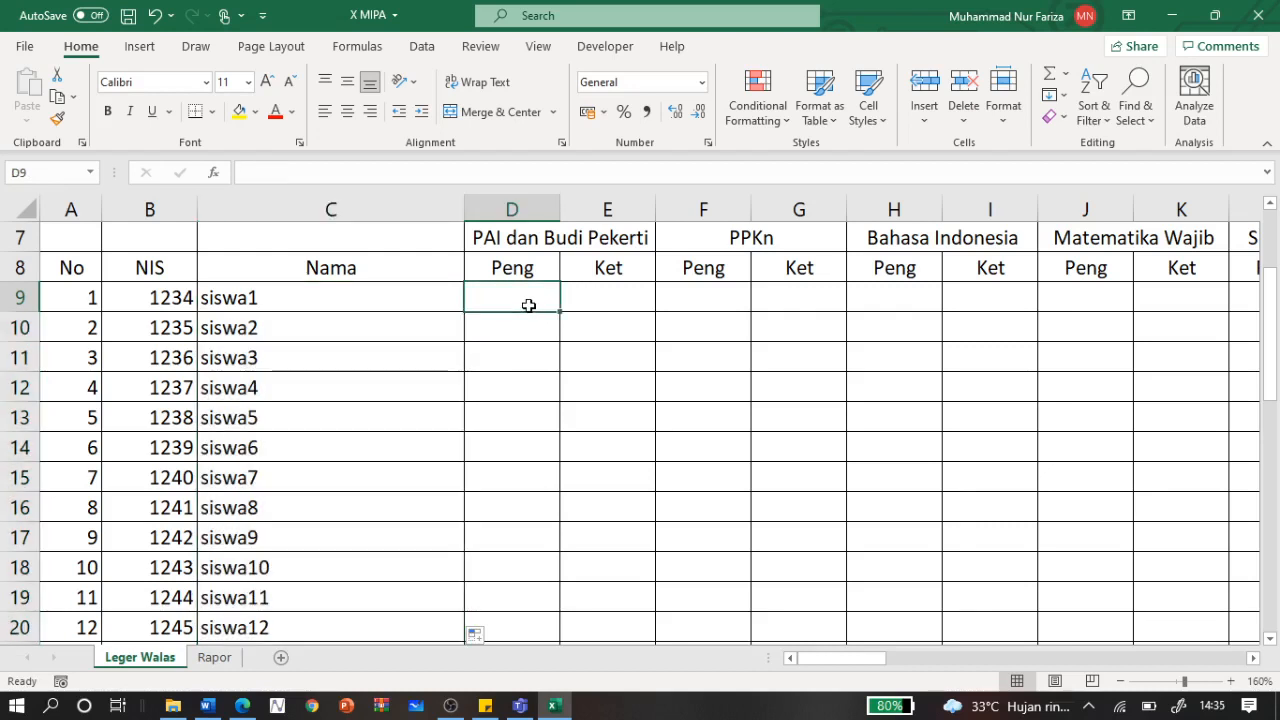
{"action": "type", "text": "=rand"}
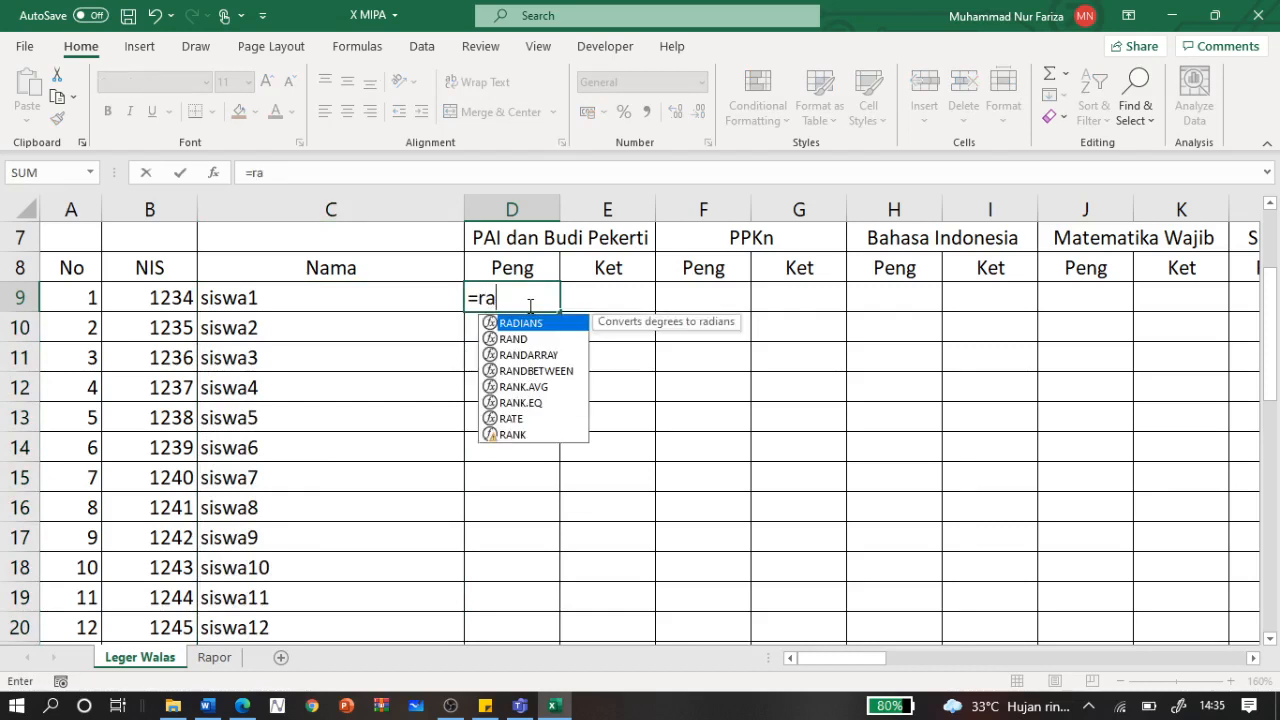
{"action": "key", "text": "Down"}
{"action": "key", "text": "Down"}
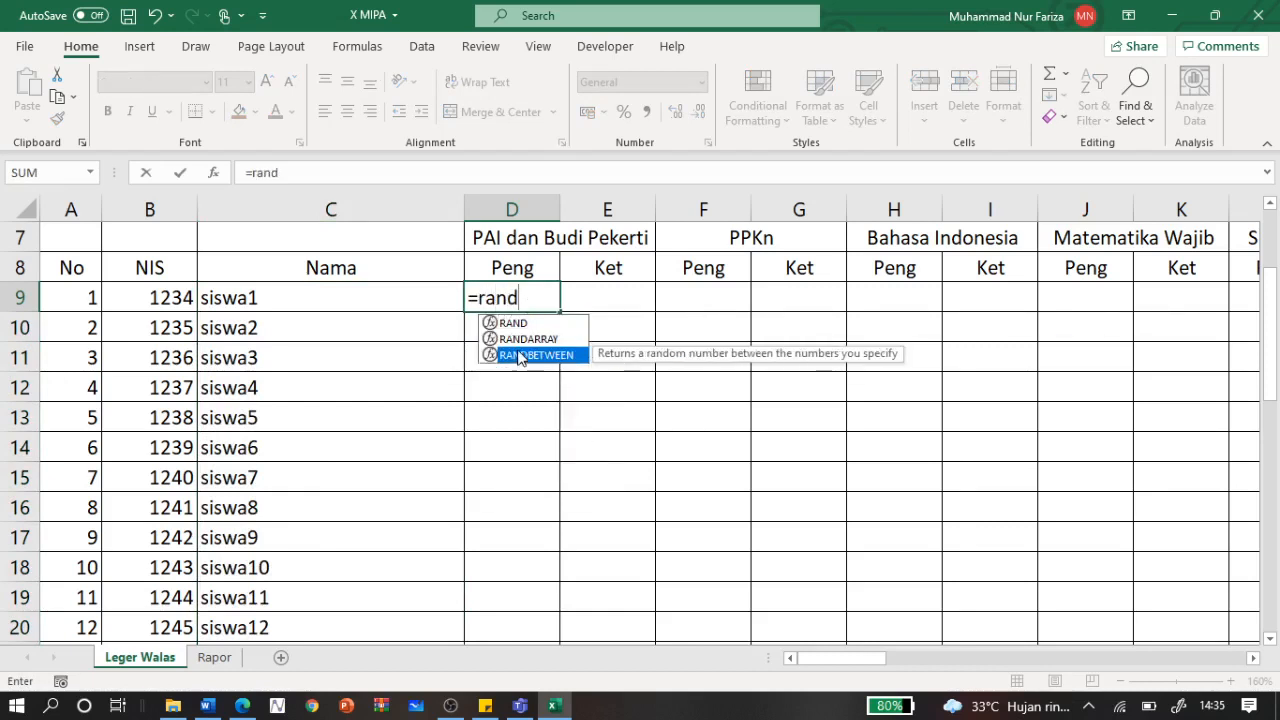
{"action": "key", "text": "Tab"}
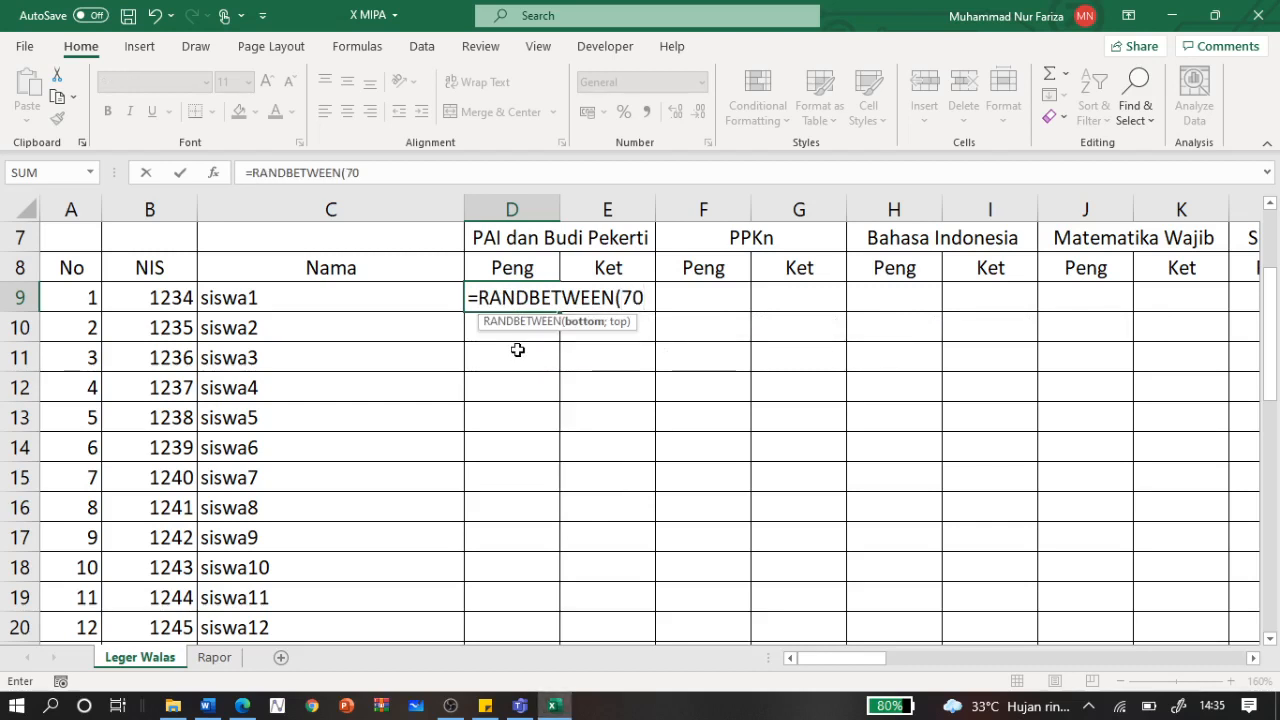
{"action": "type", "text": ";95"}
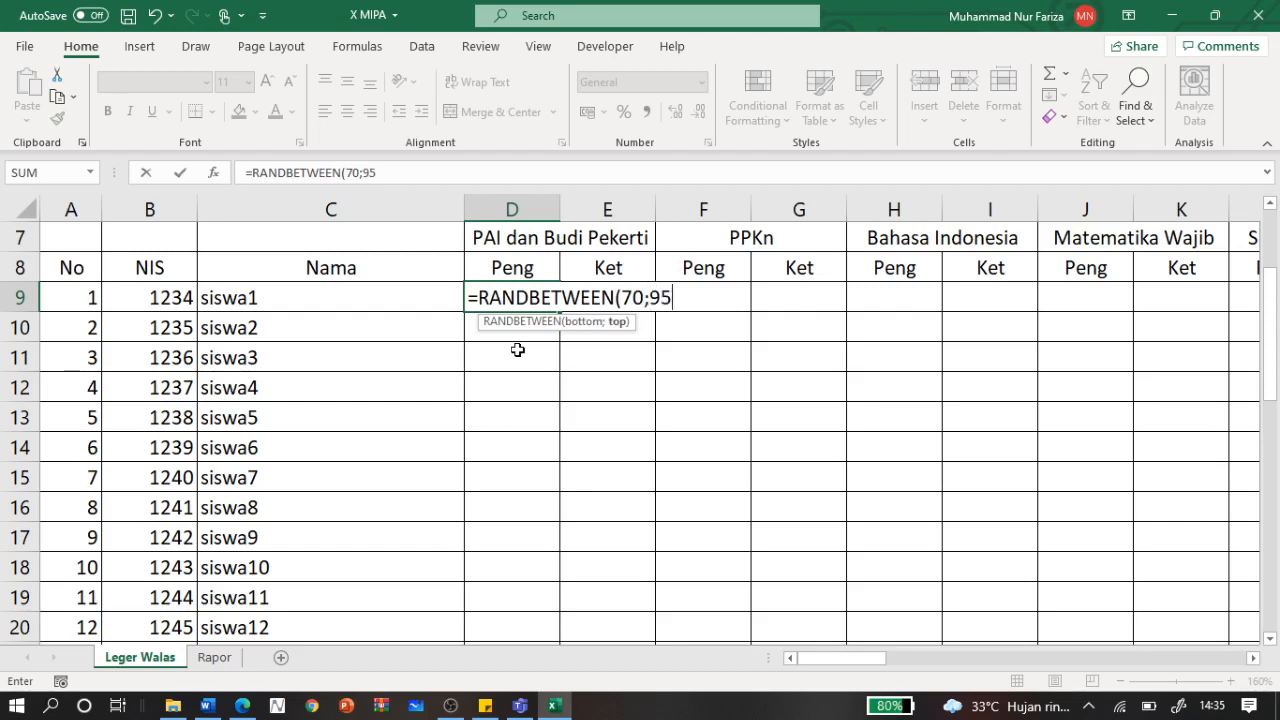
{"action": "key", "text": "Return"}
Step: Fill the RANDBETWEEN formula from D9 across to AM9 and down through every student row
{"action": "key", "text": "Up"}
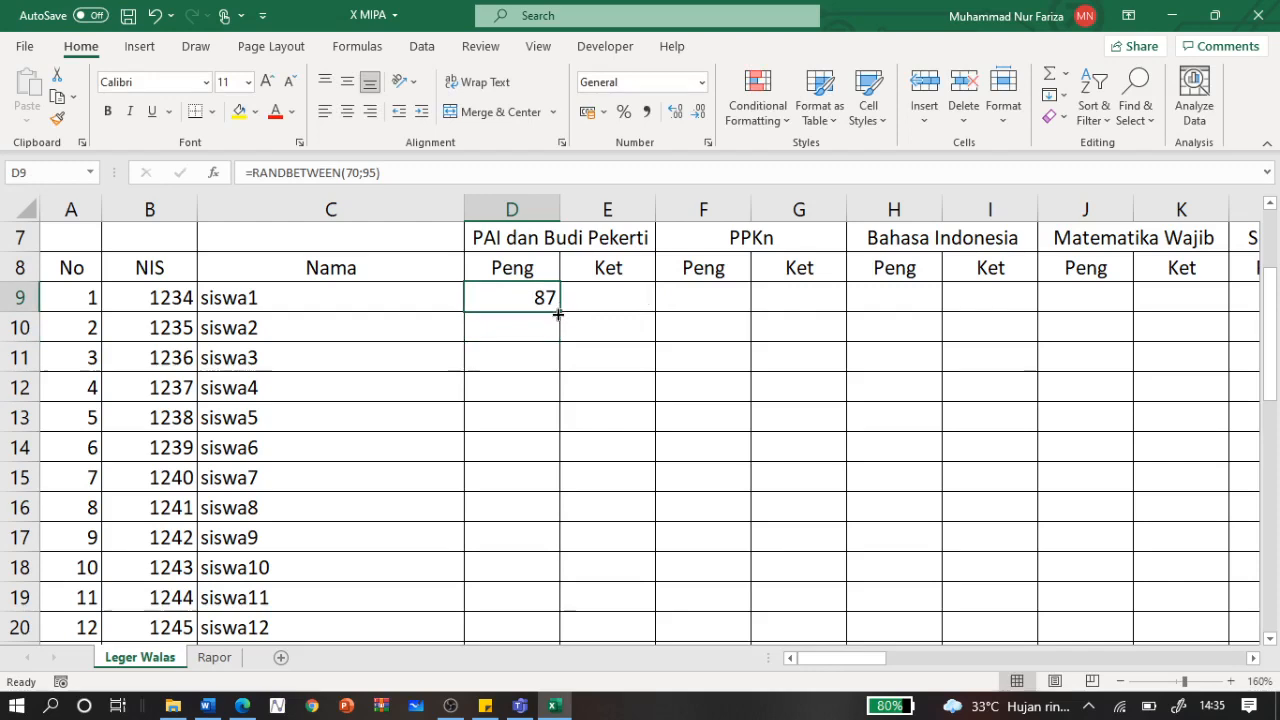
{"action": "left_click_drag", "start_coordinate": [558, 314], "coordinate": [711, 322]}
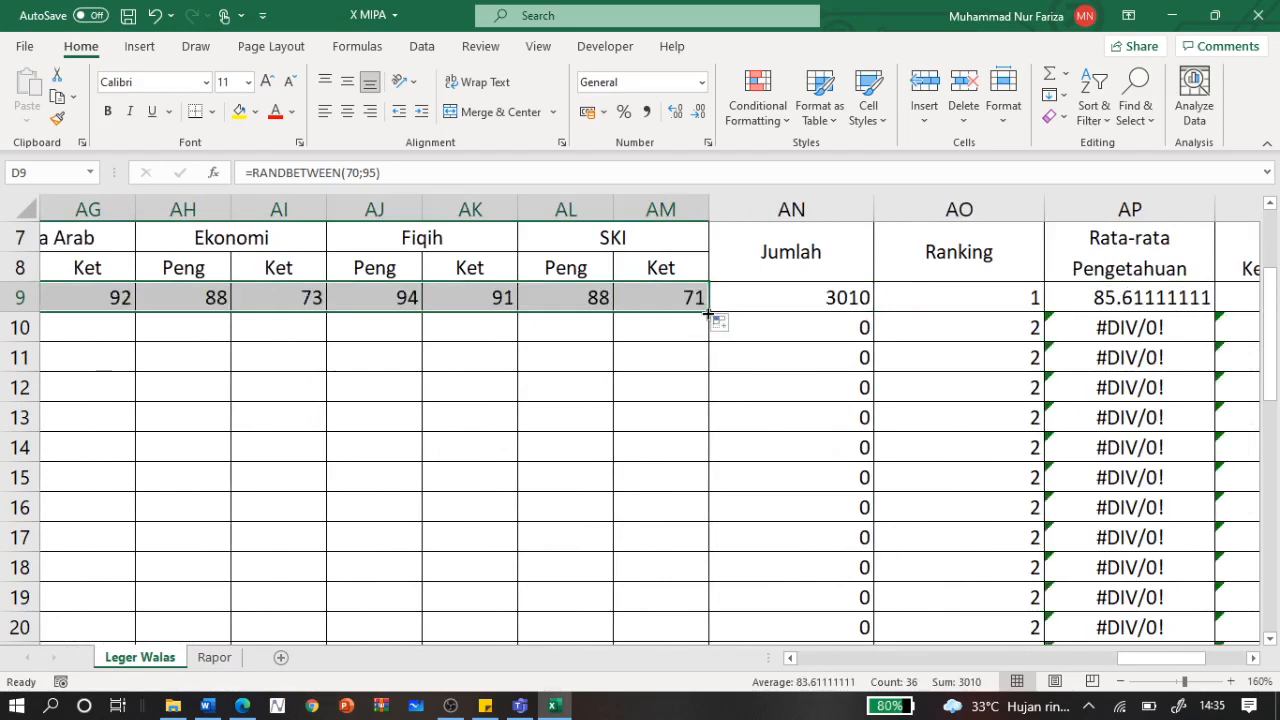
{"action": "double_click", "coordinate": [706, 313]}
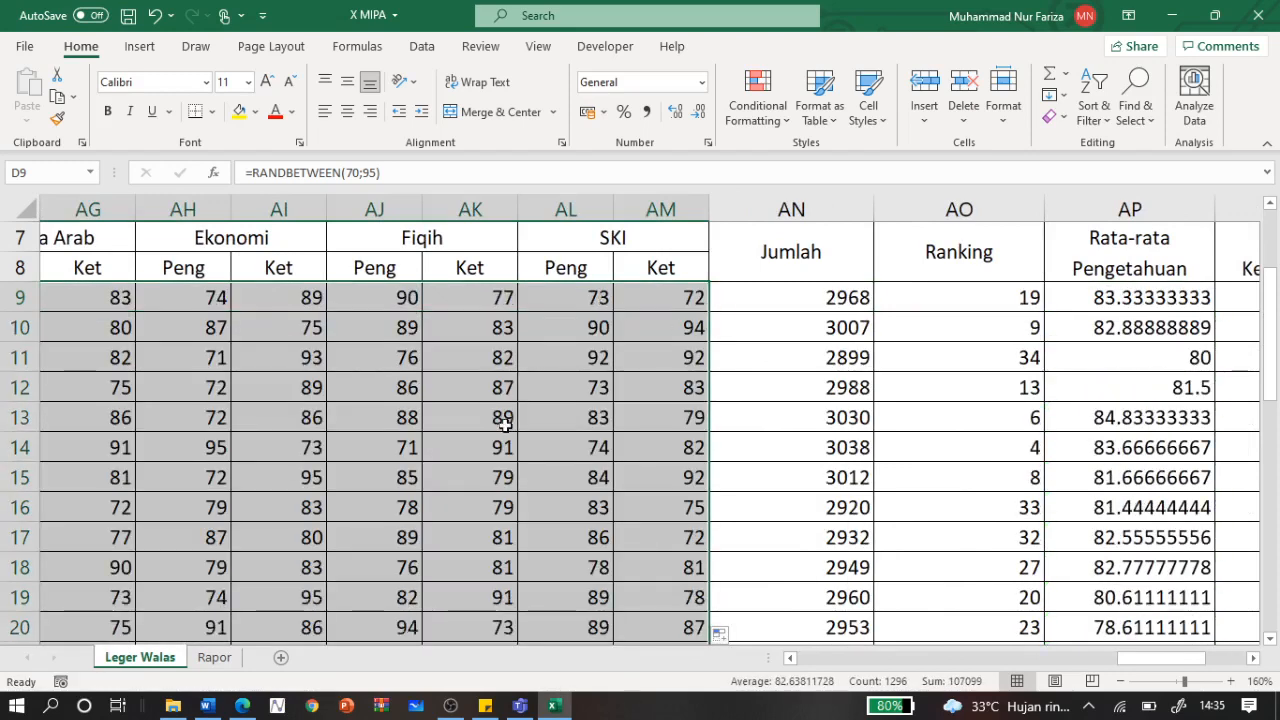
{"action": "scroll", "coordinate": [504, 425], "scroll_direction": "left", "scroll_amount": 2}
{"action": "scroll", "coordinate": [504, 425], "scroll_direction": "left", "scroll_amount": 10}
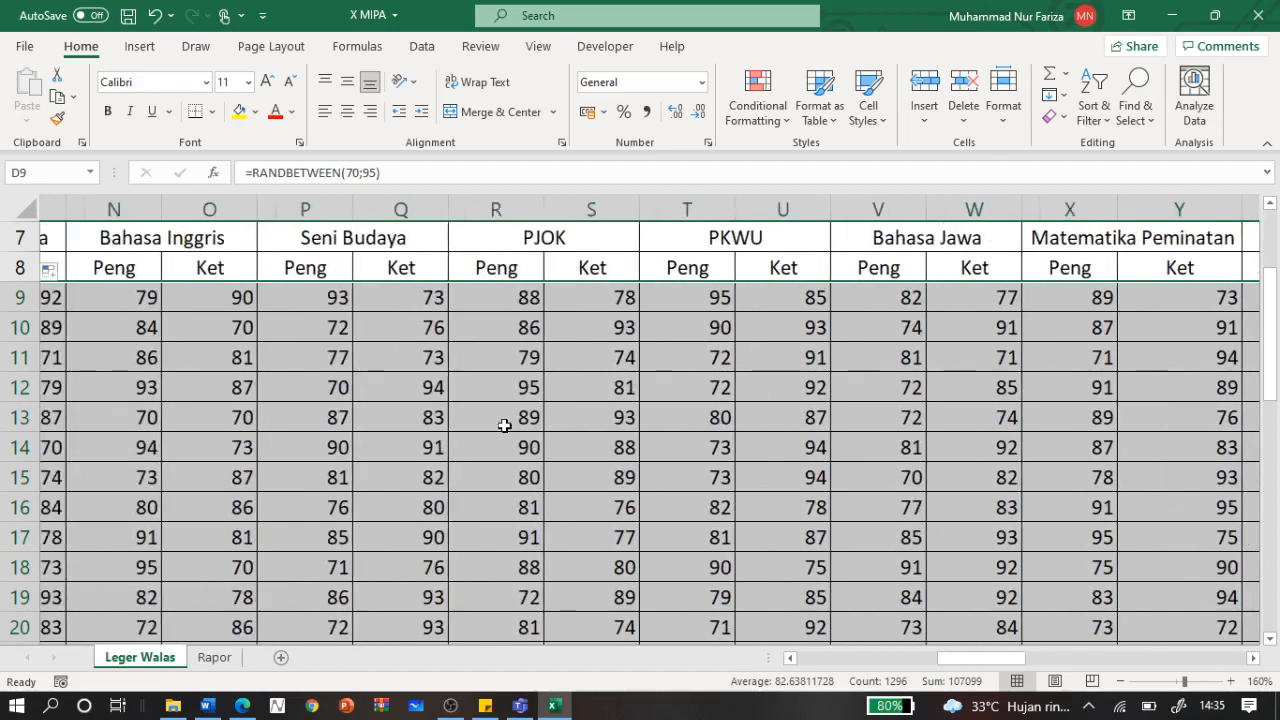
Step: Change the Kelas value in B3 of the Leger Walas sheet to X MIPA 2
{"action": "scroll", "coordinate": [371, 452], "scroll_direction": "left", "scroll_amount": 3}
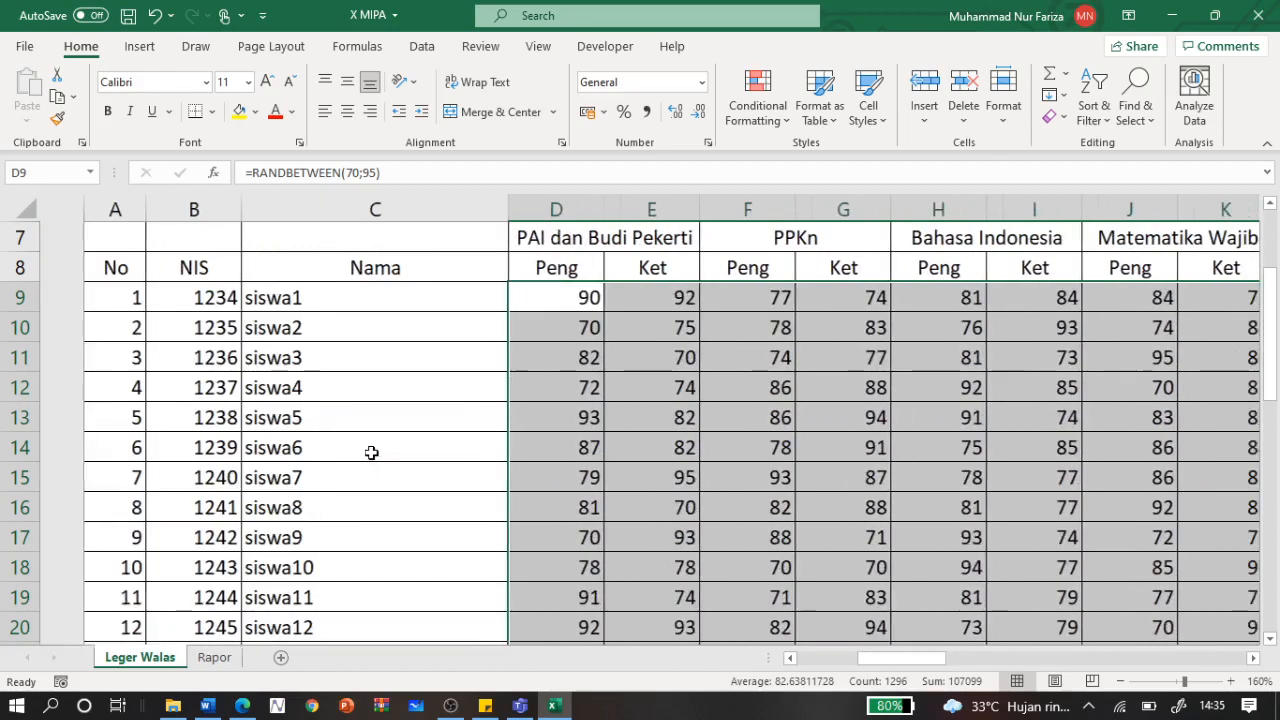
{"action": "scroll", "coordinate": [371, 450], "scroll_direction": "down", "scroll_amount": 3}
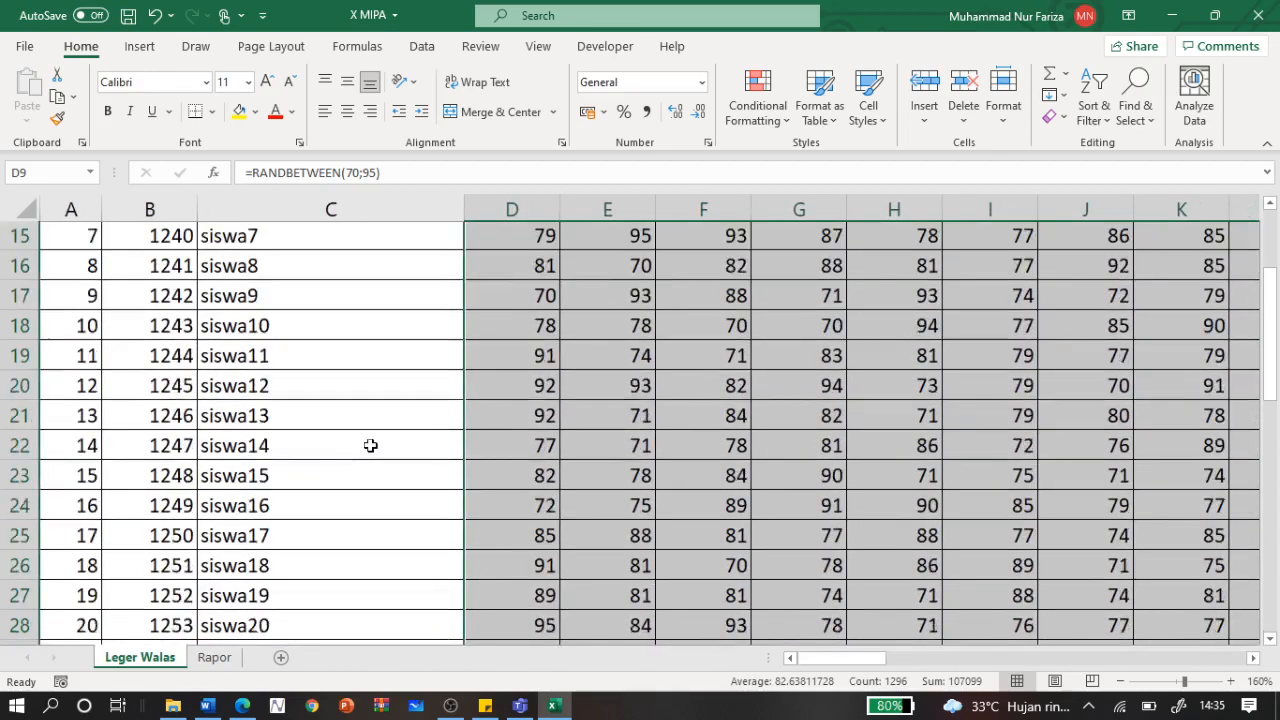
{"action": "scroll", "coordinate": [370, 445], "scroll_direction": "up", "scroll_amount": 5}
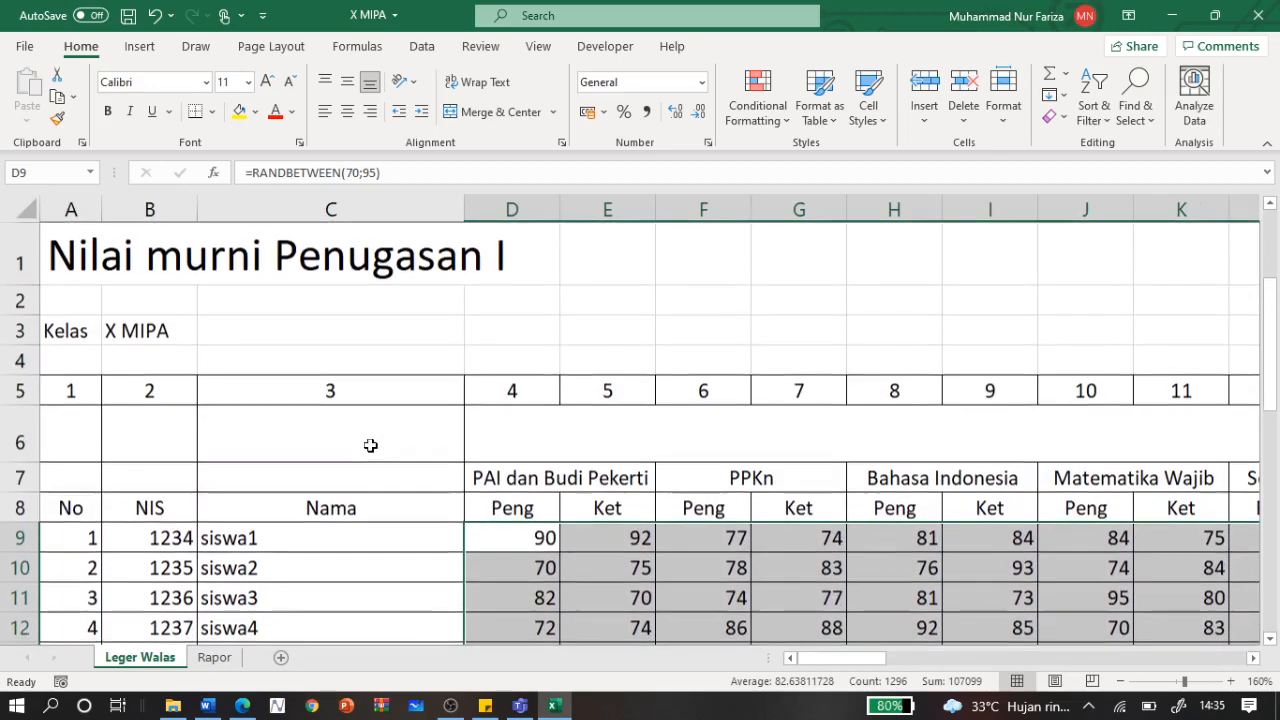
{"action": "left_click", "coordinate": [147, 331]}
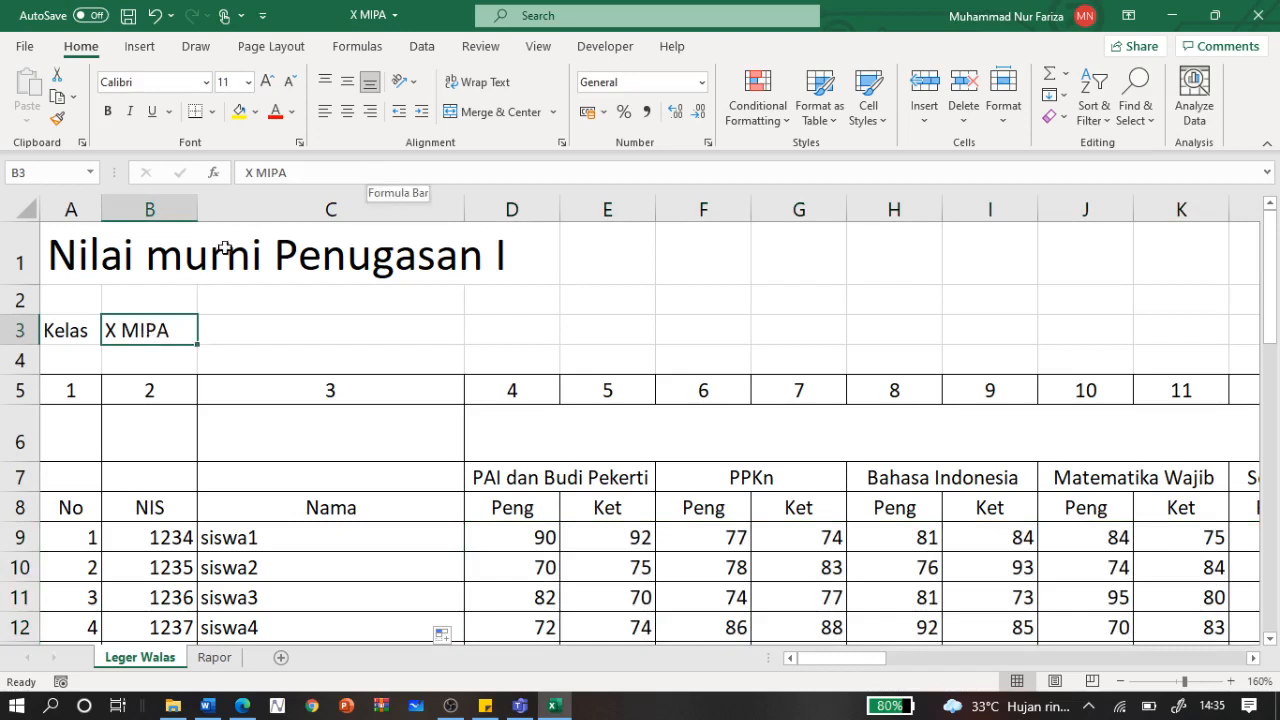
{"action": "left_click", "coordinate": [331, 174]}
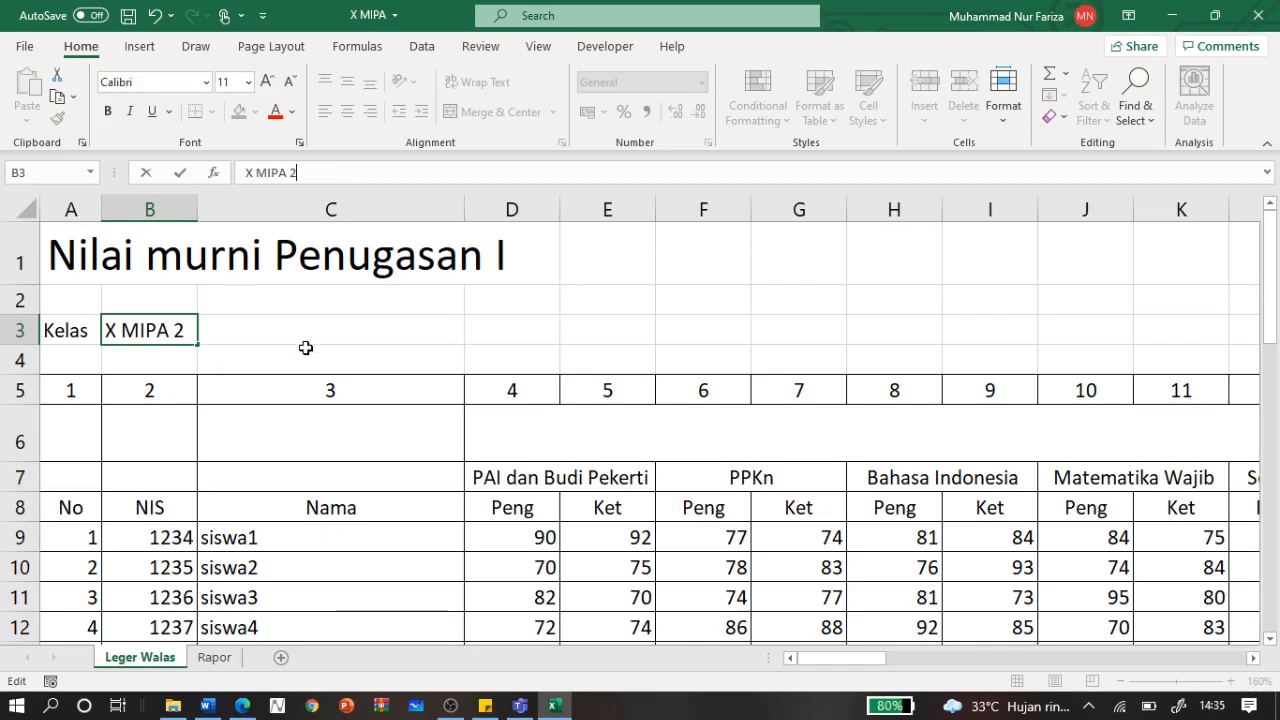
{"action": "scroll", "coordinate": [305, 347], "scroll_direction": "down", "scroll_amount": 3}
{"action": "scroll", "coordinate": [305, 347], "scroll_direction": "down", "scroll_amount": 10}
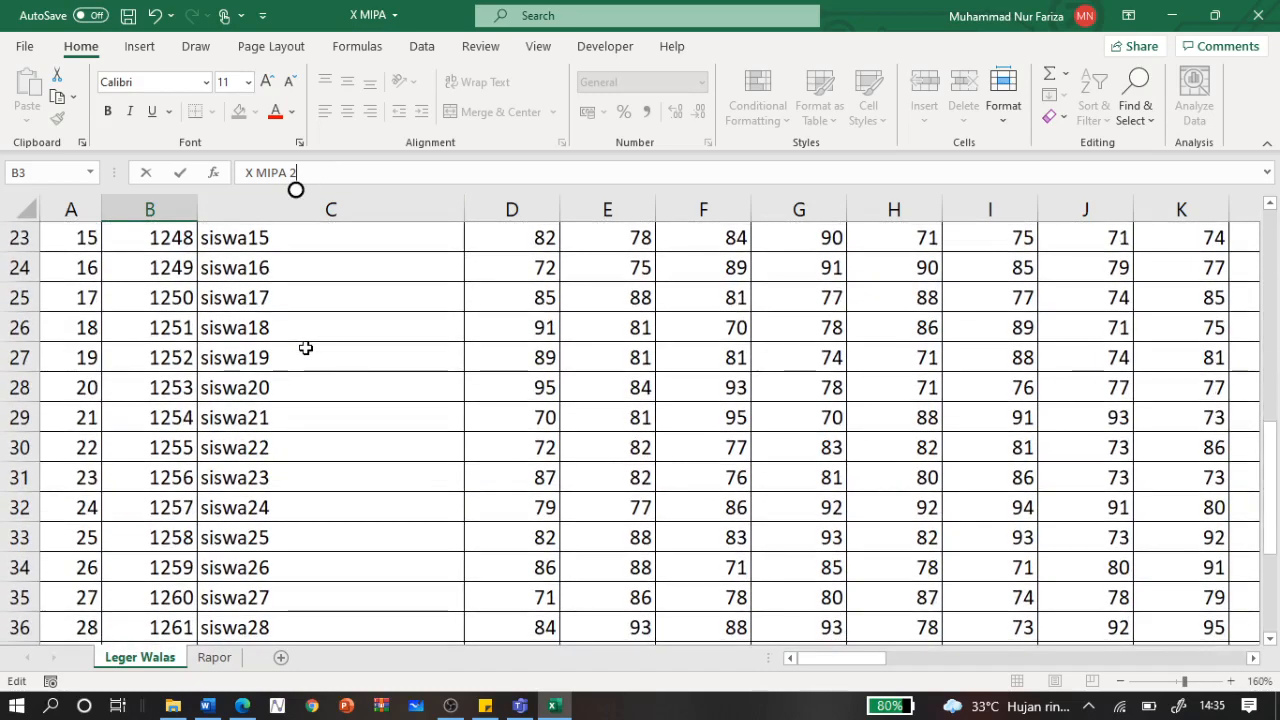
{"action": "scroll", "coordinate": [305, 347], "scroll_direction": "up", "scroll_amount": 2}
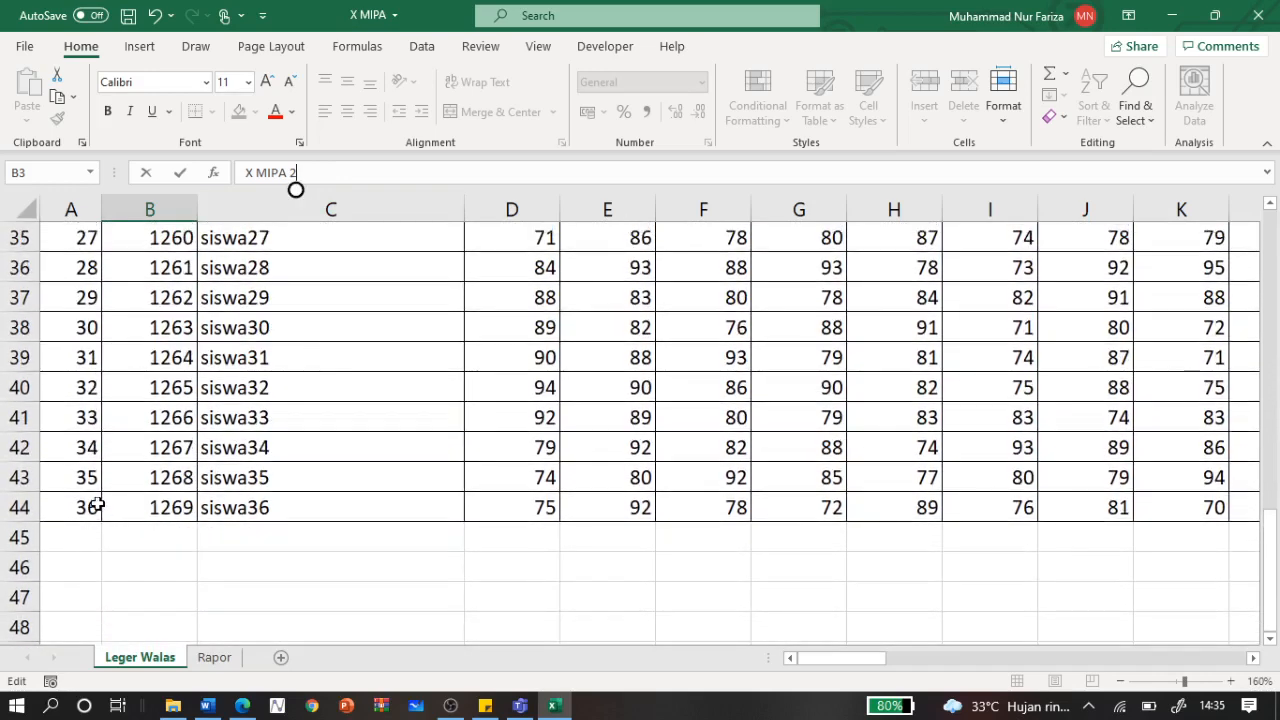
{"action": "left_click", "coordinate": [89, 418]}
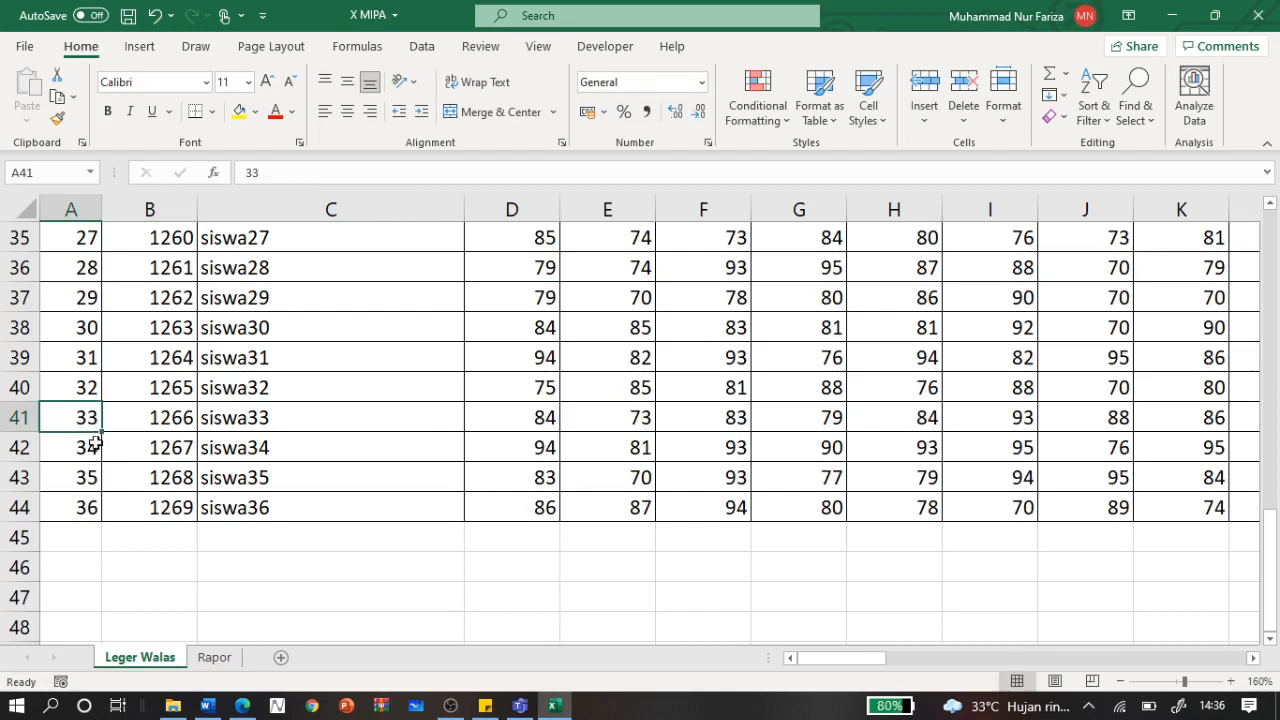
Step: Examine the No, NIS and Nama columns of the student list from the last rows up to the class header
{"action": "left_click", "coordinate": [96, 452]}
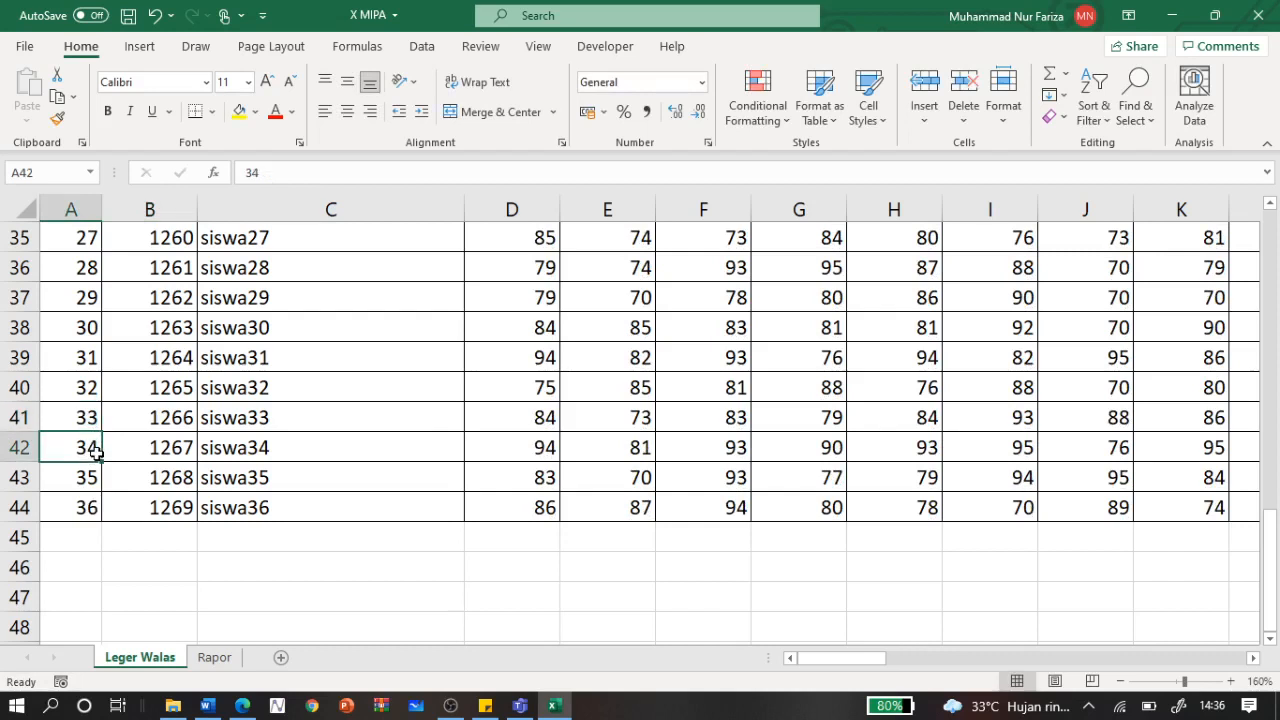
{"action": "key", "text": "Down"}
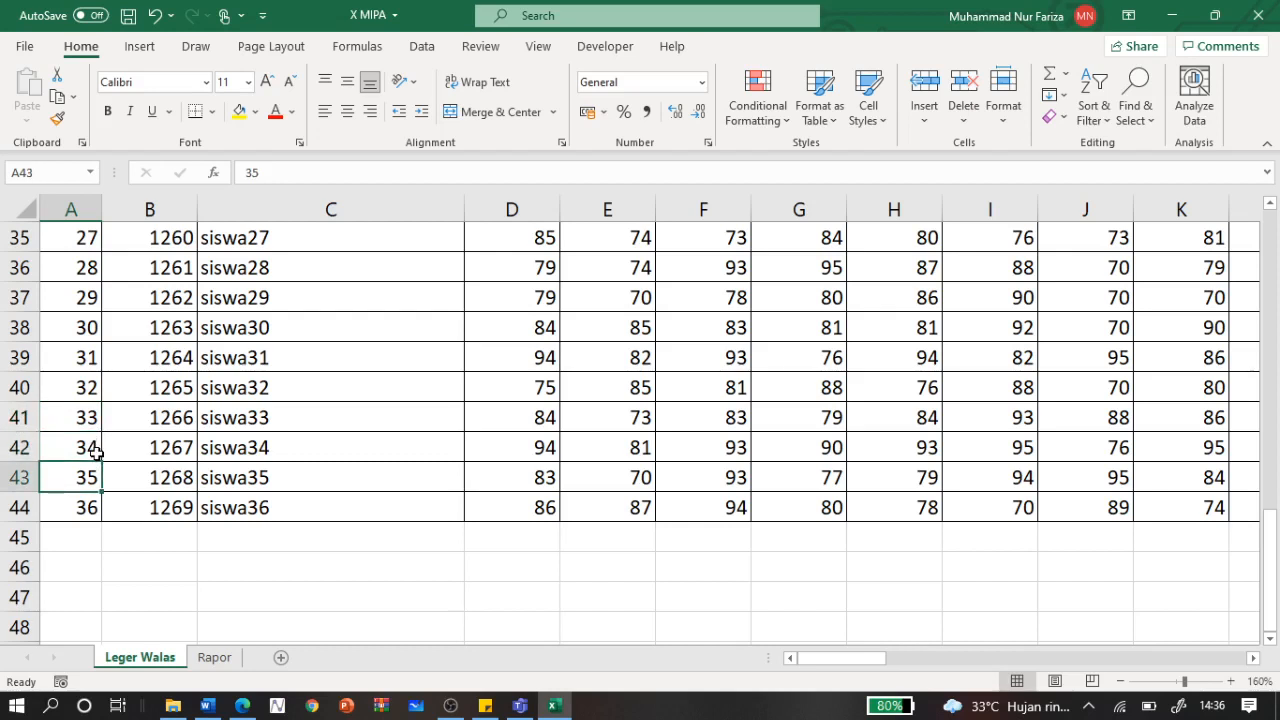
{"action": "key", "text": "Up"}
{"action": "key", "text": "Up"}
{"action": "key", "text": "Up"}
{"action": "key", "text": "Up"}
{"action": "key", "text": "Up"}
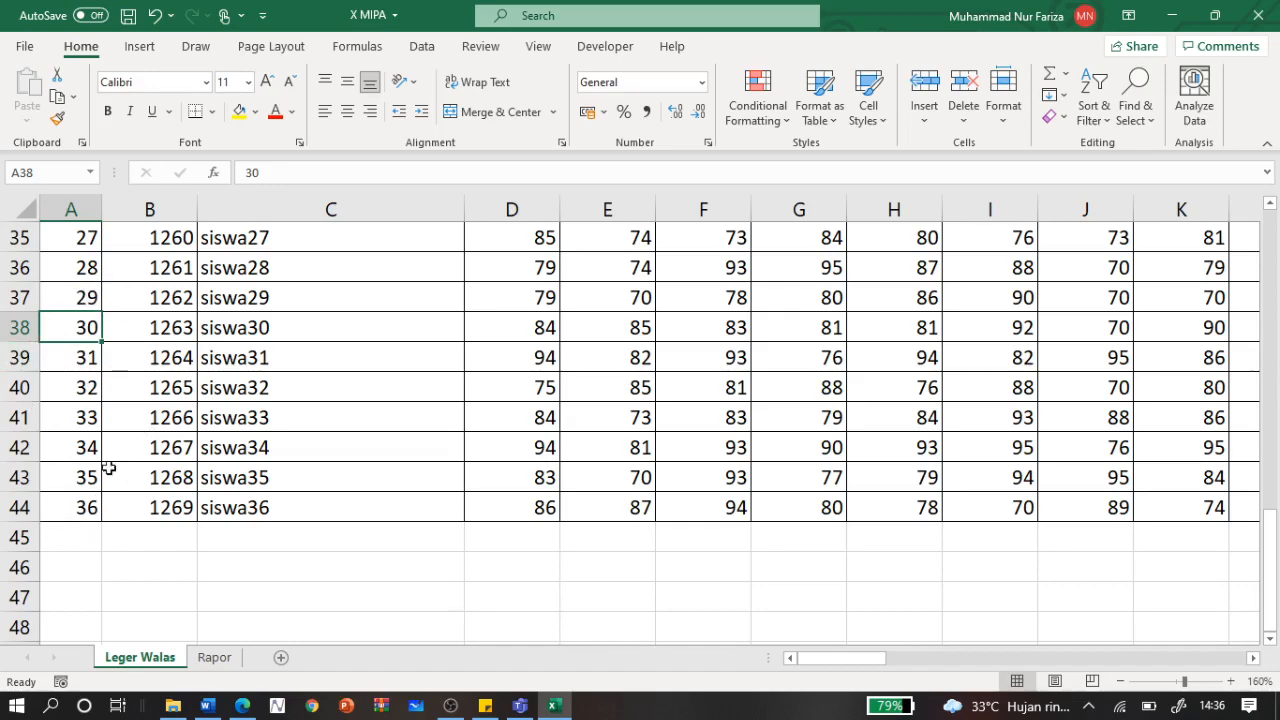
{"action": "scroll", "coordinate": [148, 390], "scroll_direction": "up", "scroll_amount": 2}
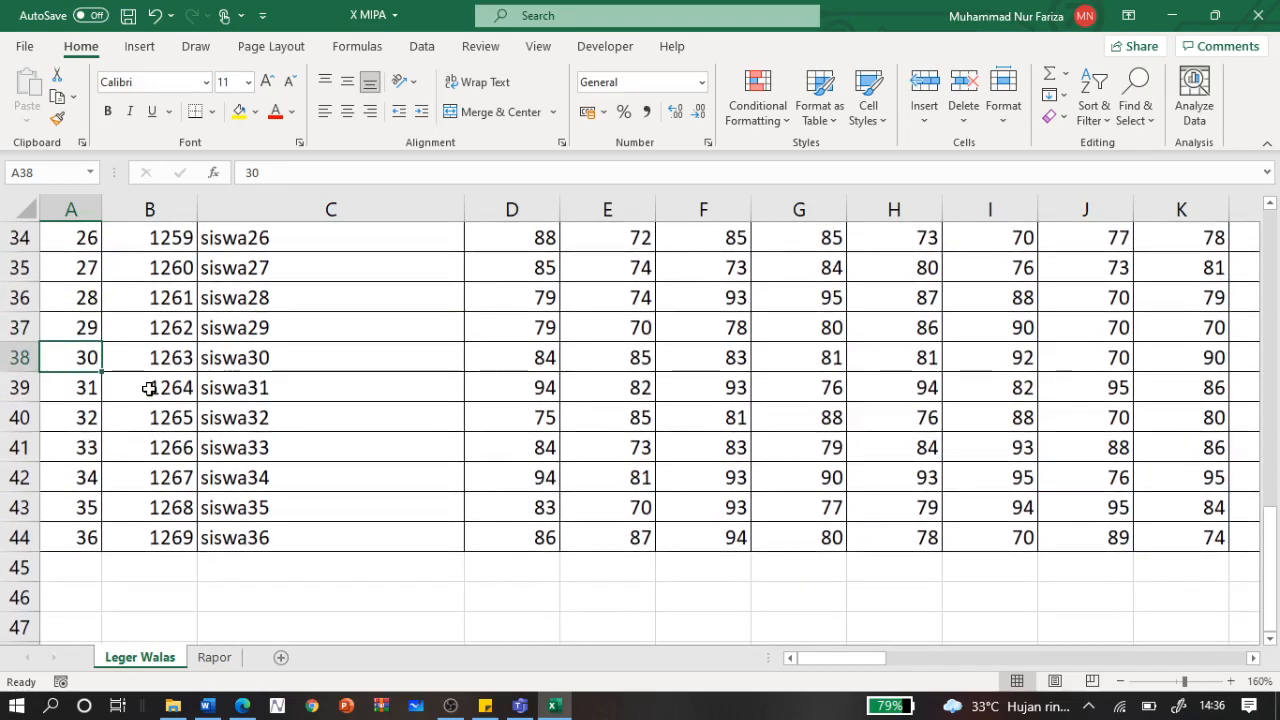
{"action": "scroll", "coordinate": [148, 390], "scroll_direction": "up", "scroll_amount": 10}
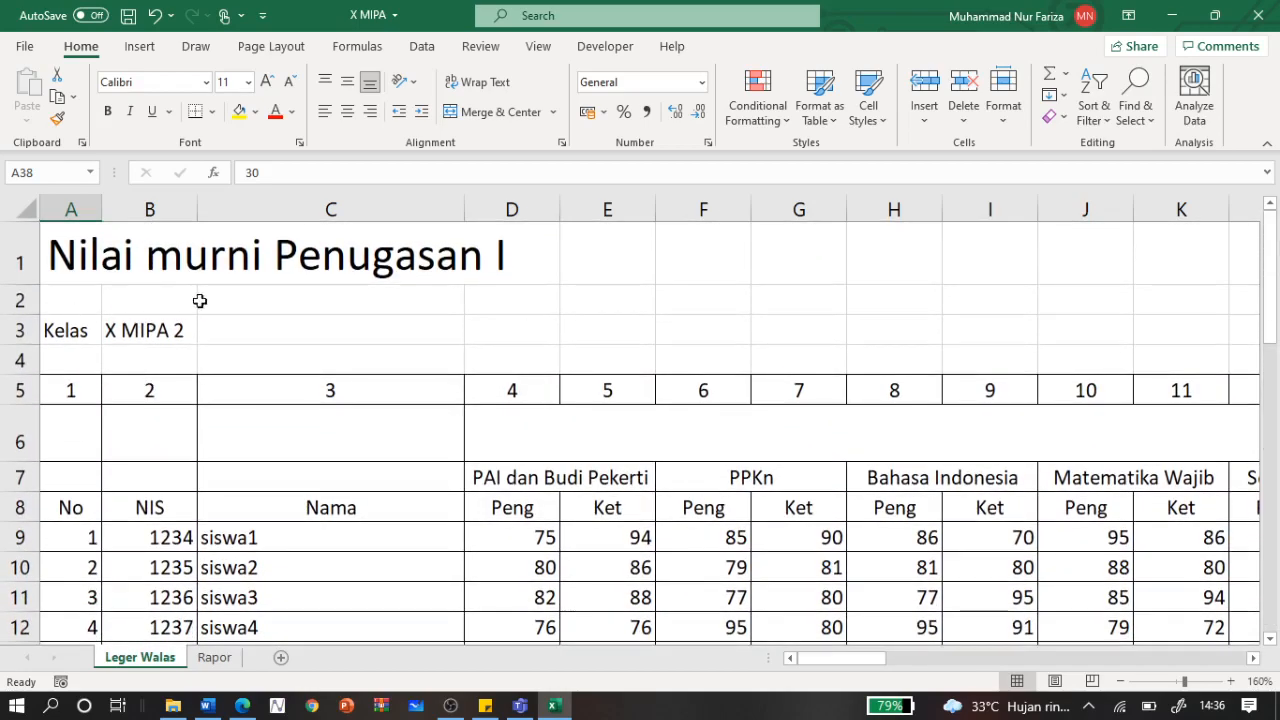
{"action": "scroll", "coordinate": [320, 438], "scroll_direction": "down", "scroll_amount": 13}
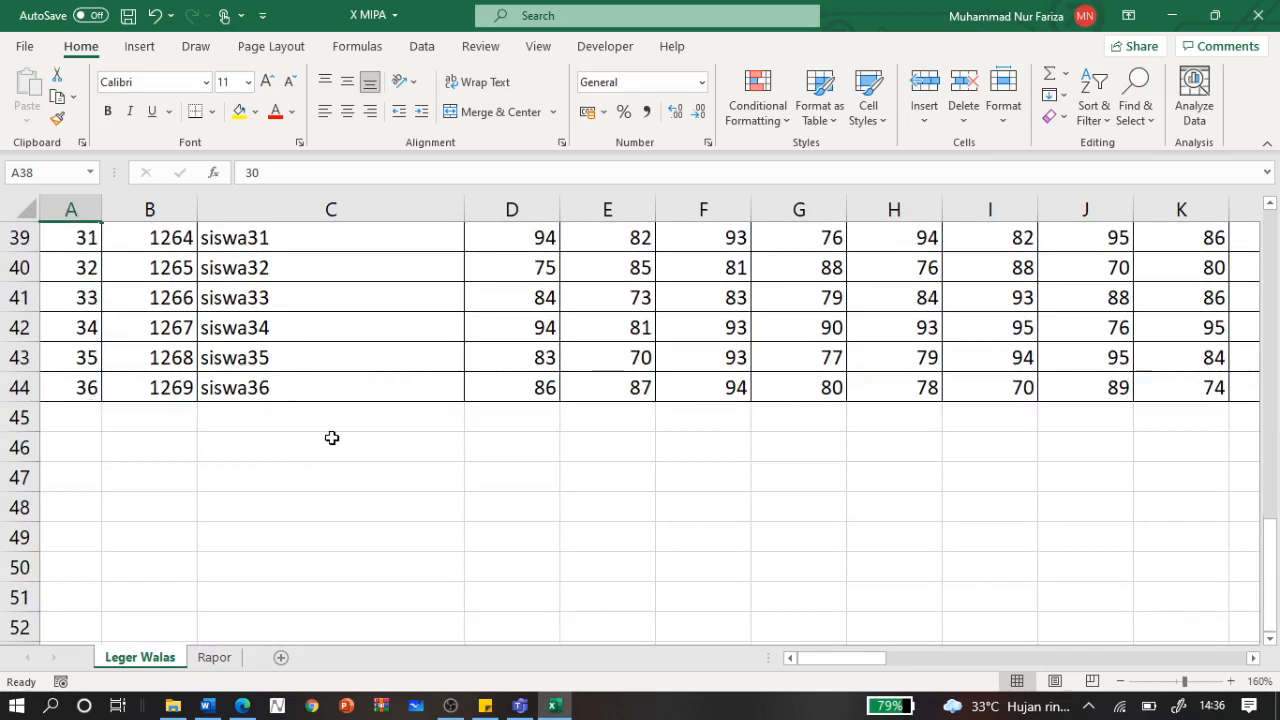
{"action": "scroll", "coordinate": [332, 438], "scroll_direction": "up", "scroll_amount": 12}
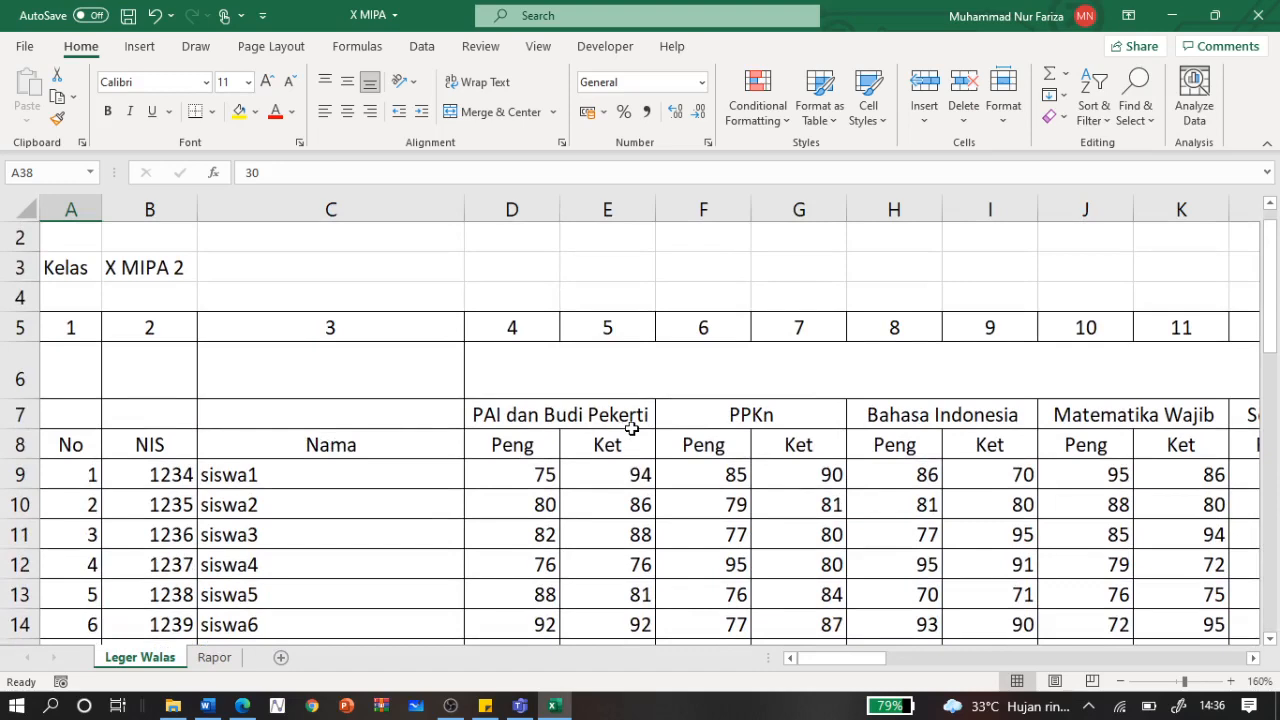
Step: Examine the score formula in D9 and the Peng and Ket scores across the subject columns for all students
{"action": "scroll", "coordinate": [632, 428], "scroll_direction": "right", "scroll_amount": 1}
{"action": "scroll", "coordinate": [500, 505], "scroll_direction": "right", "scroll_amount": 1}
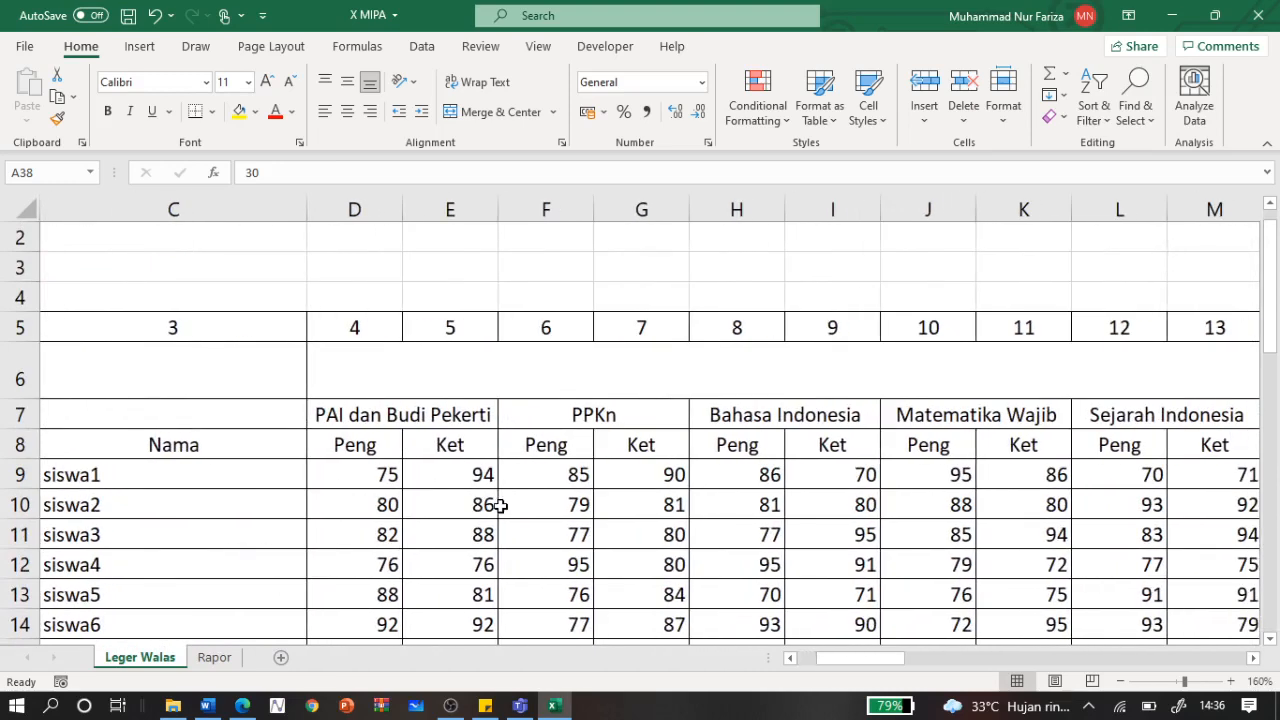
{"action": "left_click", "coordinate": [365, 478]}
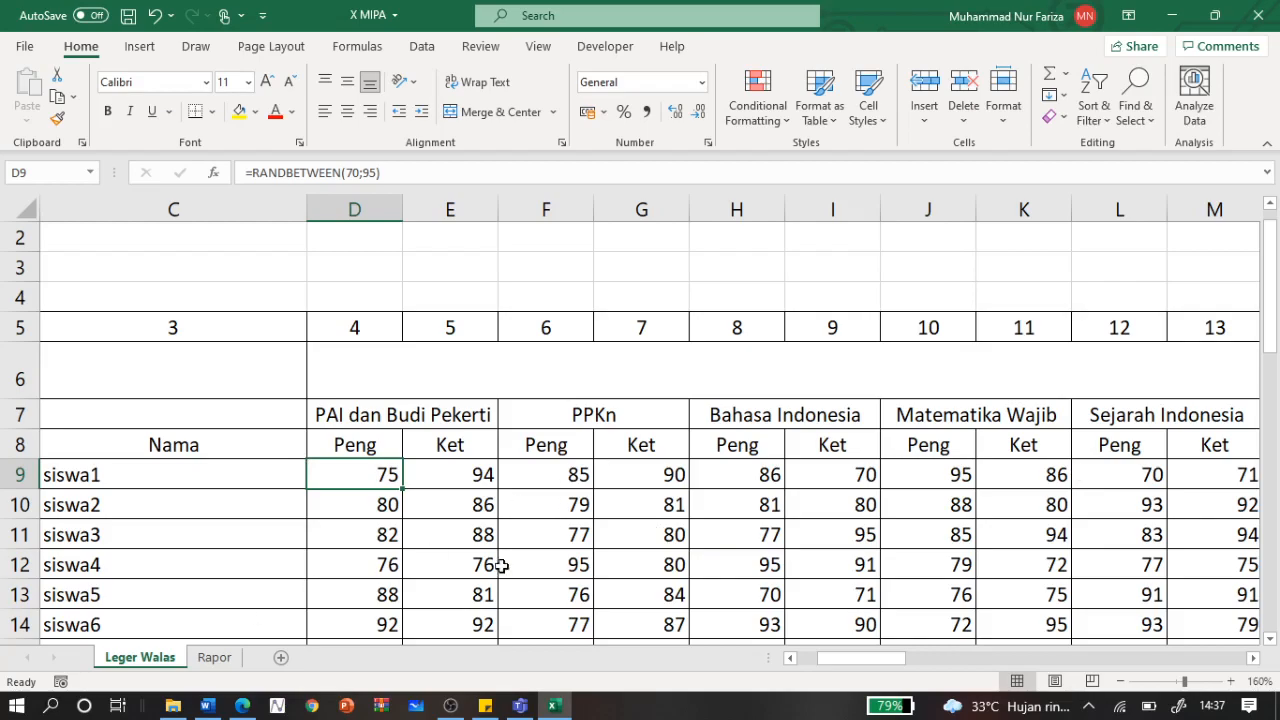
{"action": "scroll", "coordinate": [528, 560], "scroll_direction": "left", "scroll_amount": 3}
{"action": "scroll", "coordinate": [528, 558], "scroll_direction": "down", "scroll_amount": 11}
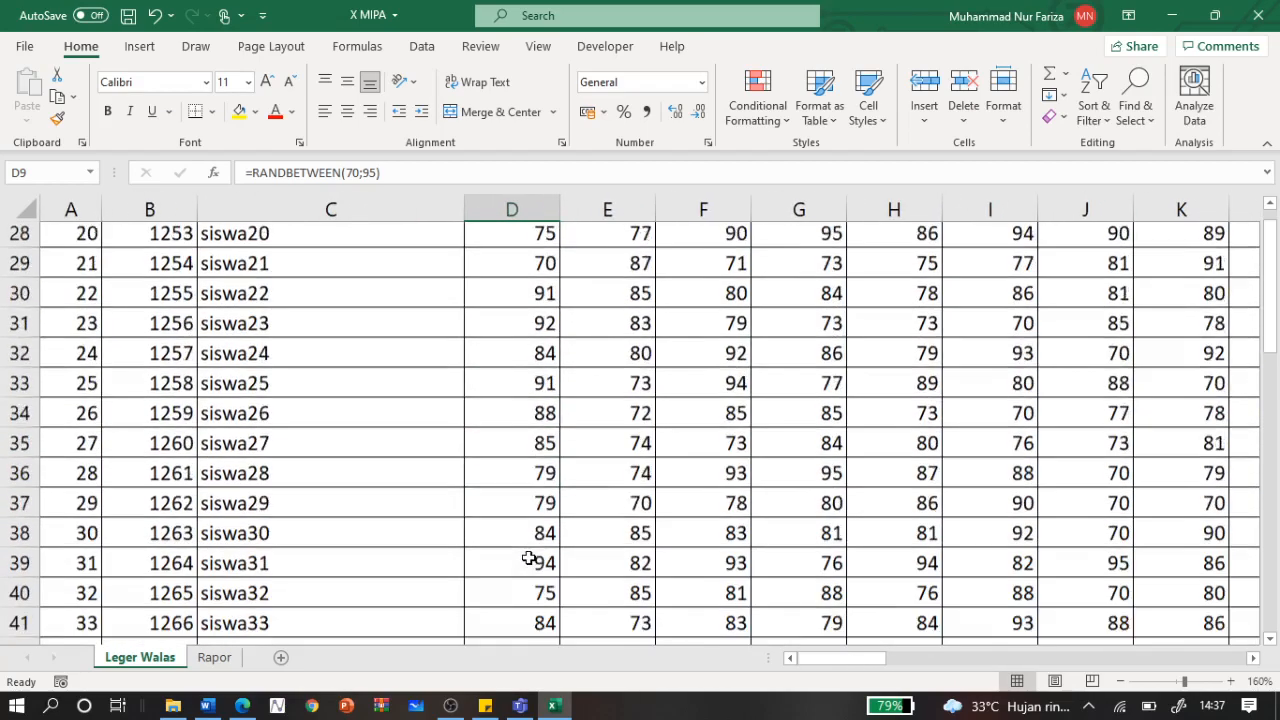
{"action": "scroll", "coordinate": [528, 557], "scroll_direction": "down", "scroll_amount": 2}
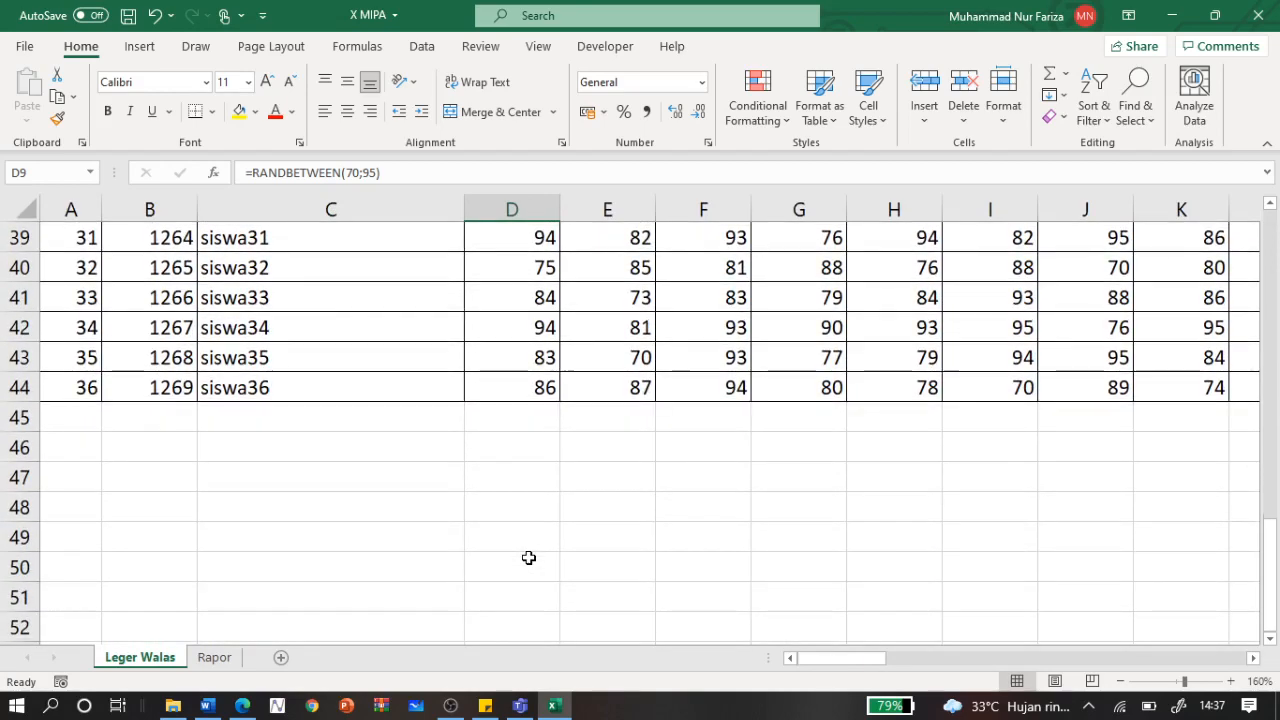
{"action": "scroll", "coordinate": [391, 476], "scroll_direction": "up", "scroll_amount": 2}
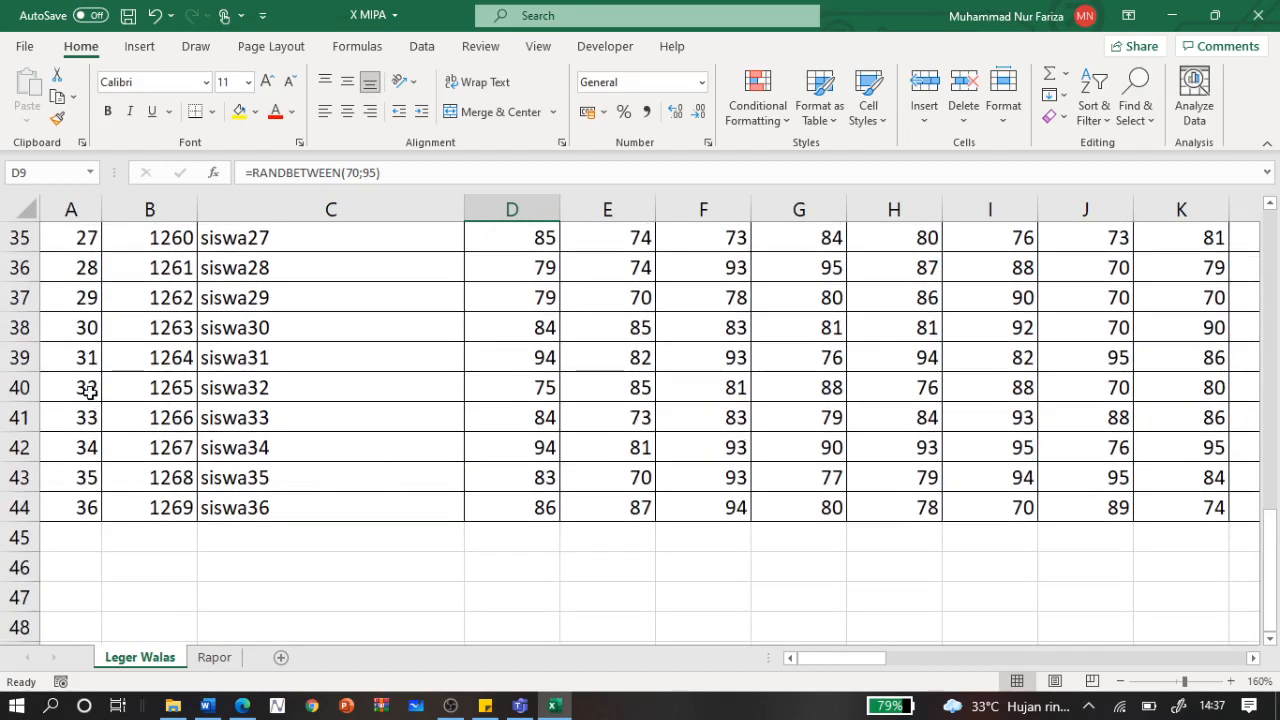
{"action": "scroll", "coordinate": [577, 476], "scroll_direction": "up", "scroll_amount": 11}
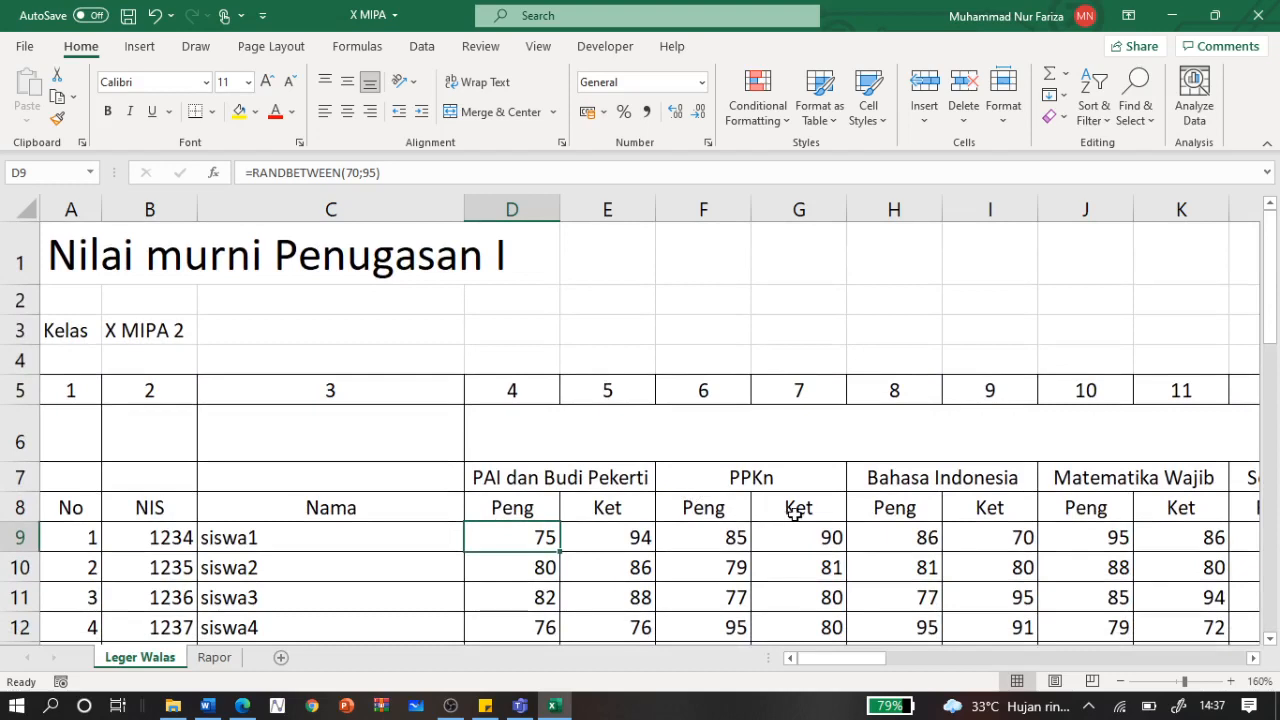
{"action": "scroll", "coordinate": [795, 512], "scroll_direction": "right", "scroll_amount": 6}
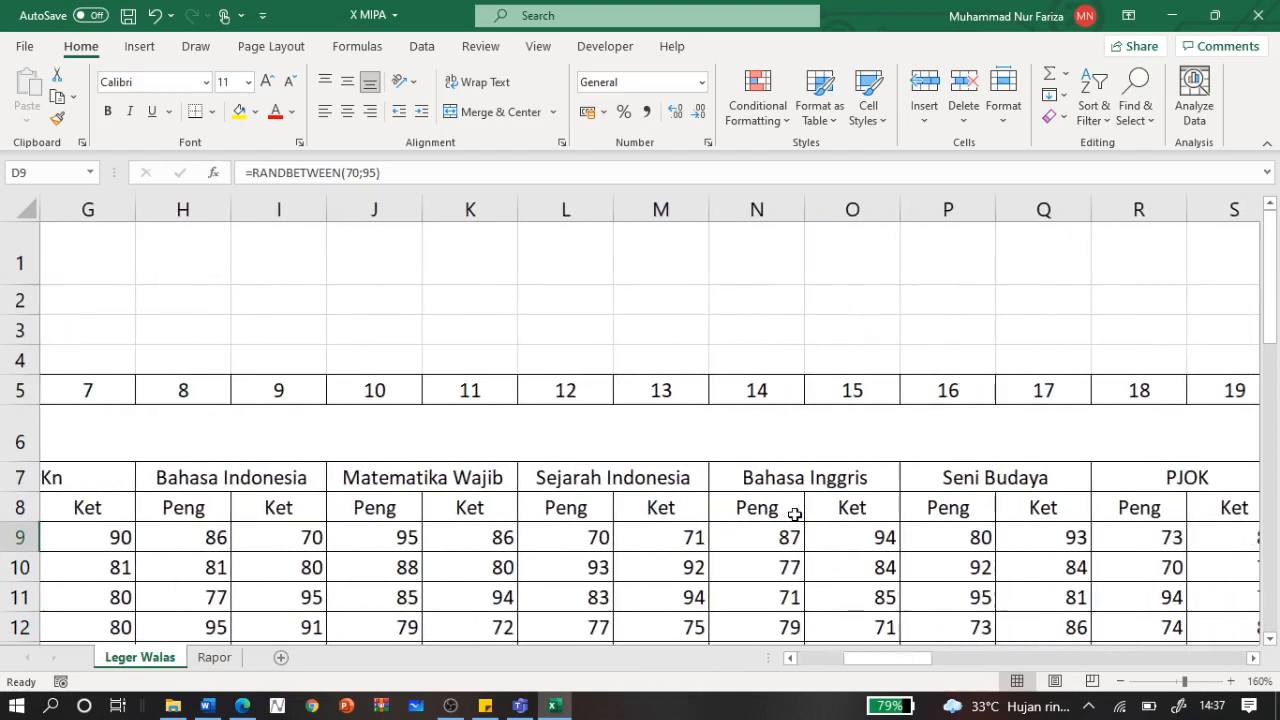
Step: Open the Rapor sheet and examine the report card's student details, subject scores and averages
{"action": "left_click", "coordinate": [214, 658]}
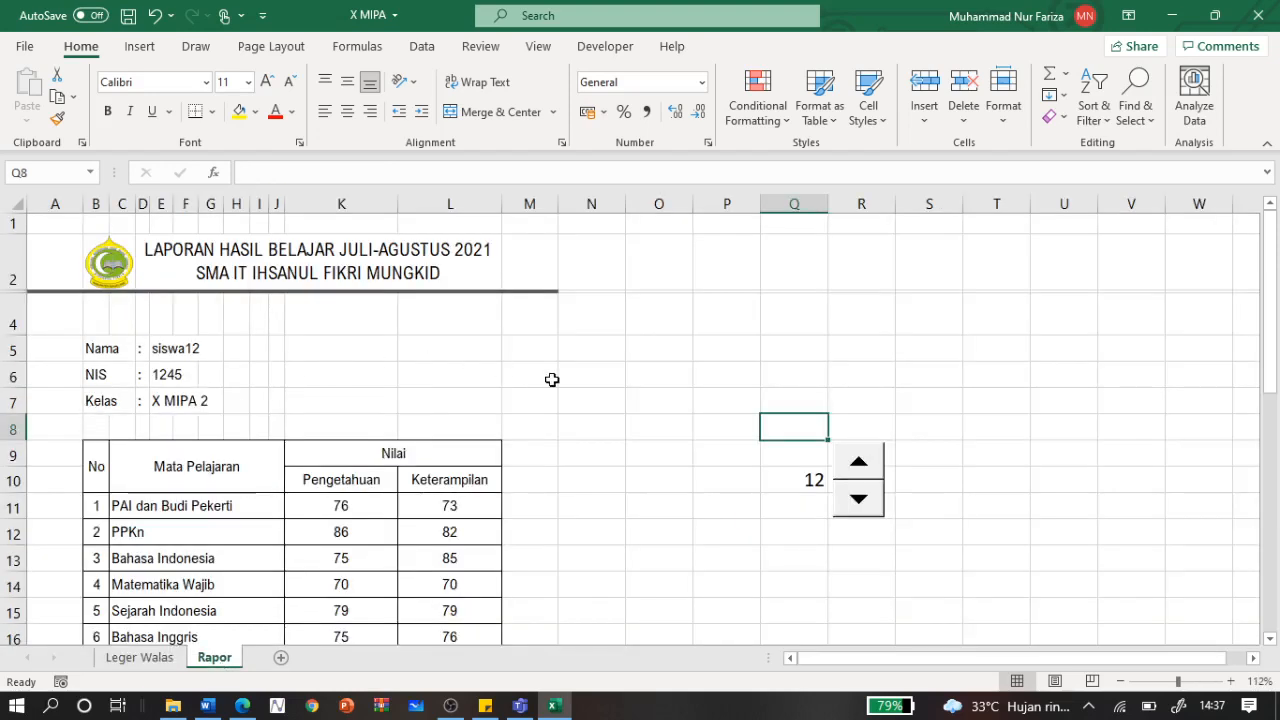
{"action": "scroll", "coordinate": [552, 379], "scroll_direction": "down", "scroll_amount": 5}
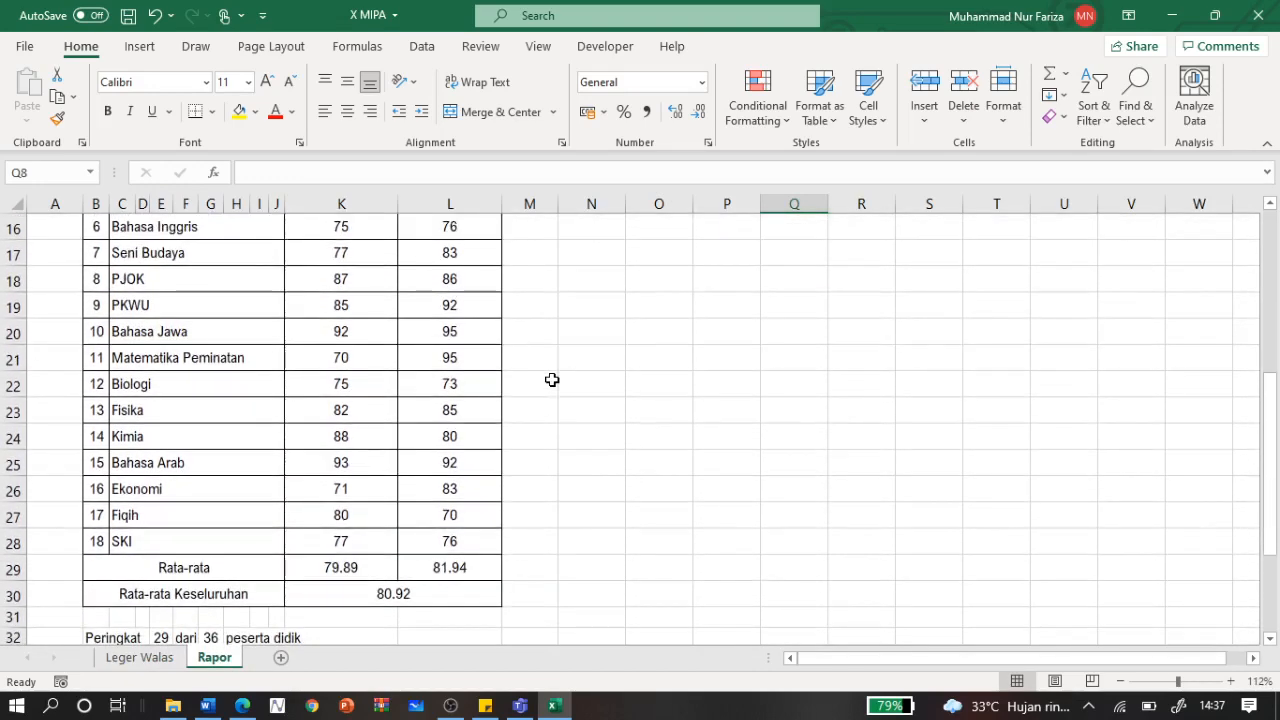
{"action": "scroll", "coordinate": [441, 326], "scroll_direction": "up", "scroll_amount": 4}
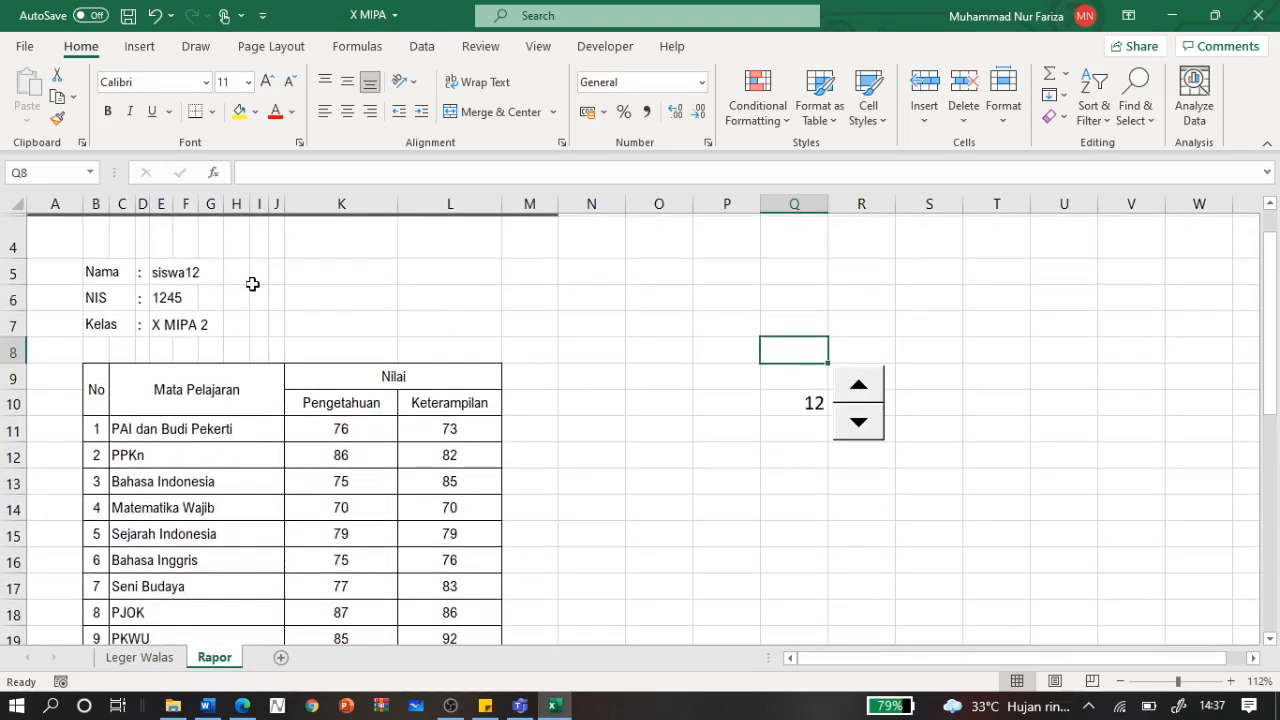
{"action": "scroll", "coordinate": [252, 284], "scroll_direction": "up", "scroll_amount": 1}
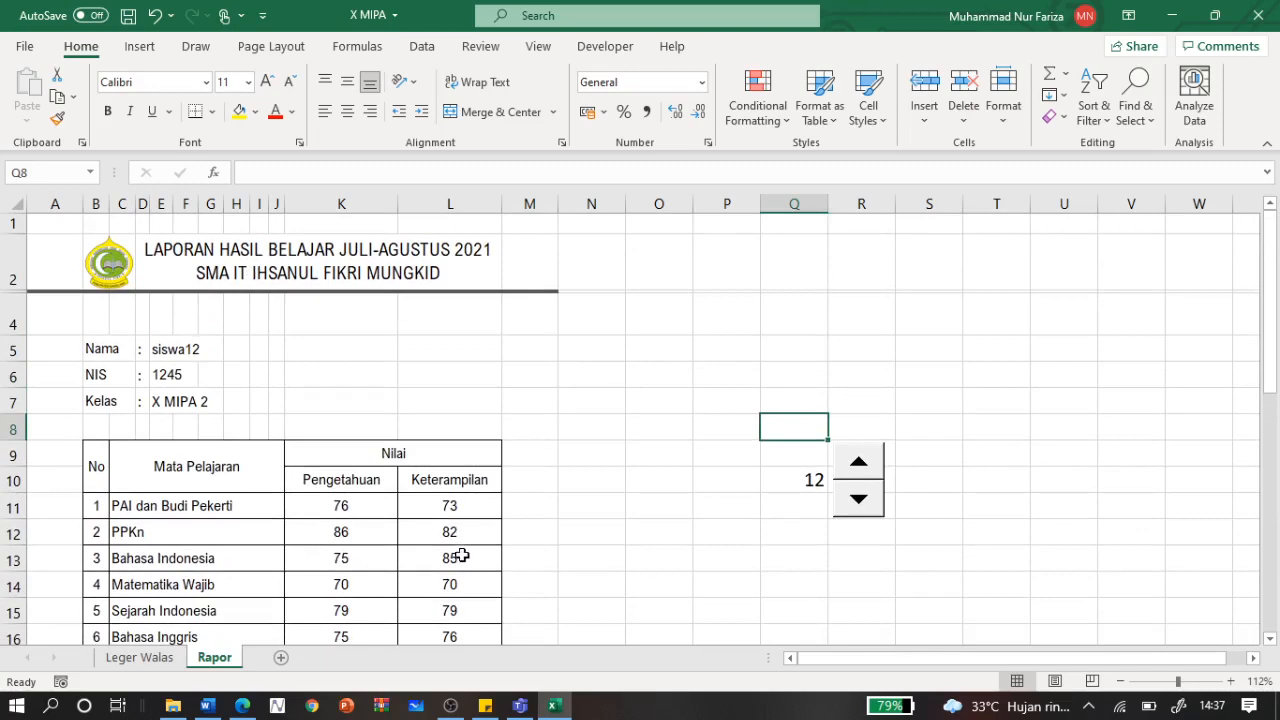
{"action": "scroll", "coordinate": [462, 556], "scroll_direction": "down", "scroll_amount": 1}
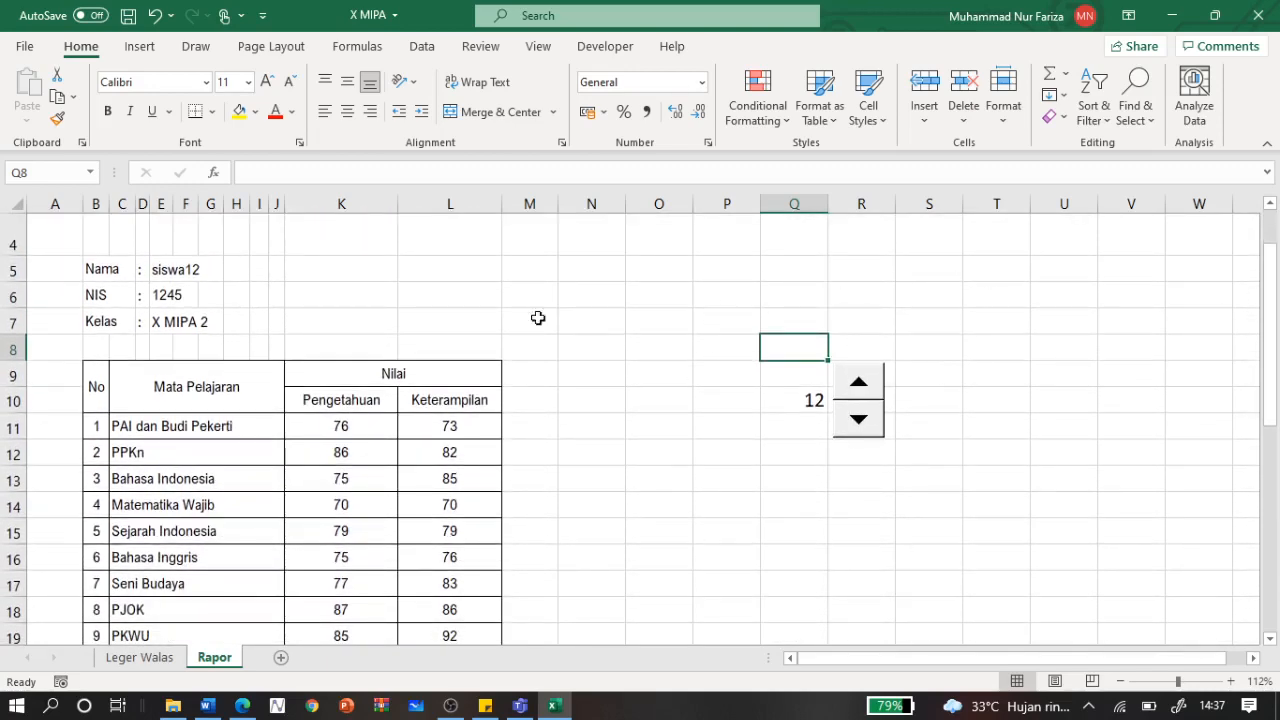
{"action": "scroll", "coordinate": [392, 283], "scroll_direction": "up", "scroll_amount": 1}
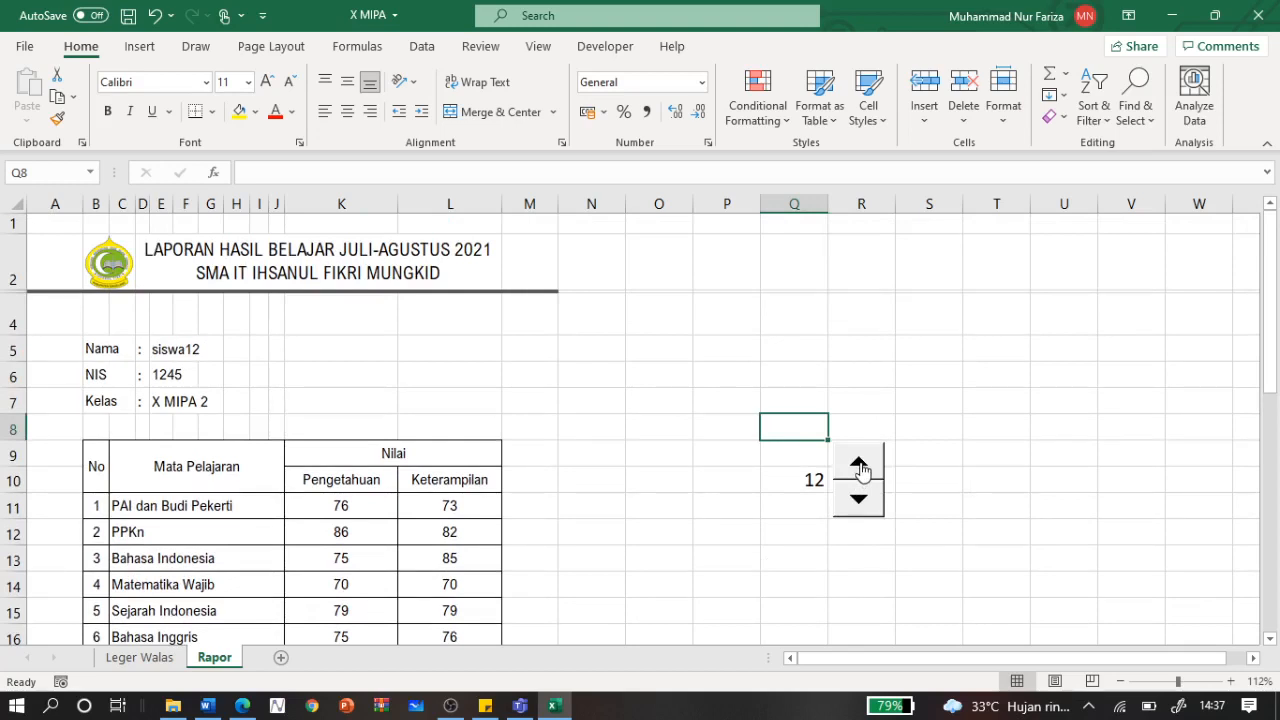
Step: Advance the report card's student number in Q10 to 15
{"action": "left_click", "coordinate": [859, 466]}
{"action": "left_click", "coordinate": [859, 466]}
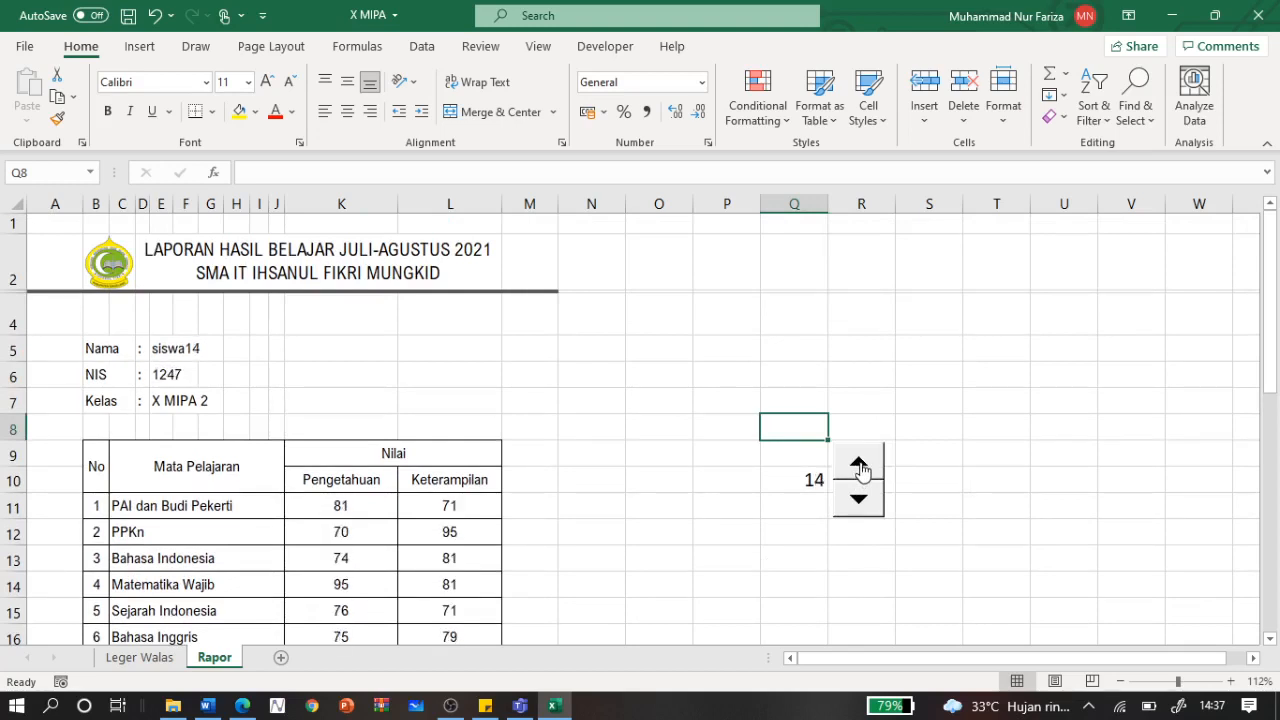
{"action": "left_click", "coordinate": [859, 466]}
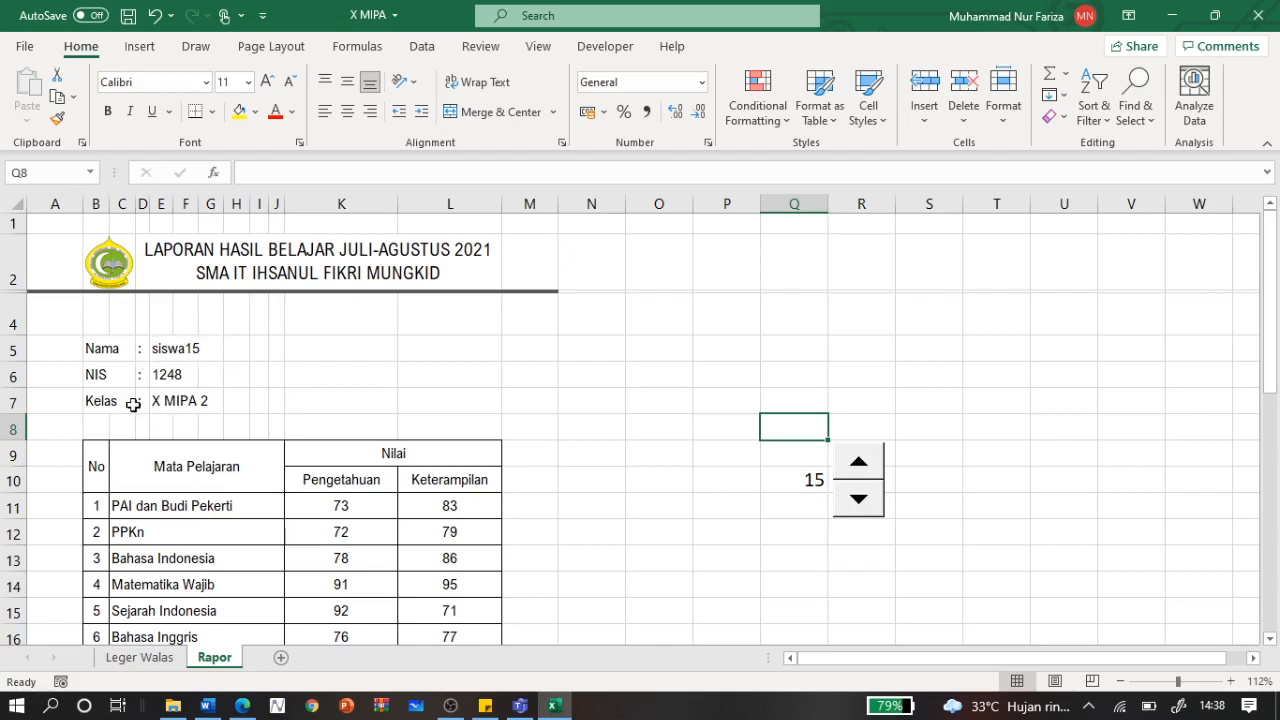
Step: Examine the report card of student 15, including the subject scores, averages, class ranking and Wali Kelas signature block
{"action": "scroll", "coordinate": [322, 637], "scroll_direction": "down", "scroll_amount": 6}
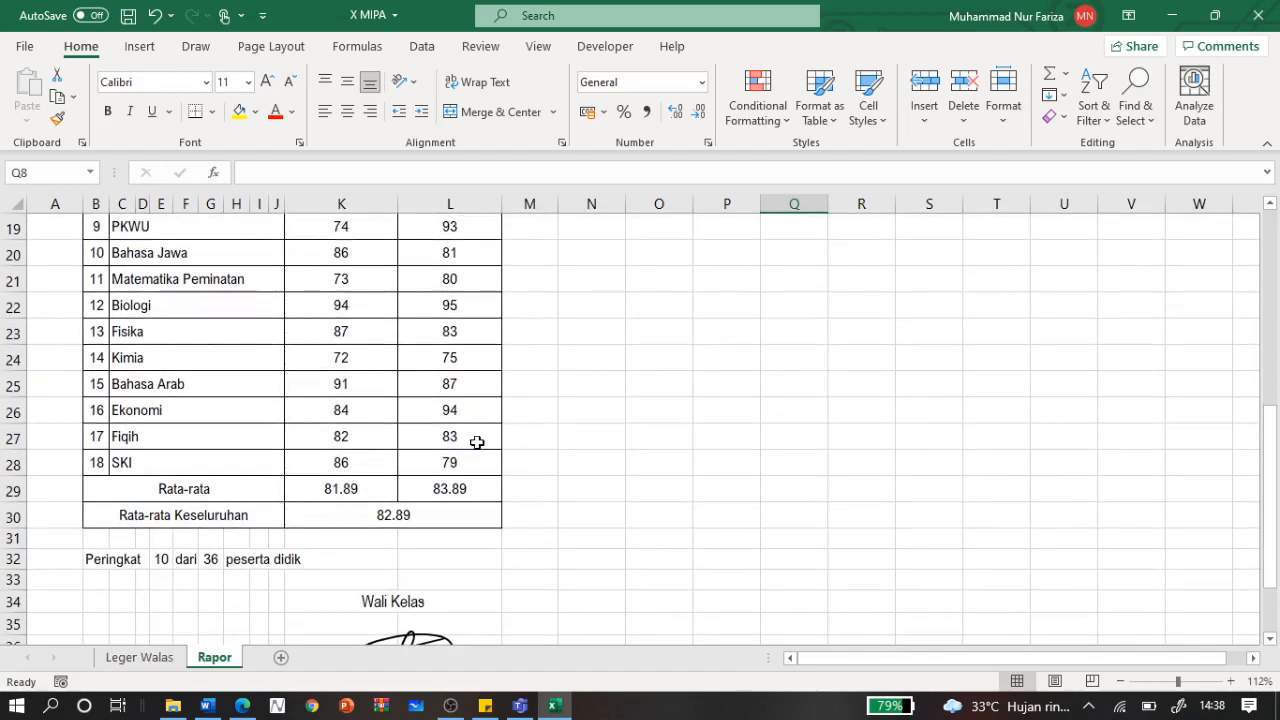
{"action": "scroll", "coordinate": [593, 540], "scroll_direction": "down", "scroll_amount": 2}
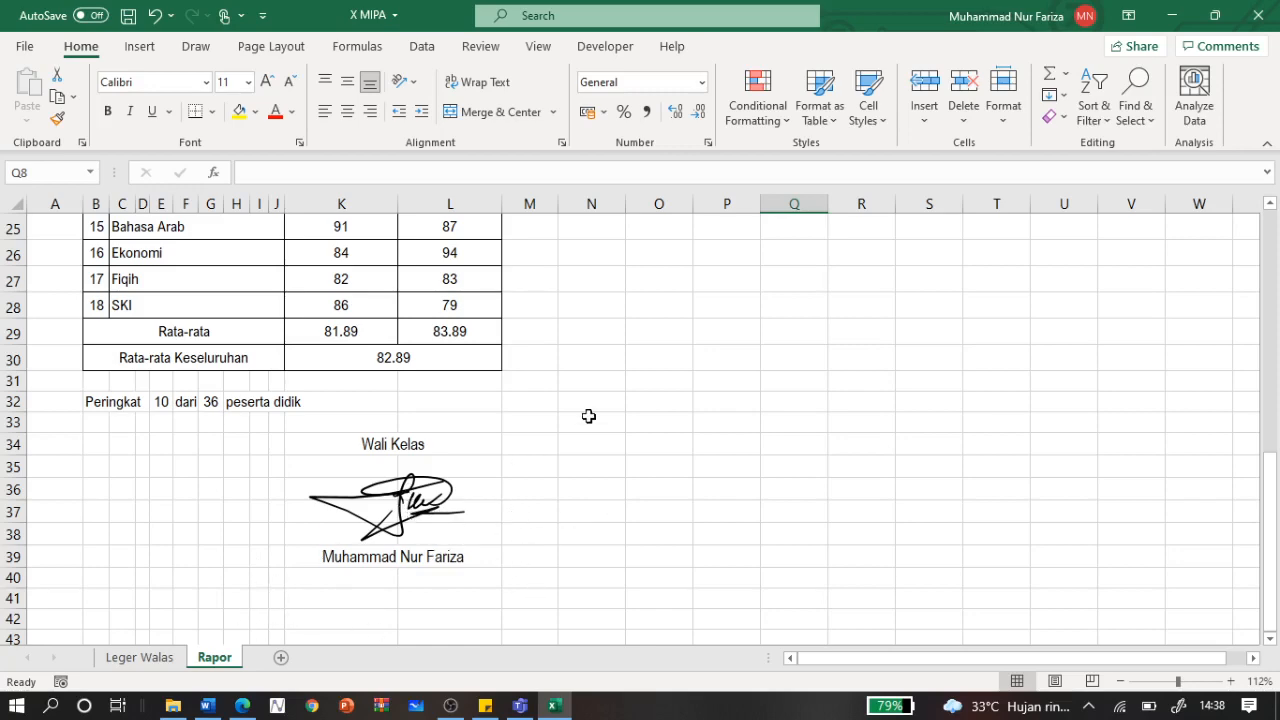
{"action": "scroll", "coordinate": [589, 416], "scroll_direction": "up", "scroll_amount": 2}
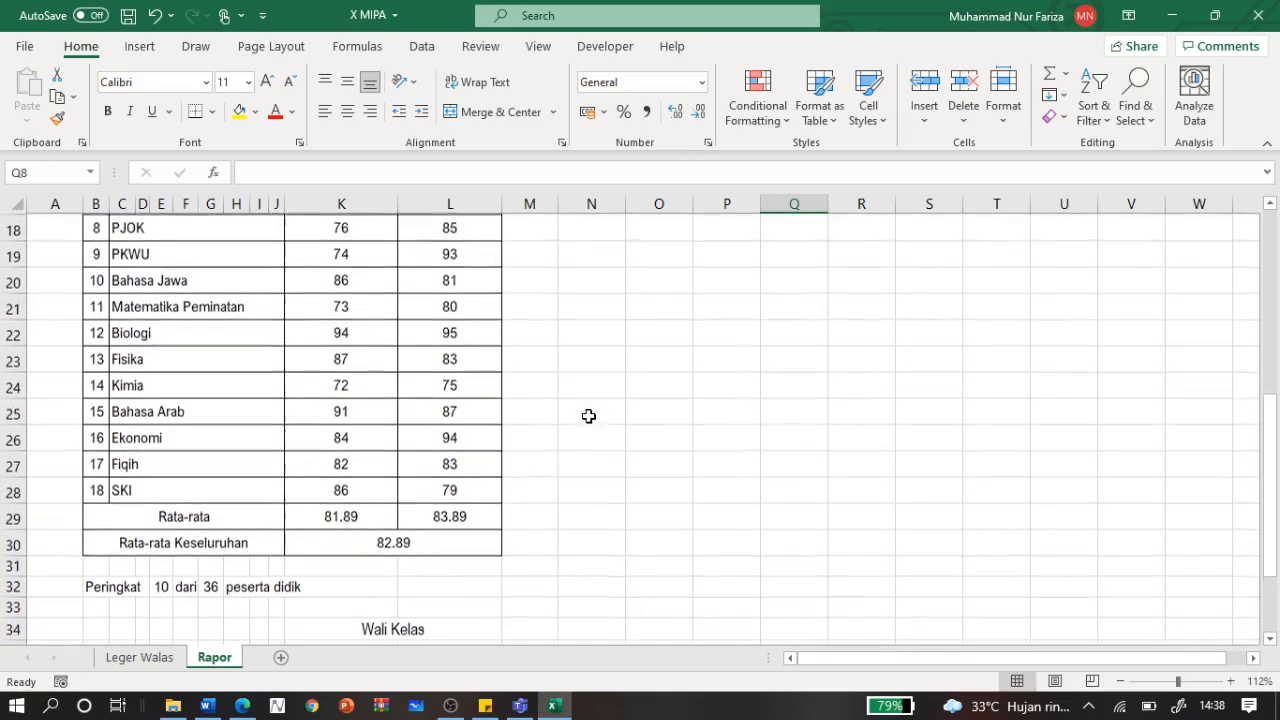
{"action": "scroll", "coordinate": [589, 416], "scroll_direction": "up", "scroll_amount": 3}
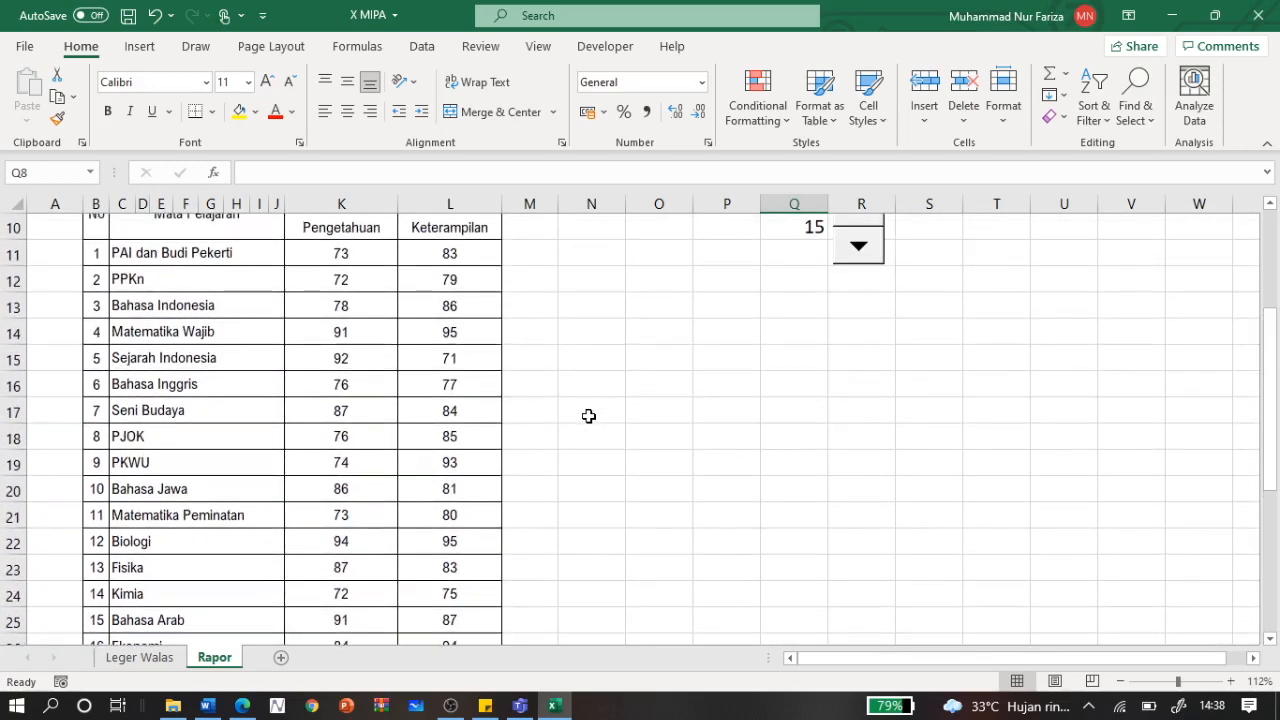
{"action": "scroll", "coordinate": [589, 416], "scroll_direction": "up", "scroll_amount": 3}
{"action": "scroll", "coordinate": [589, 416], "scroll_direction": "up", "scroll_amount": 1}
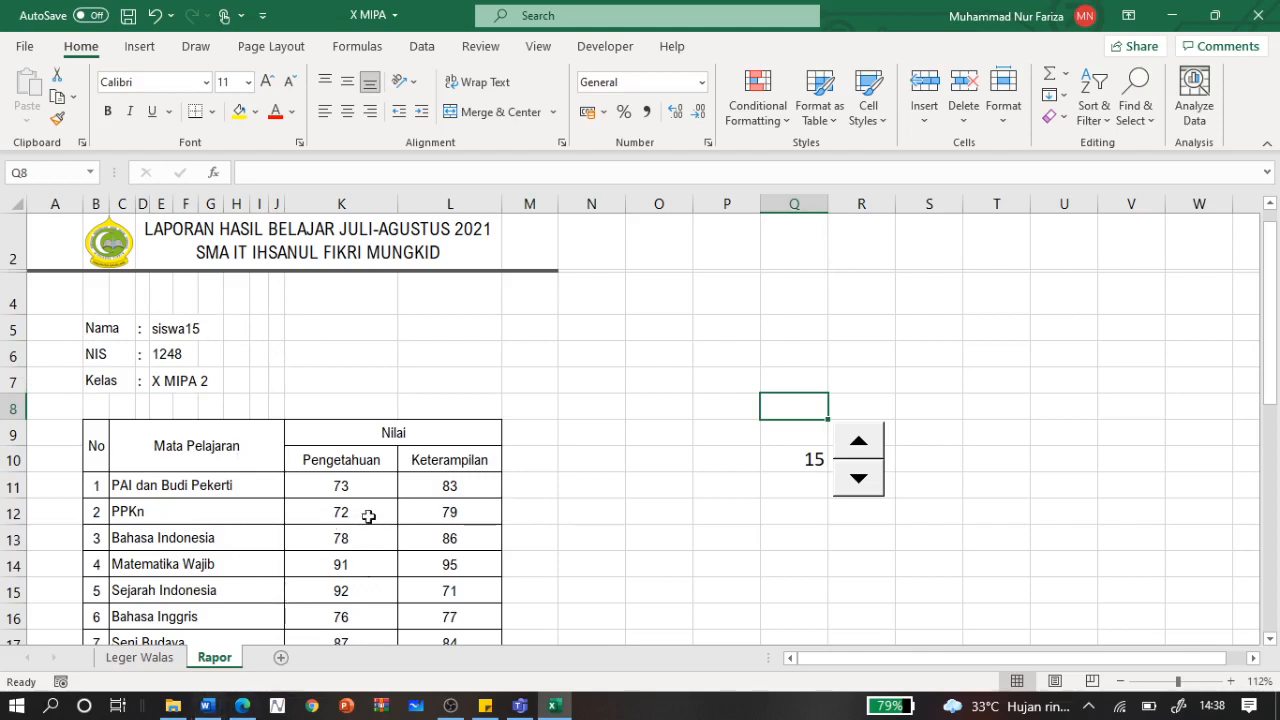
Step: Copy the No, NIS and Nama columns with their headers for all students (A8:C44) from the Leger Walas sheet
{"action": "left_click", "coordinate": [207, 708]}
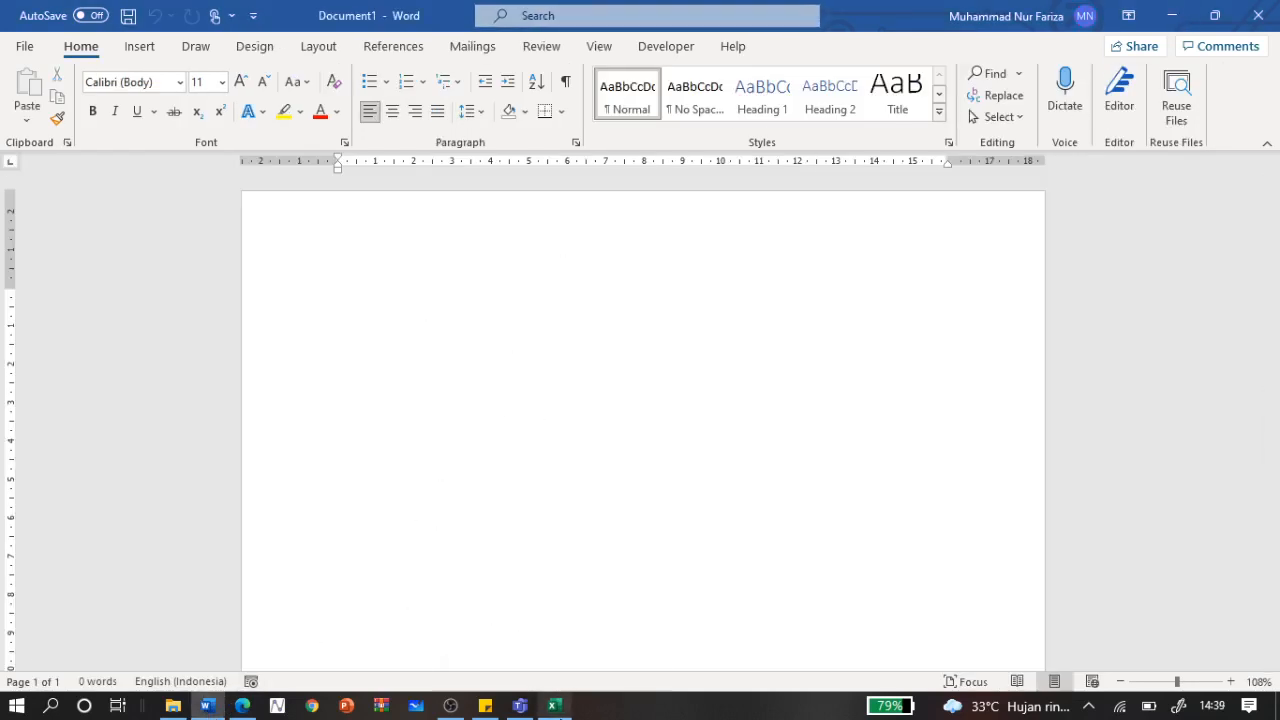
{"action": "left_click", "coordinate": [553, 706]}
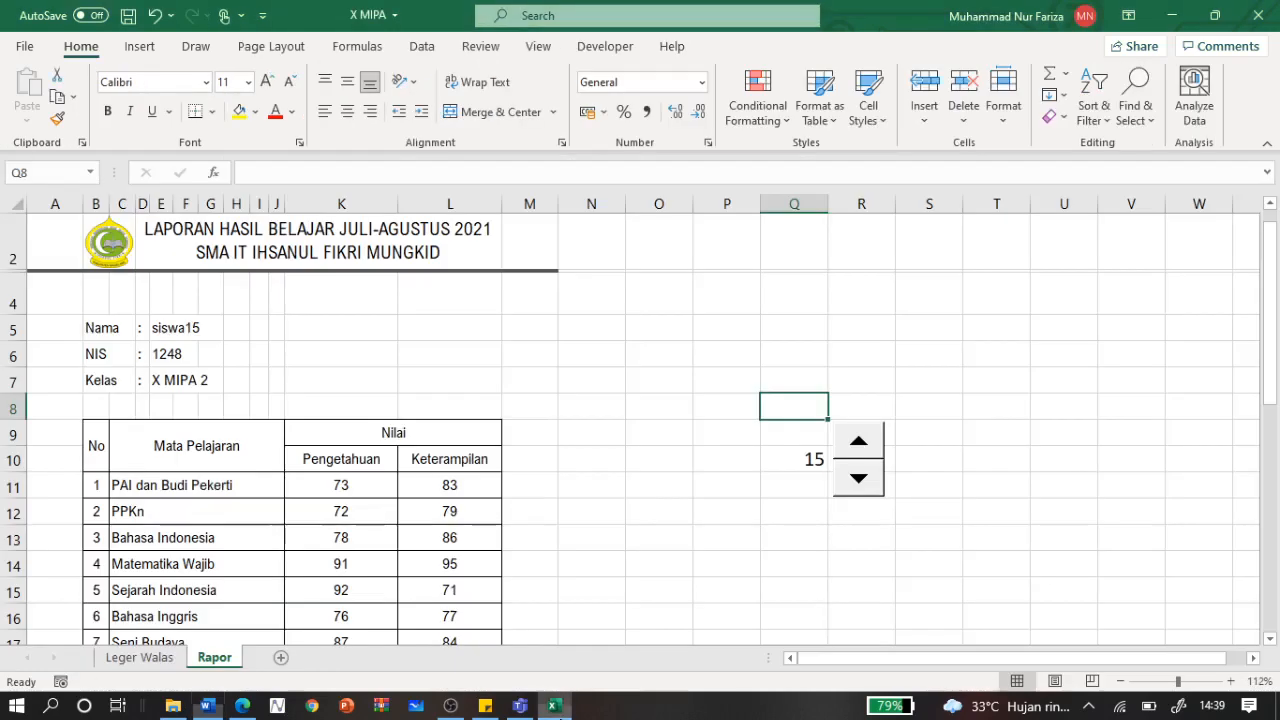
{"action": "left_click", "coordinate": [150, 659]}
{"action": "scroll", "coordinate": [250, 535], "scroll_direction": "left", "scroll_amount": 4}
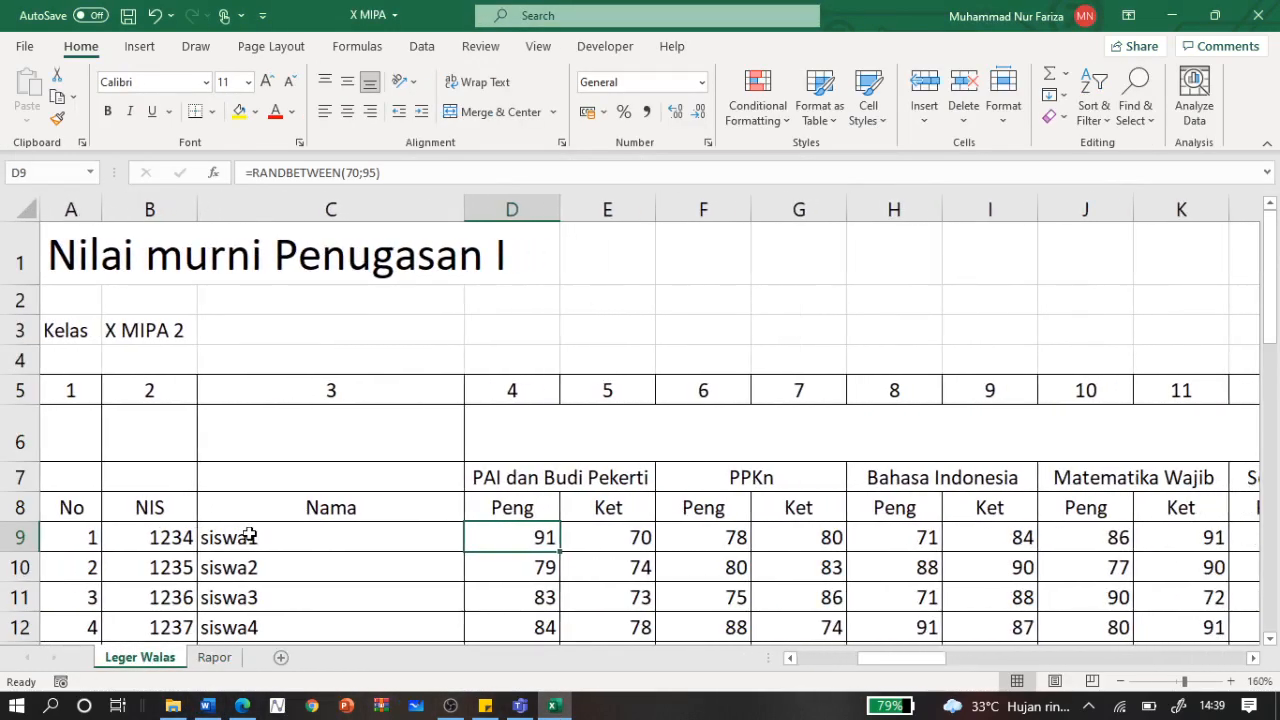
{"action": "left_click", "coordinate": [249, 536]}
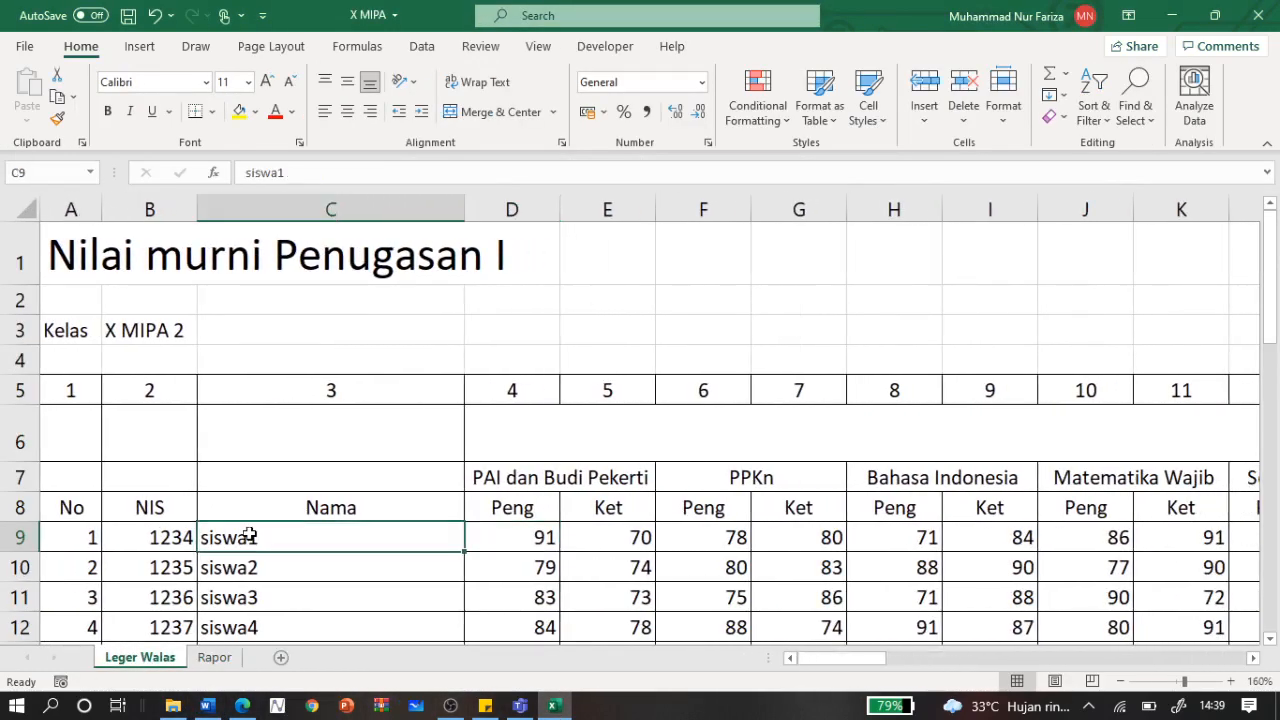
{"action": "key", "text": "Left"}
{"action": "key", "text": "Left"}
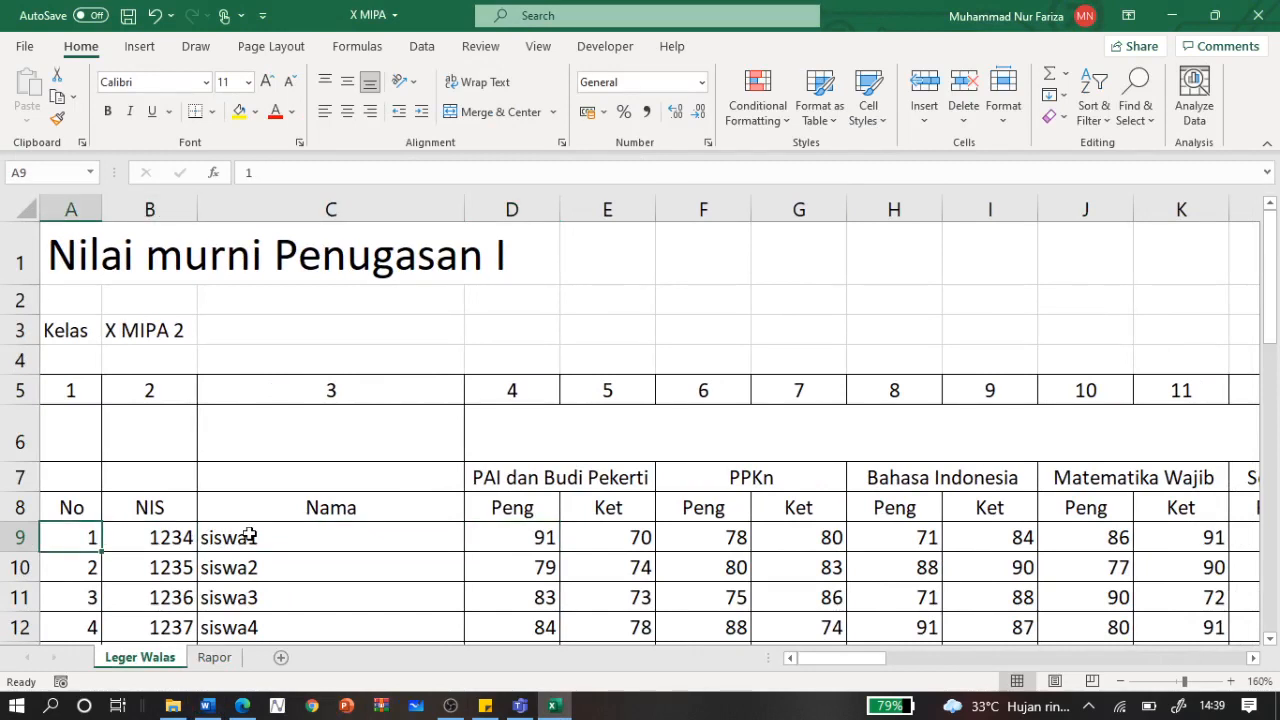
{"action": "key", "text": "shift+Right"}
{"action": "key", "text": "shift+Right"}
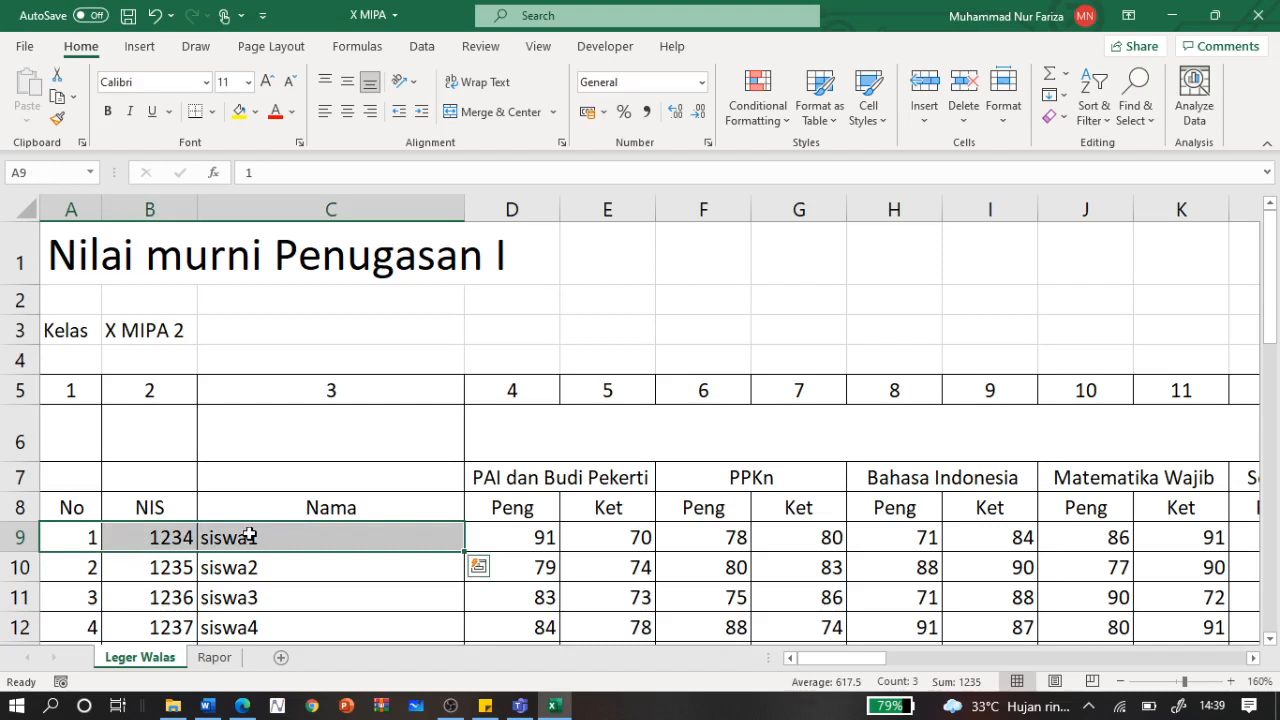
{"action": "left_click", "coordinate": [72, 508]}
{"action": "key", "text": "shift+Right"}
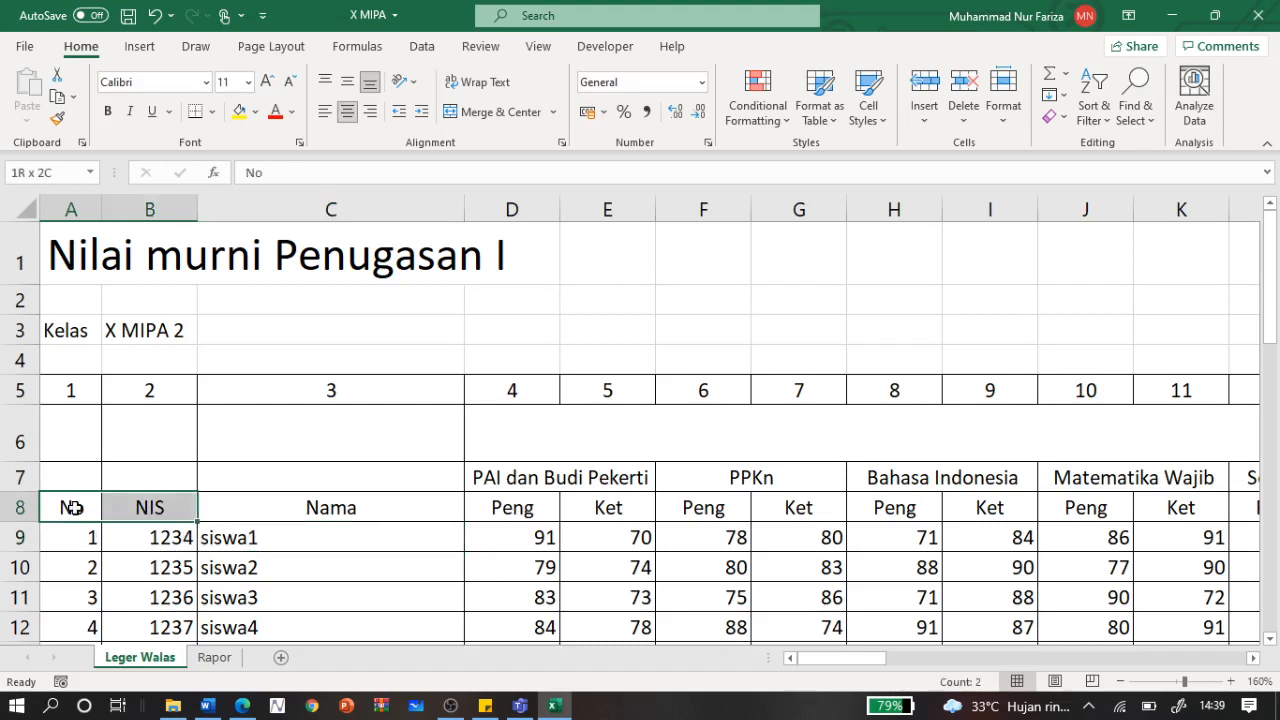
{"action": "key", "text": "shift+Right"}
{"action": "key", "text": "ctrl+shift+Down"}
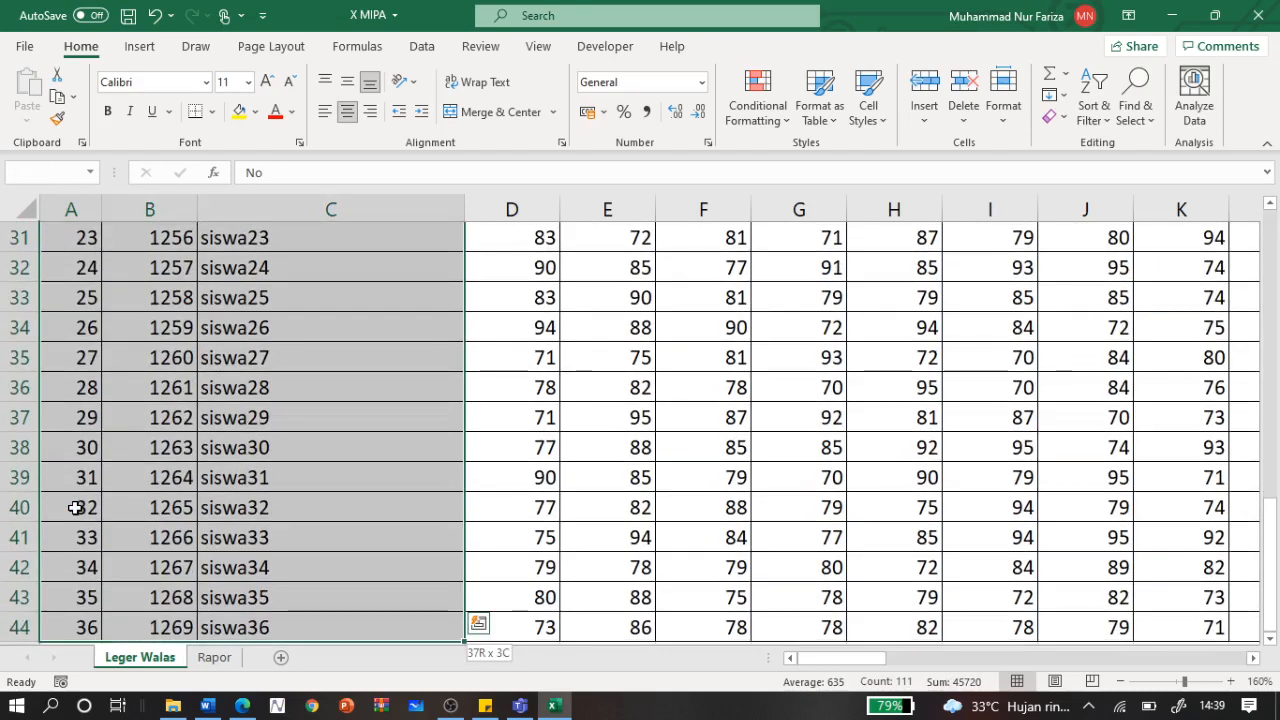
{"action": "key", "text": "ctrl+c"}
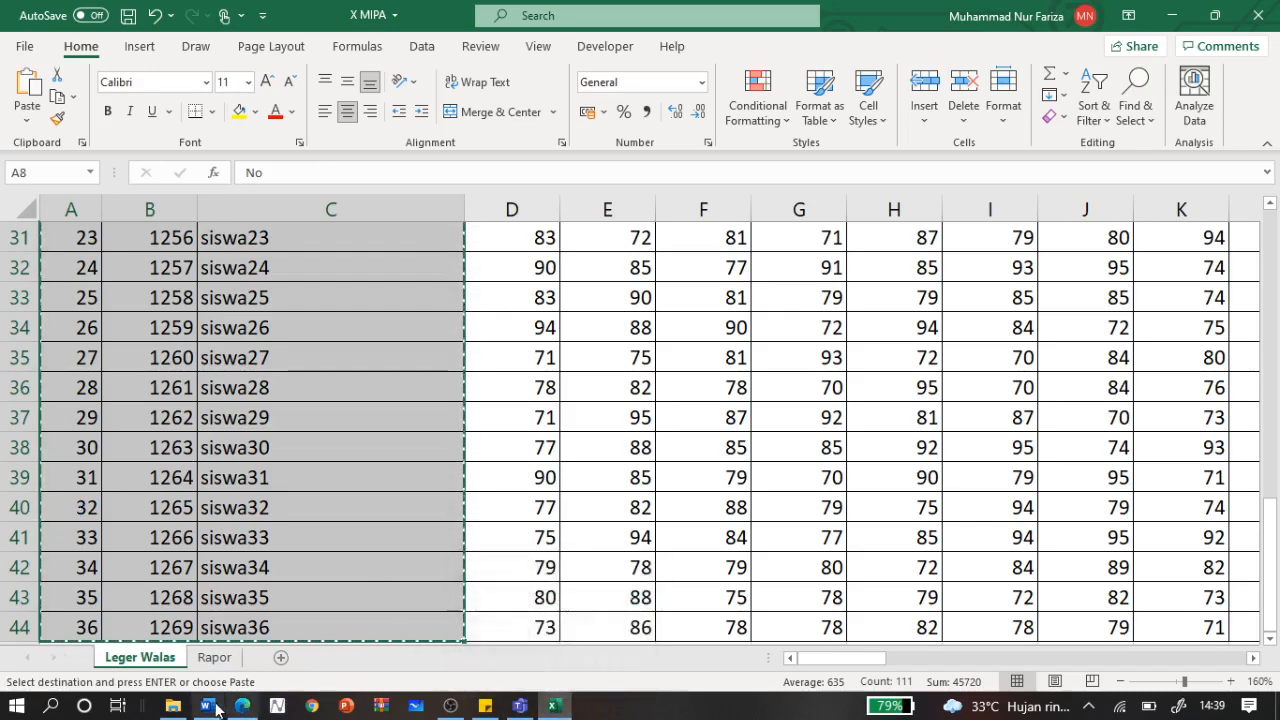
Step: Paste the copied student list into the blank Word document and check the resulting table
{"action": "scroll", "coordinate": [420, 433], "scroll_direction": "up", "scroll_amount": 6}
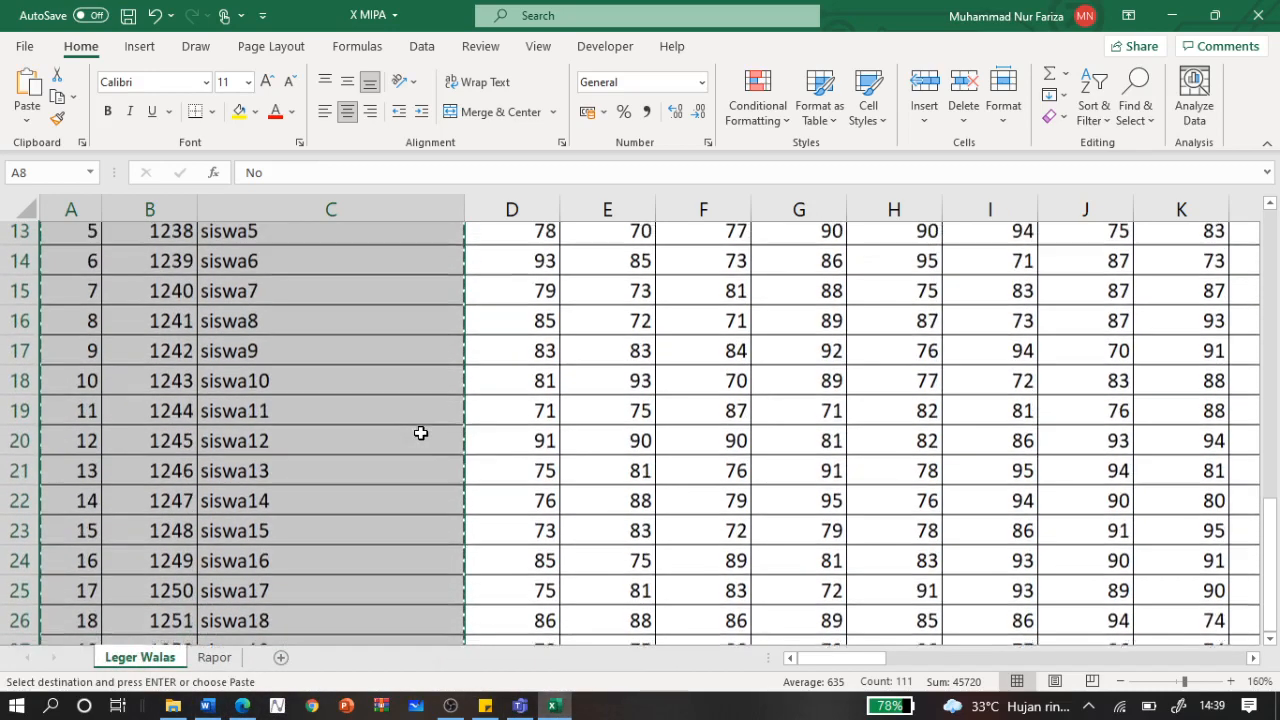
{"action": "scroll", "coordinate": [420, 433], "scroll_direction": "up", "scroll_amount": 4}
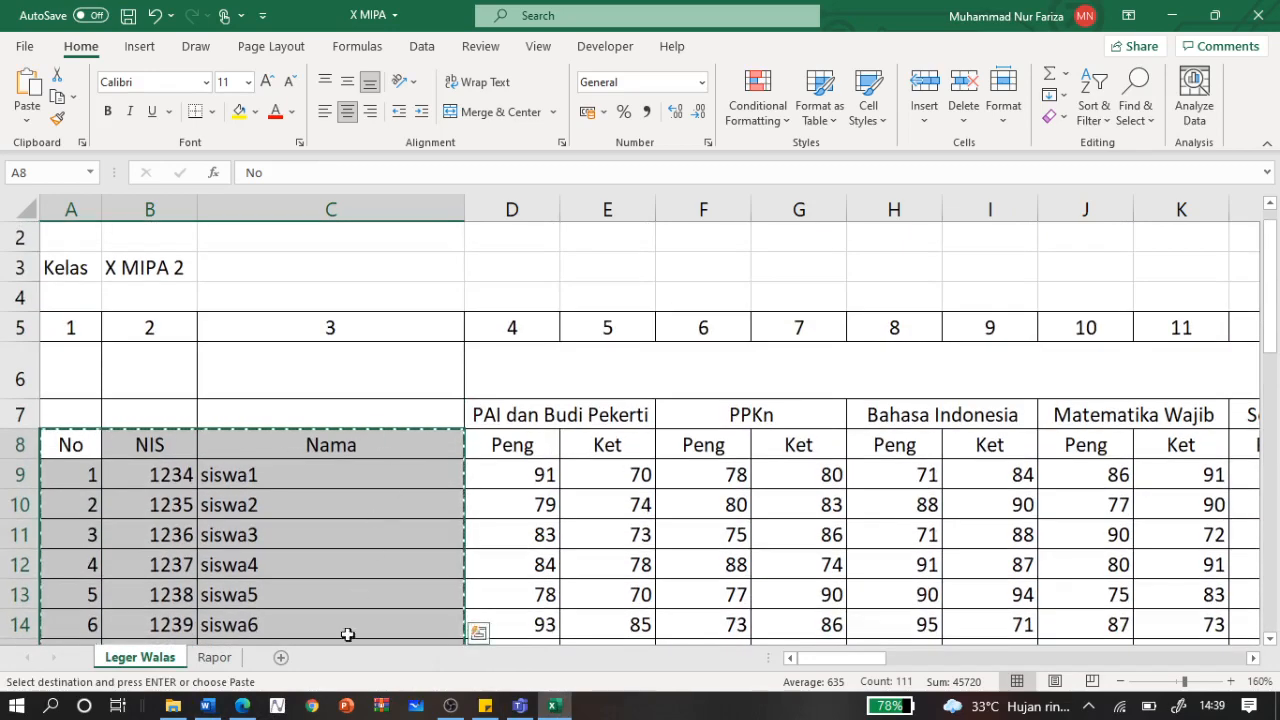
{"action": "scroll", "coordinate": [340, 638], "scroll_direction": "down", "scroll_amount": 7}
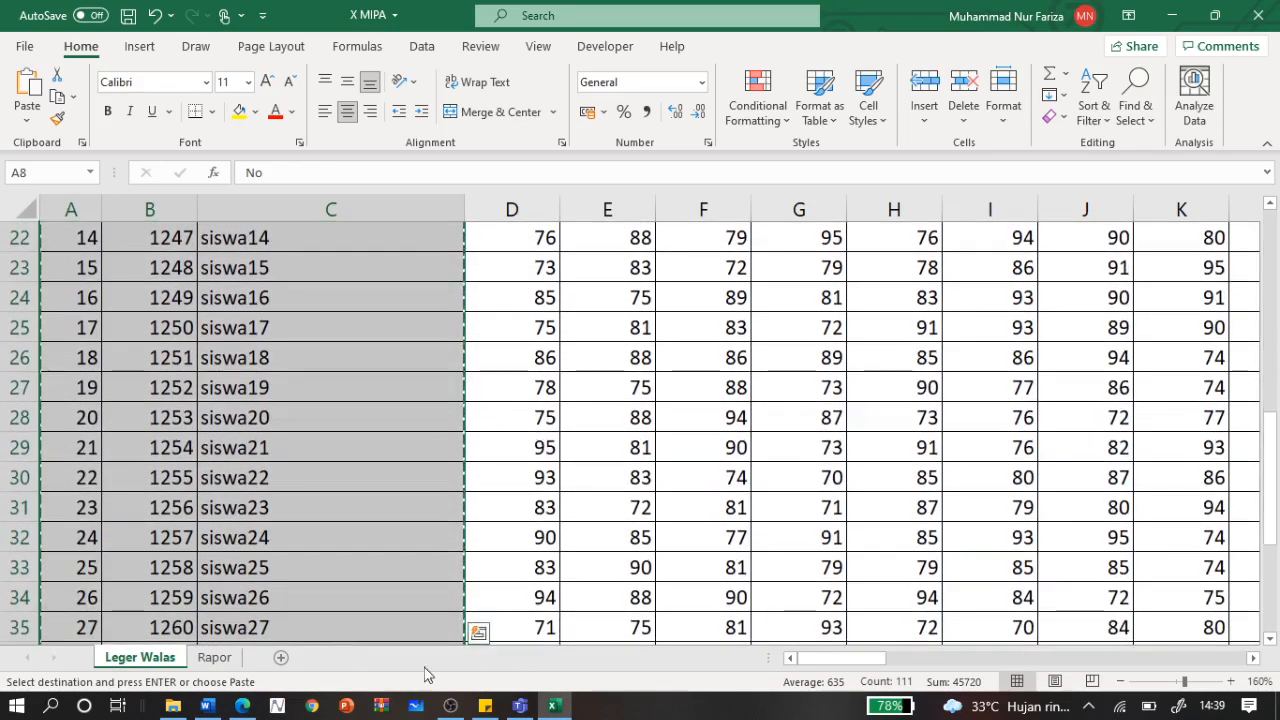
{"action": "left_click", "coordinate": [207, 705]}
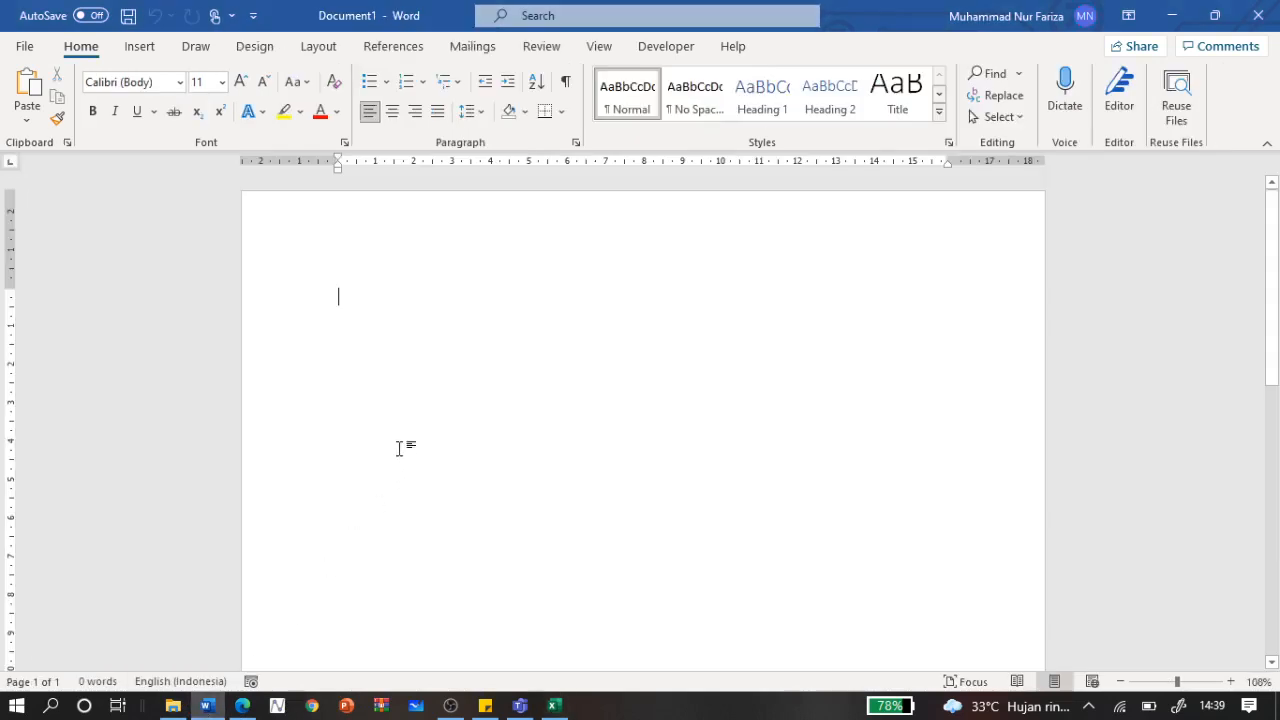
{"action": "key", "text": "ctrl+v"}
{"action": "scroll", "coordinate": [704, 317], "scroll_direction": "up", "scroll_amount": 5}
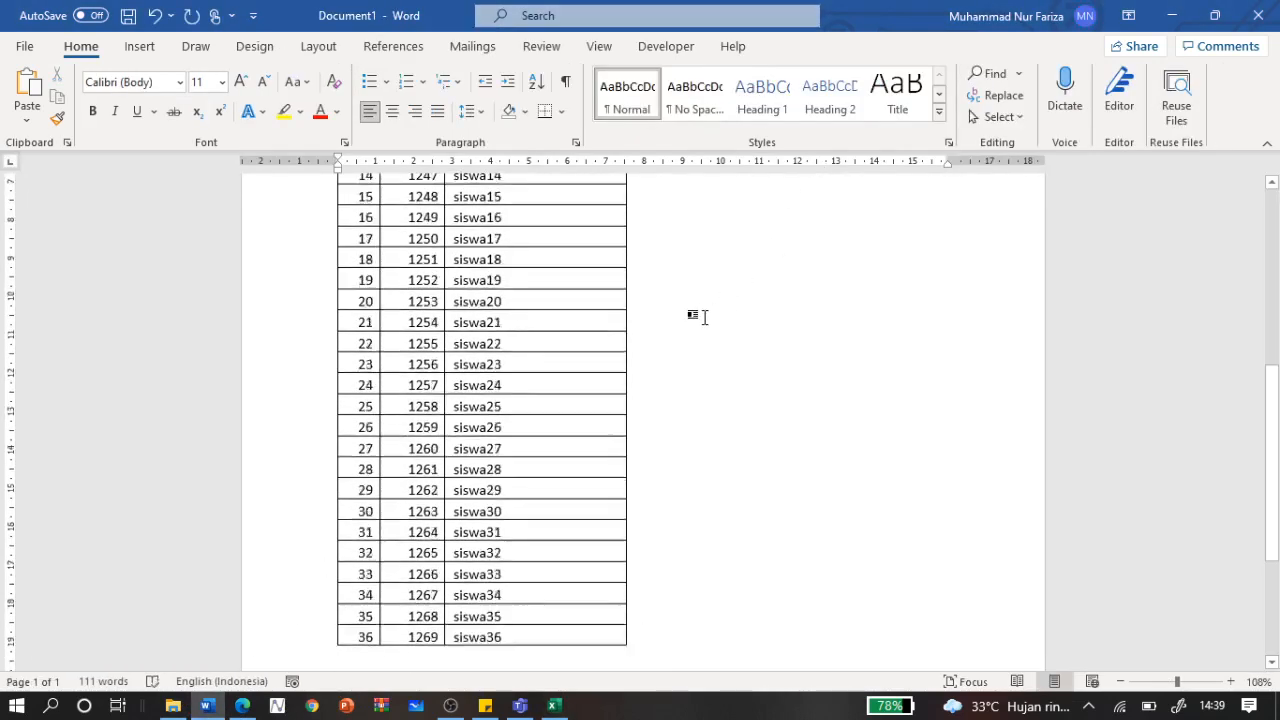
{"action": "scroll", "coordinate": [704, 317], "scroll_direction": "up", "scroll_amount": 11, "text": "ctrl"}
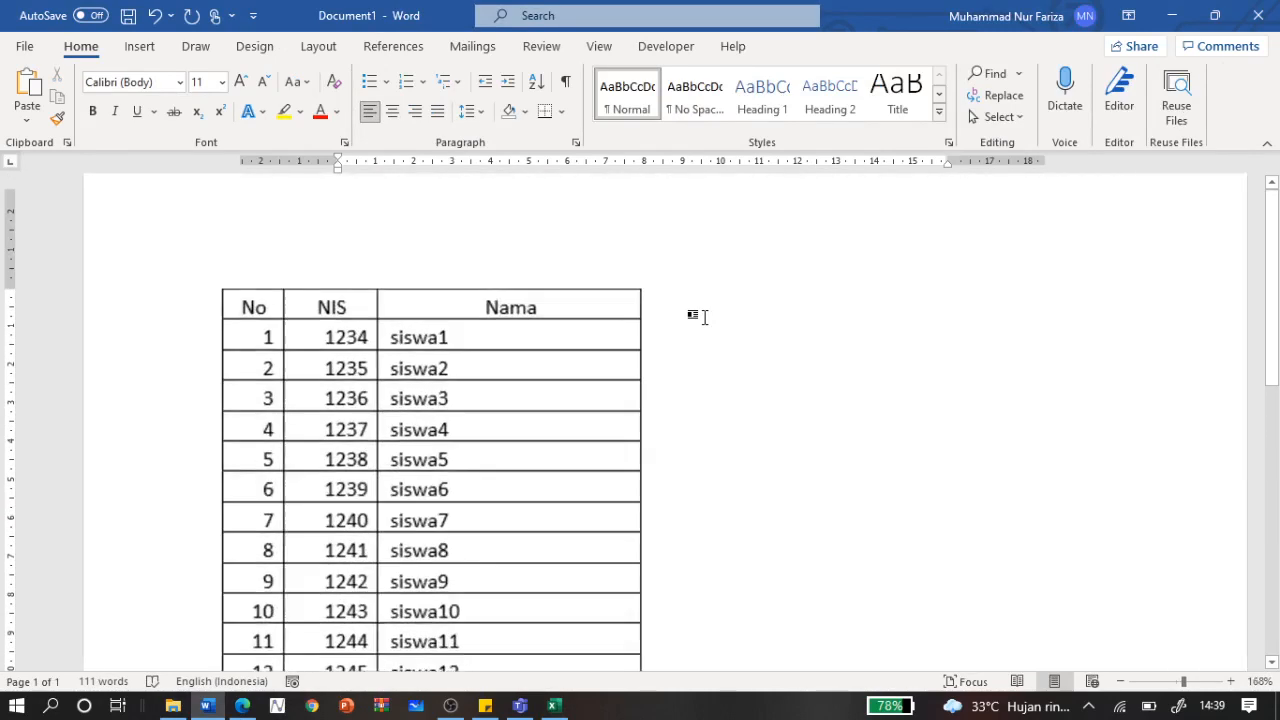
{"action": "scroll", "coordinate": [706, 317], "scroll_direction": "up", "scroll_amount": 1, "text": "ctrl"}
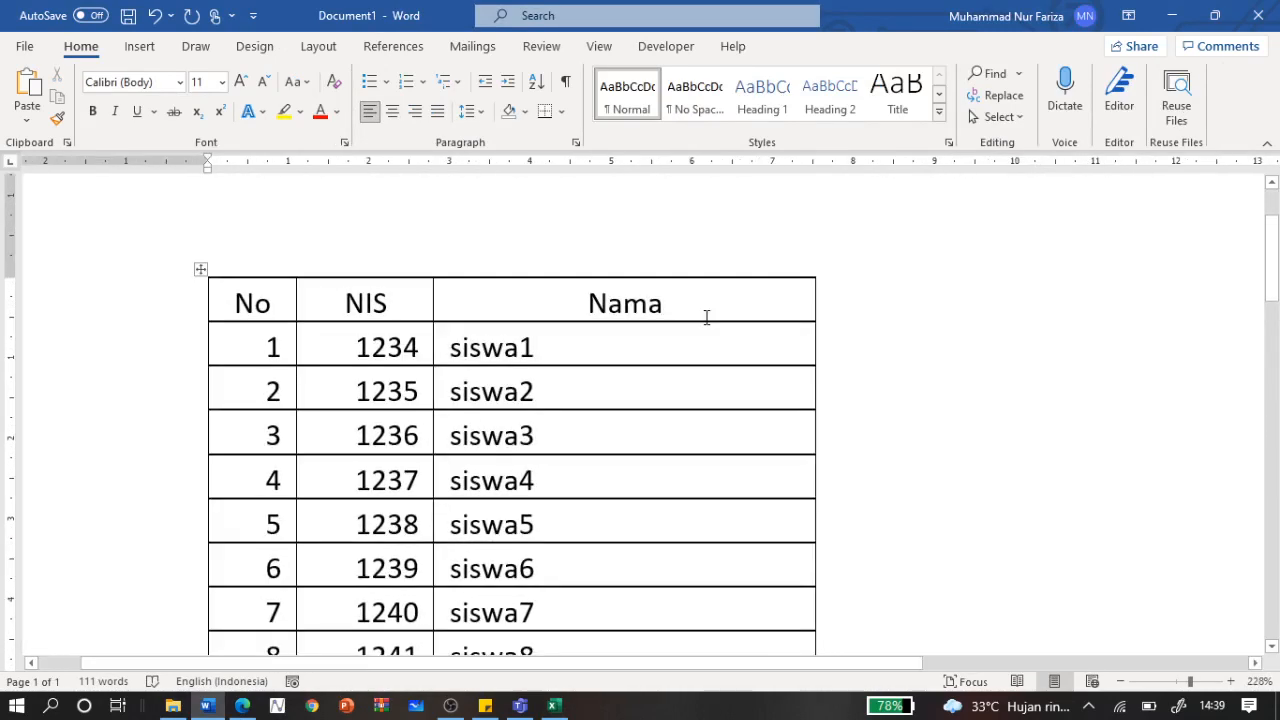
Step: Return to Excel and set the student number in Q10 of the Rapor sheet to 1
{"action": "left_click", "coordinate": [566, 710]}
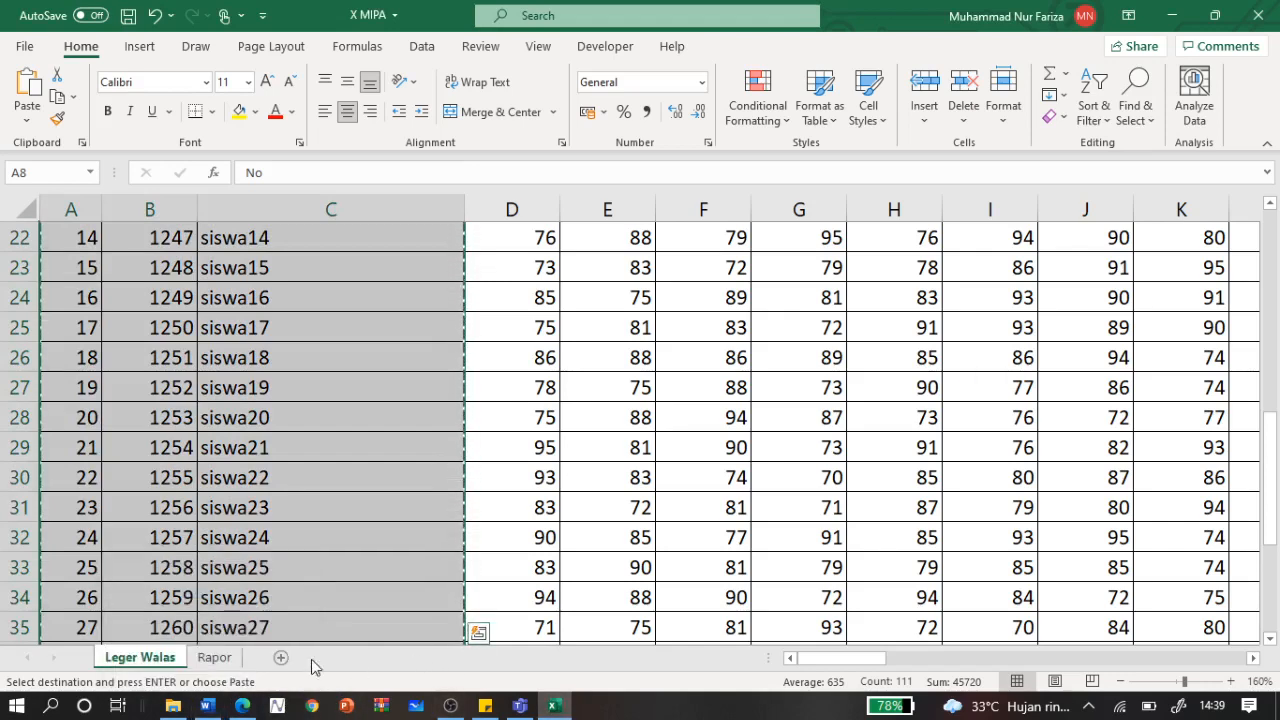
{"action": "left_click", "coordinate": [214, 657]}
{"action": "scroll", "coordinate": [441, 467], "scroll_direction": "up", "scroll_amount": 1}
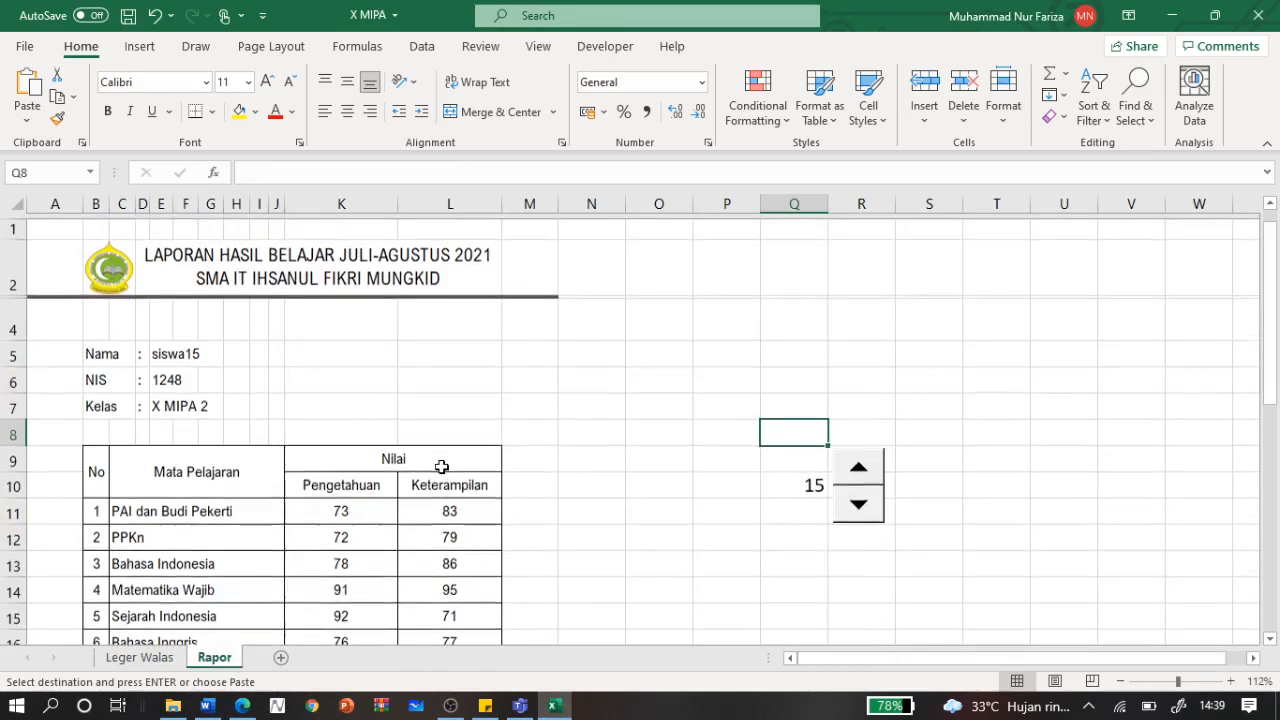
{"action": "left_click", "coordinate": [812, 480]}
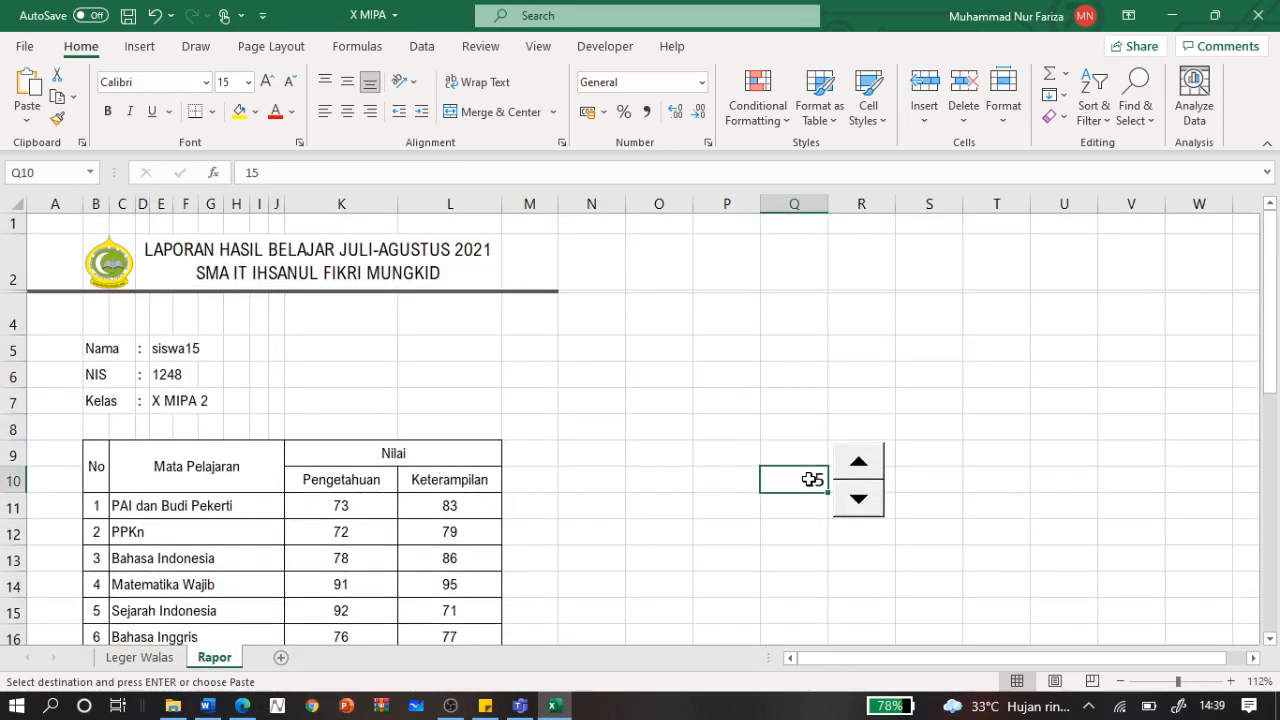
{"action": "type", "text": "1"}
{"action": "key", "text": "Return"}
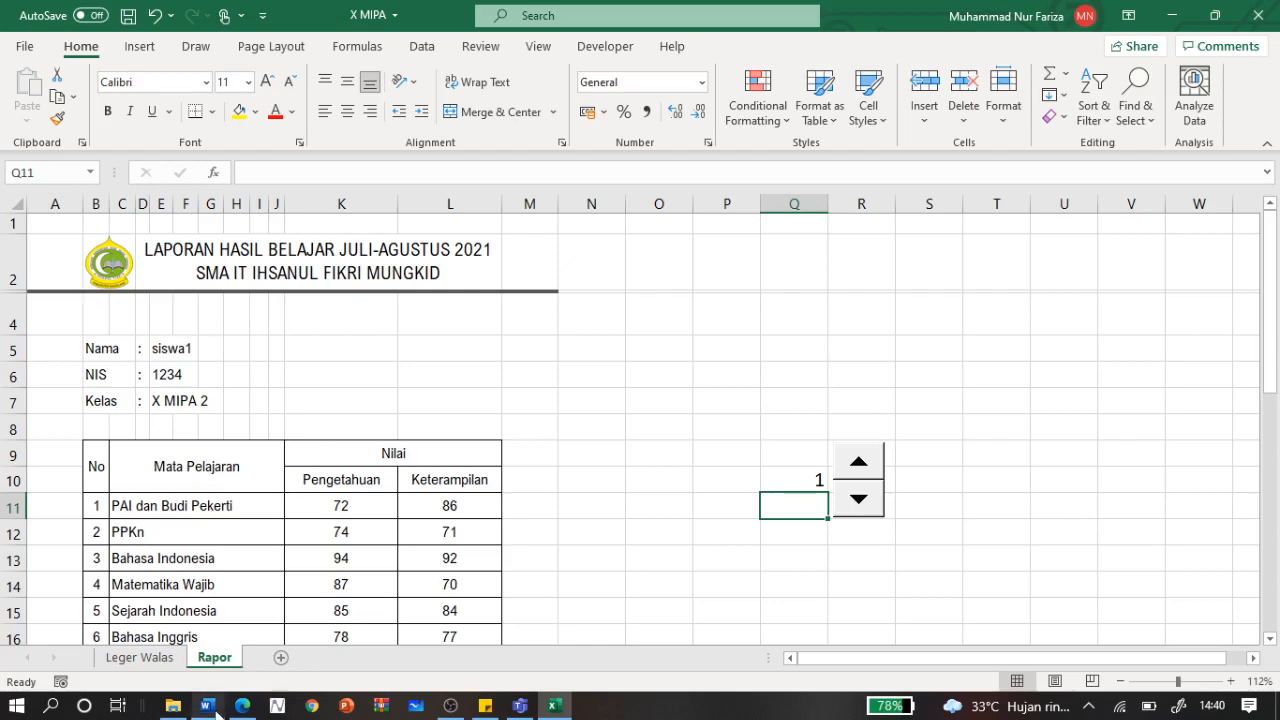
{"action": "mouse_move", "coordinate": [218, 710]}
{"action": "mouse_move", "coordinate": [208, 673]}
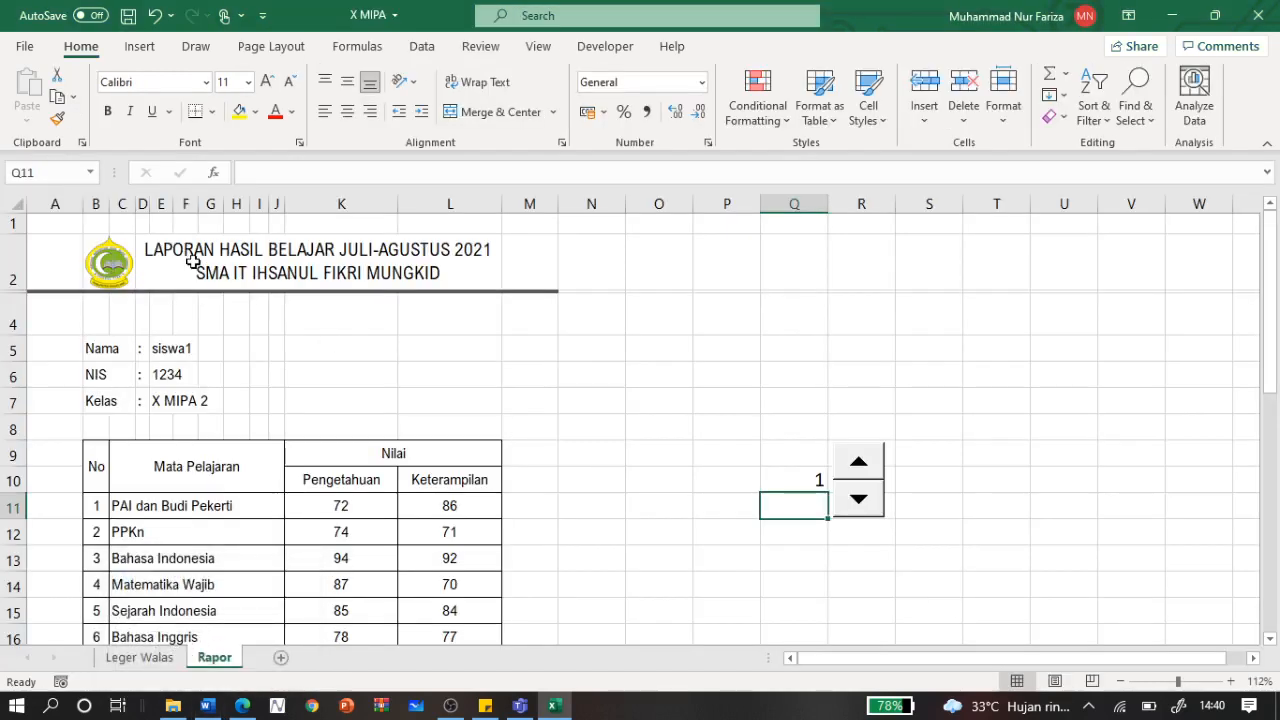
Step: Set the Rapor sheet's print area to A1:M40, covering the whole report card through the Wali Kelas signature
{"action": "left_click", "coordinate": [62, 226]}
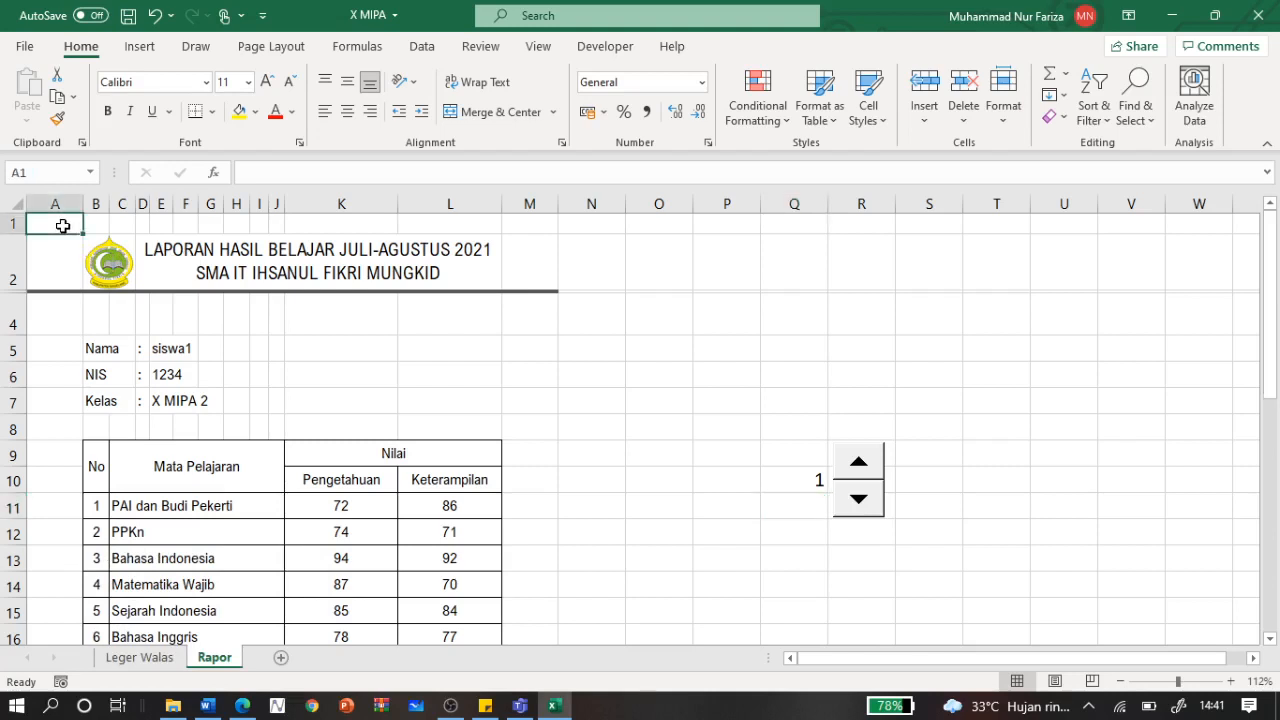
{"action": "key", "text": "shift+Right"}
{"action": "key", "text": "shift+Right"}
{"action": "key", "text": "shift+Right"}
{"action": "key", "text": "shift+Right"}
{"action": "key", "text": "shift+Right"}
{"action": "key", "text": "shift+Right"}
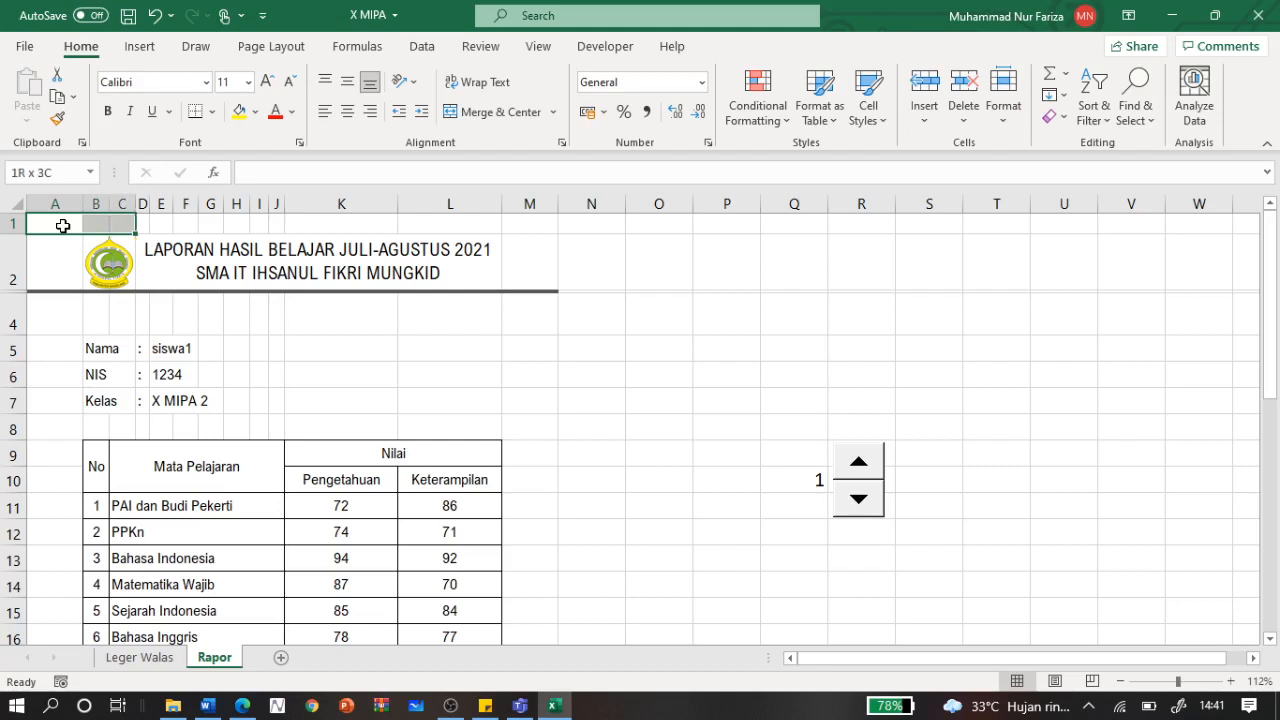
{"action": "key", "text": "shift+Right"}
{"action": "key", "text": "shift+Right"}
{"action": "key", "text": "shift+Right"}
{"action": "key", "text": "shift+Right"}
{"action": "key", "text": "shift+Right"}
{"action": "key", "text": "shift+Right"}
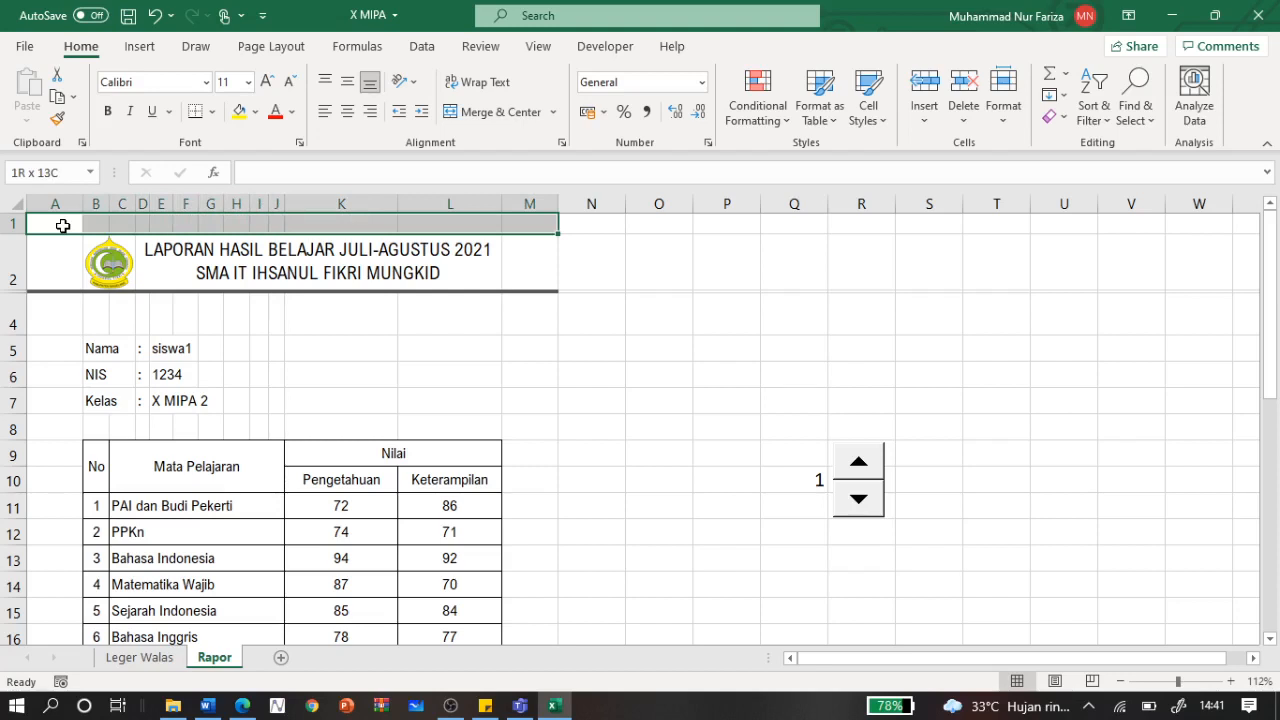
{"action": "key", "text": "shift+Down"}
{"action": "key", "text": "shift+Down"}
{"action": "key", "text": "shift+Down"}
{"action": "key", "text": "shift+Down"}
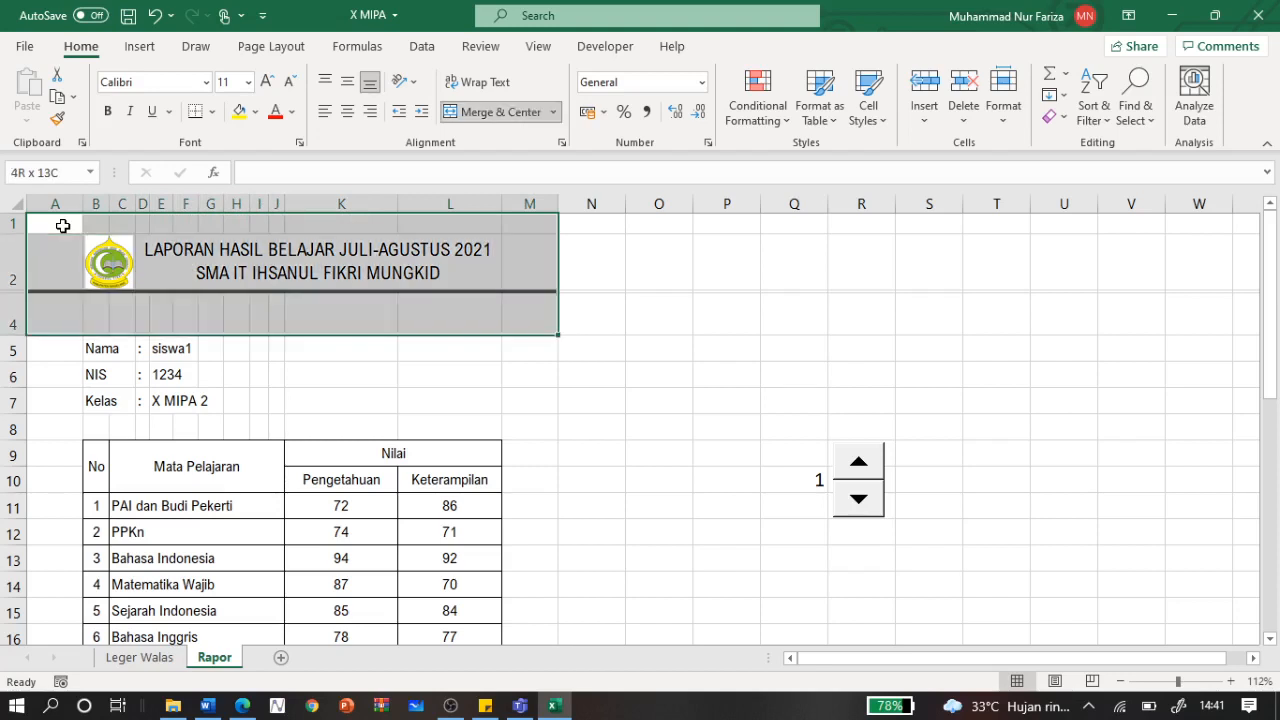
{"action": "key", "text": "shift+Down"}
{"action": "key", "text": "shift+Down"}
{"action": "key", "text": "shift+Down"}
{"action": "key", "text": "shift+Down"}
{"action": "key", "text": "shift+Down"}
{"action": "key", "text": "shift+Down"}
{"action": "key", "text": "shift+Down"}
{"action": "key", "text": "shift+Down"}
{"action": "key", "text": "shift+Down"}
{"action": "key", "text": "shift+Down"}
{"action": "key", "text": "shift+Down"}
{"action": "key", "text": "shift+Down"}
{"action": "key", "text": "shift+Down"}
{"action": "key", "text": "shift+Down"}
{"action": "key", "text": "shift+Down"}
{"action": "key", "text": "shift+Down"}
{"action": "key", "text": "shift+Down"}
{"action": "key", "text": "shift+Down"}
{"action": "key", "text": "shift+Down"}
{"action": "key", "text": "shift+Down"}
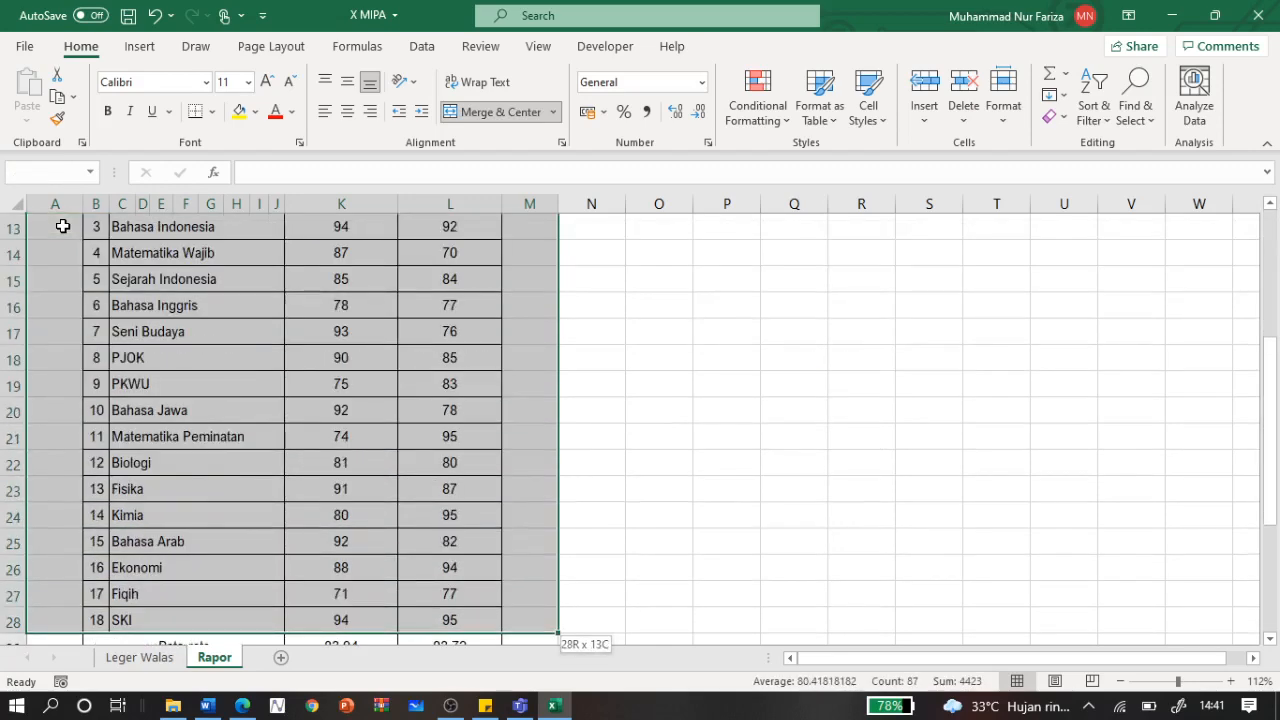
{"action": "key", "text": "shift+Down"}
{"action": "key", "text": "shift+Down"}
{"action": "key", "text": "shift+Down"}
{"action": "key", "text": "shift+Down"}
{"action": "key", "text": "shift+Down"}
{"action": "key", "text": "shift+Down"}
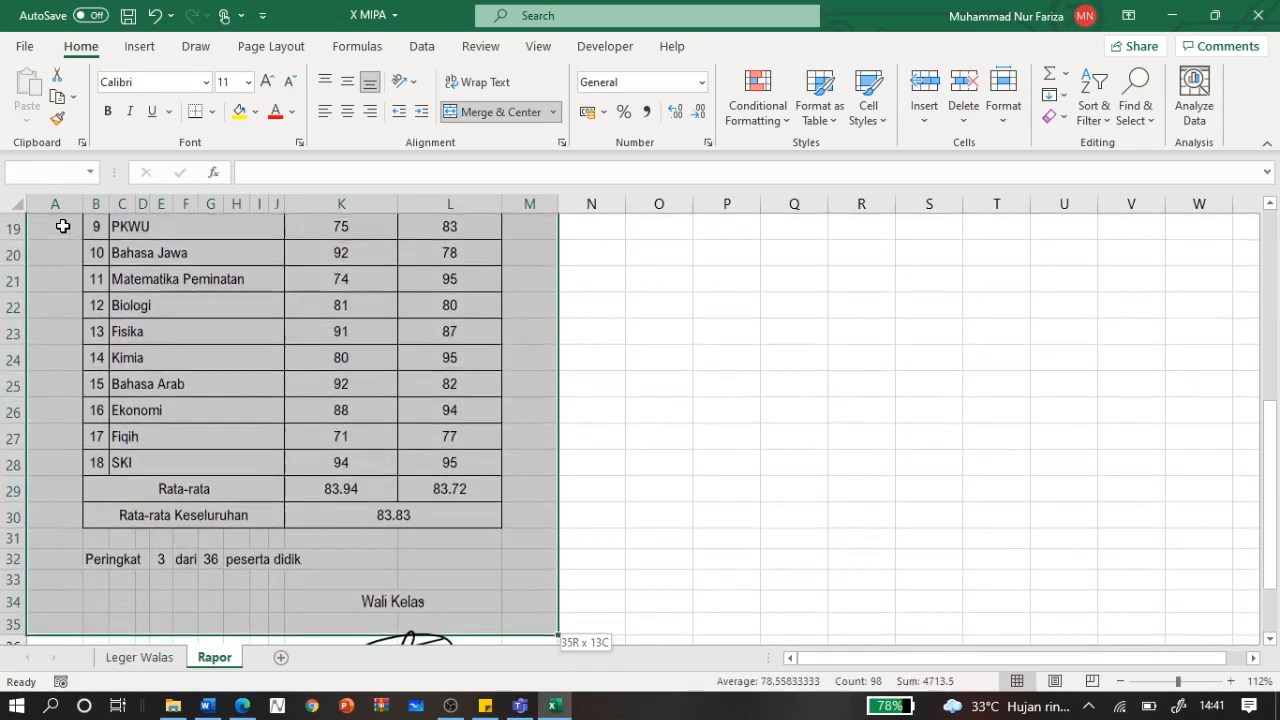
{"action": "key", "text": "shift+Down"}
{"action": "key", "text": "shift+Down"}
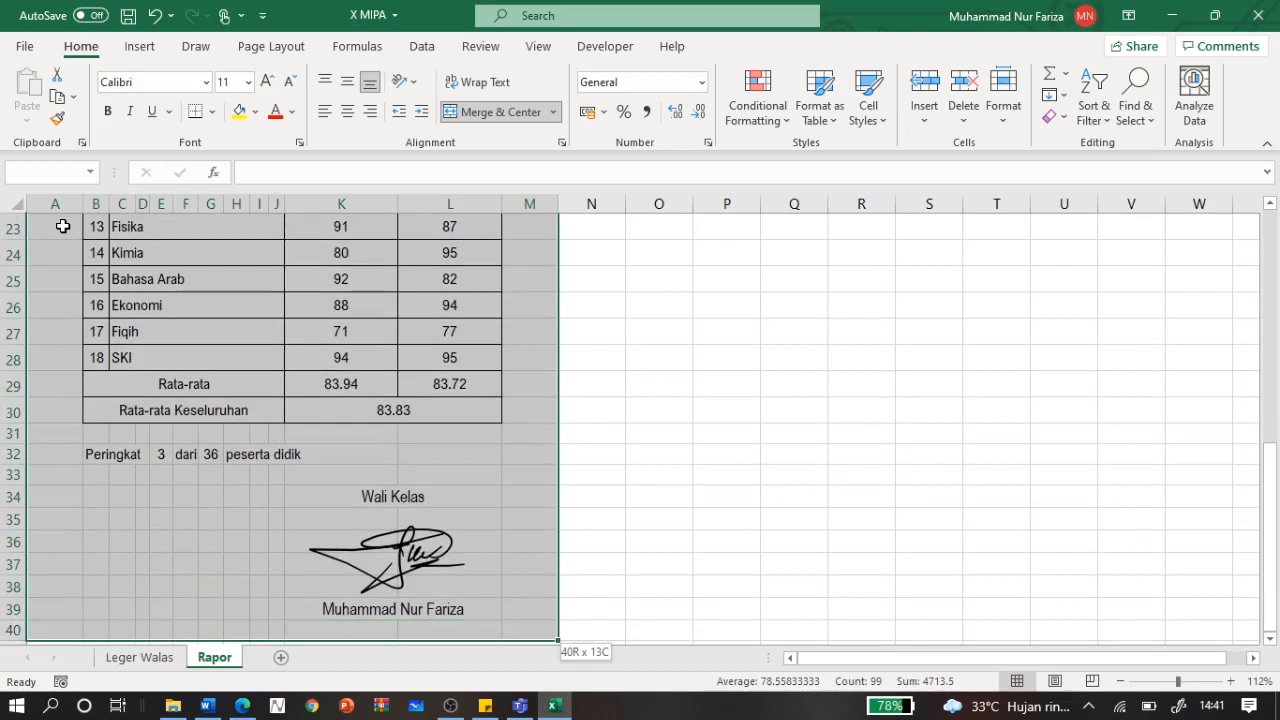
{"action": "key", "text": "shift+Down"}
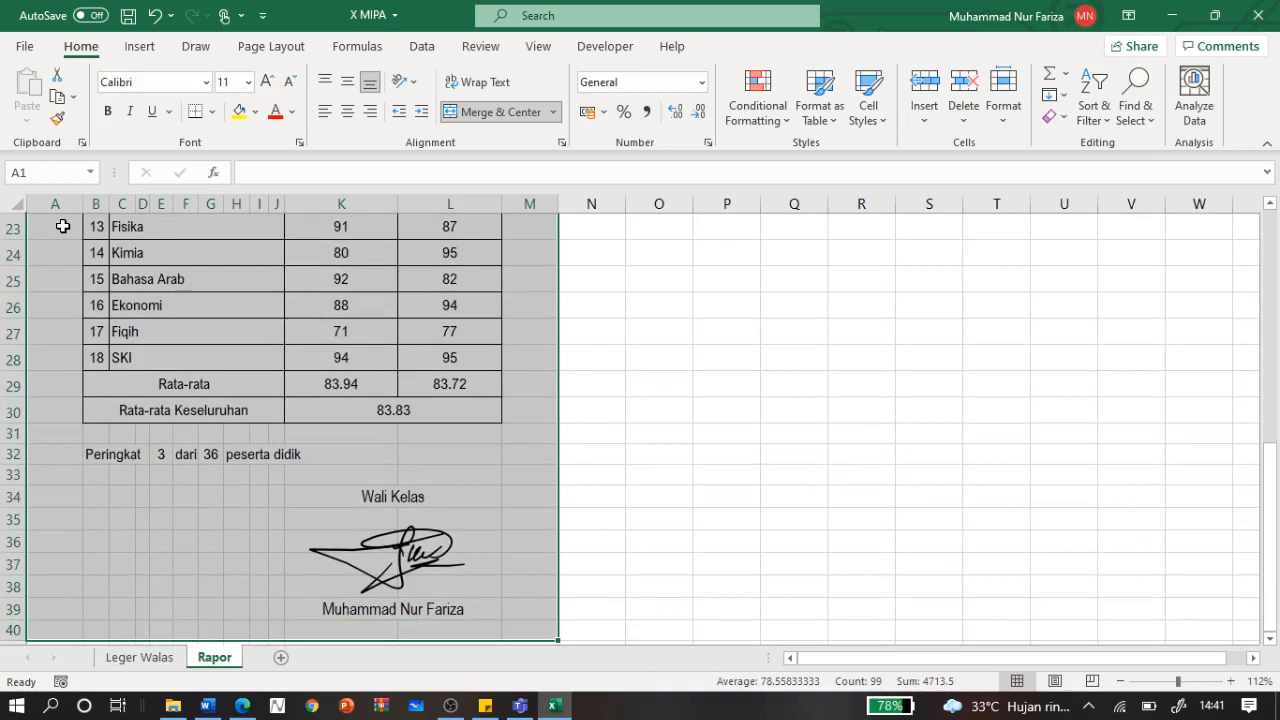
{"action": "scroll", "coordinate": [557, 340], "scroll_direction": "up", "scroll_amount": 6}
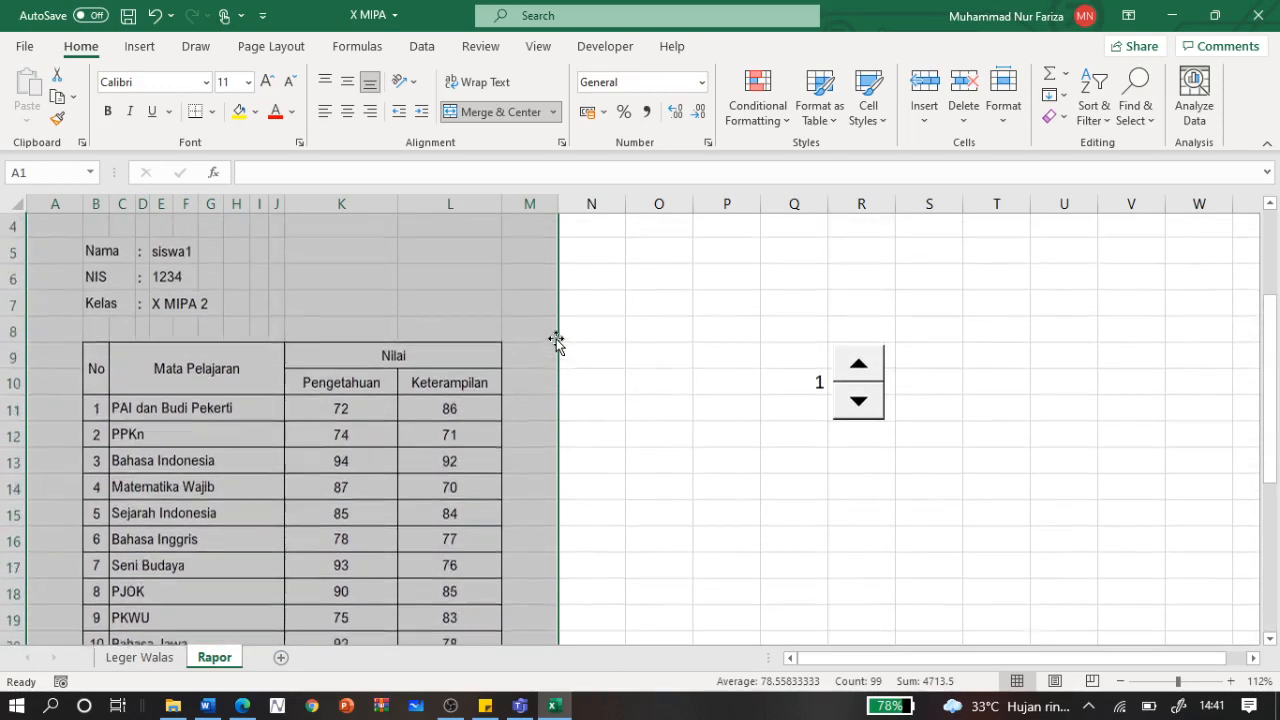
{"action": "scroll", "coordinate": [557, 340], "scroll_direction": "up", "scroll_amount": 2}
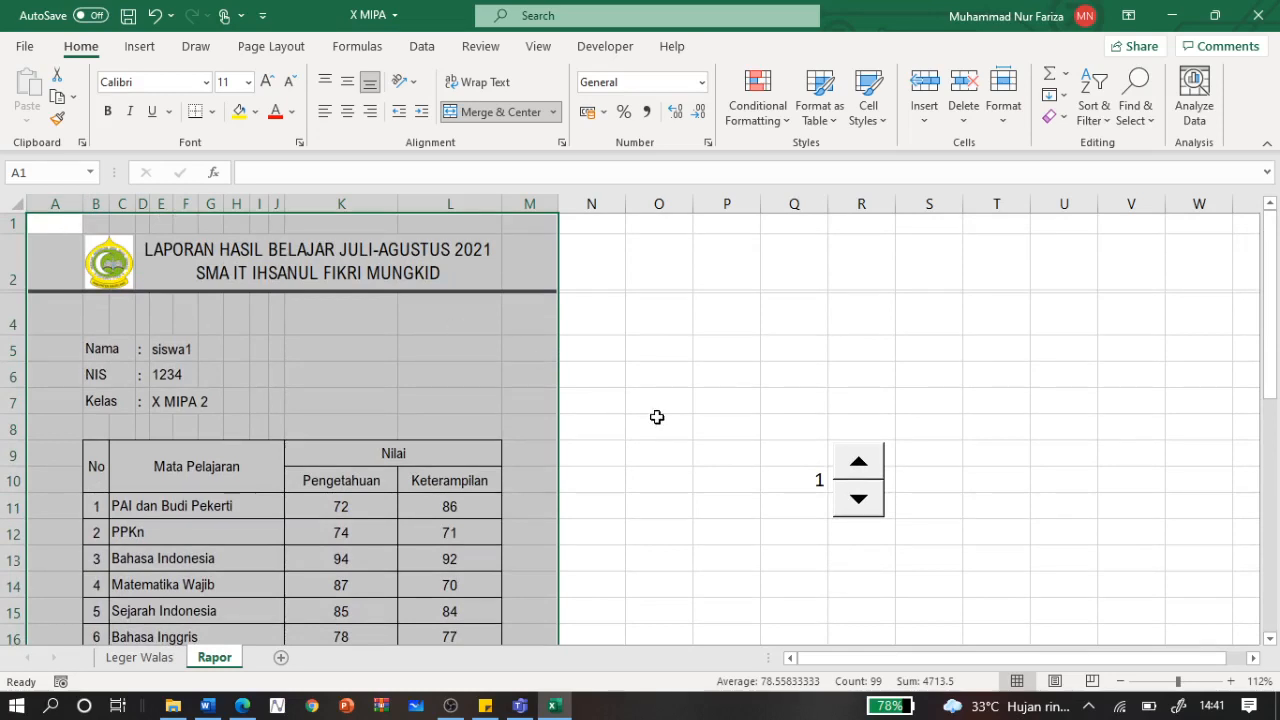
{"action": "left_click", "coordinate": [272, 47]}
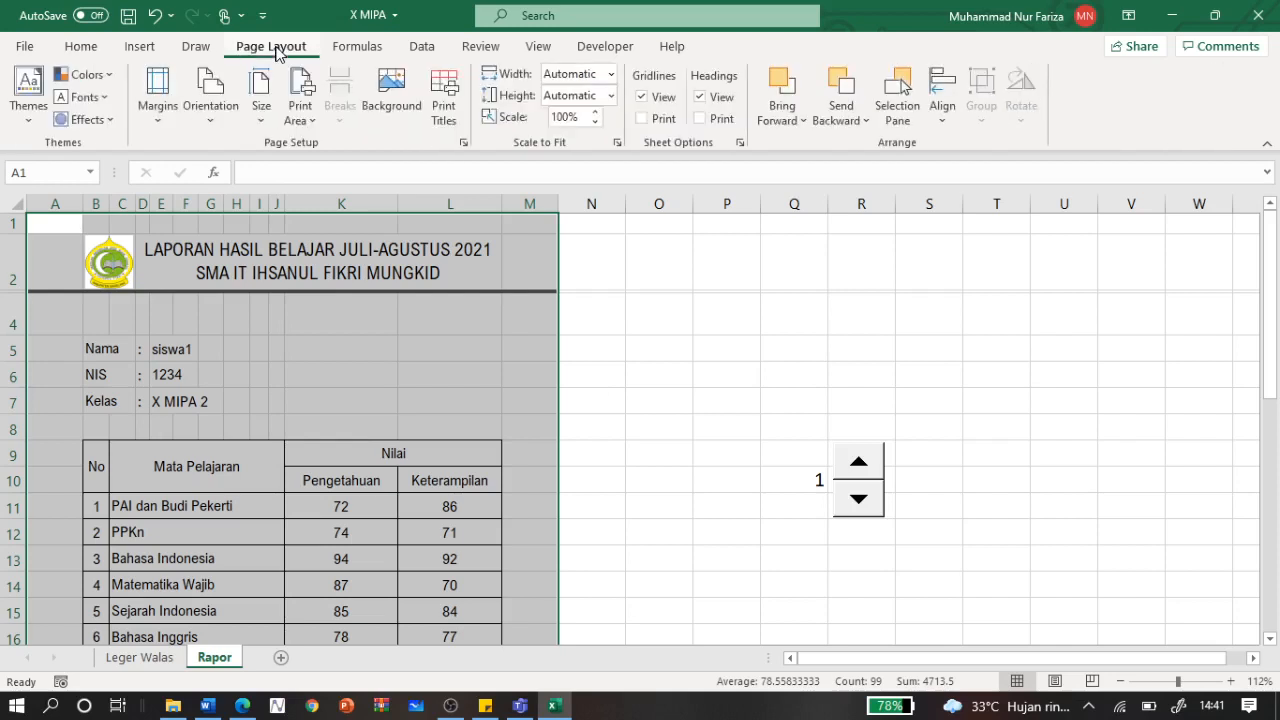
{"action": "left_click", "coordinate": [313, 122]}
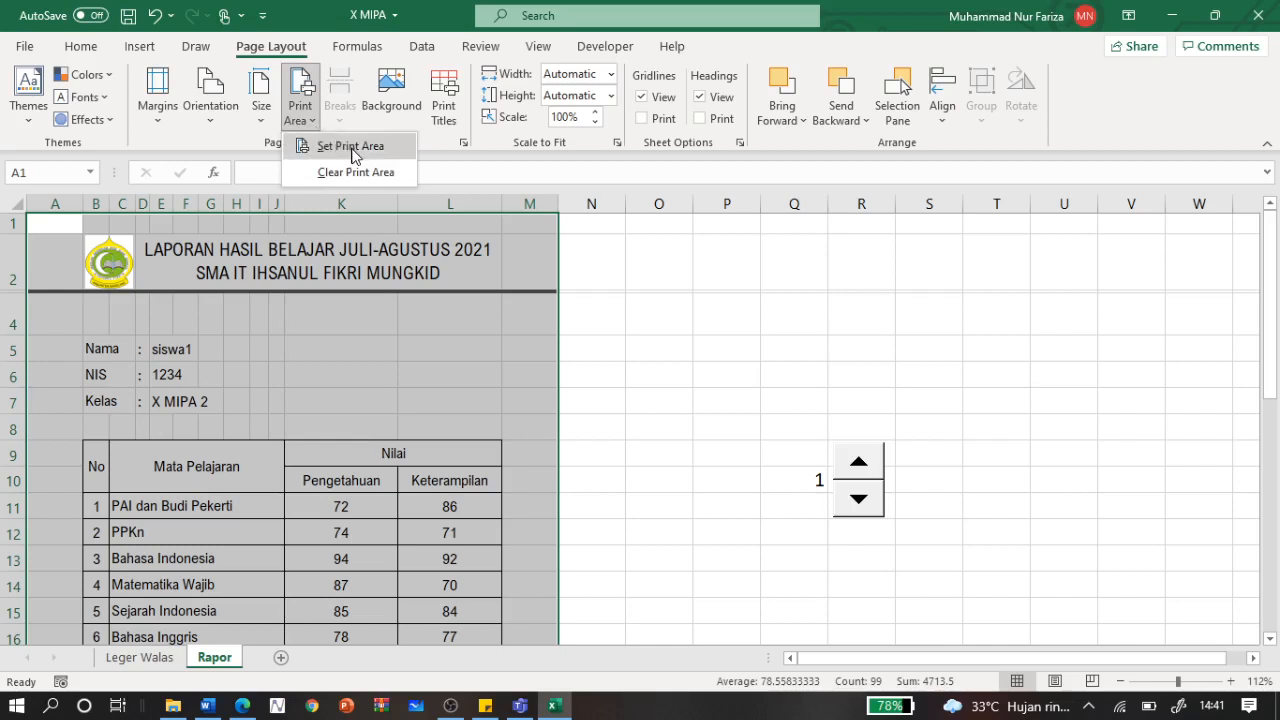
{"action": "left_click", "coordinate": [351, 148]}
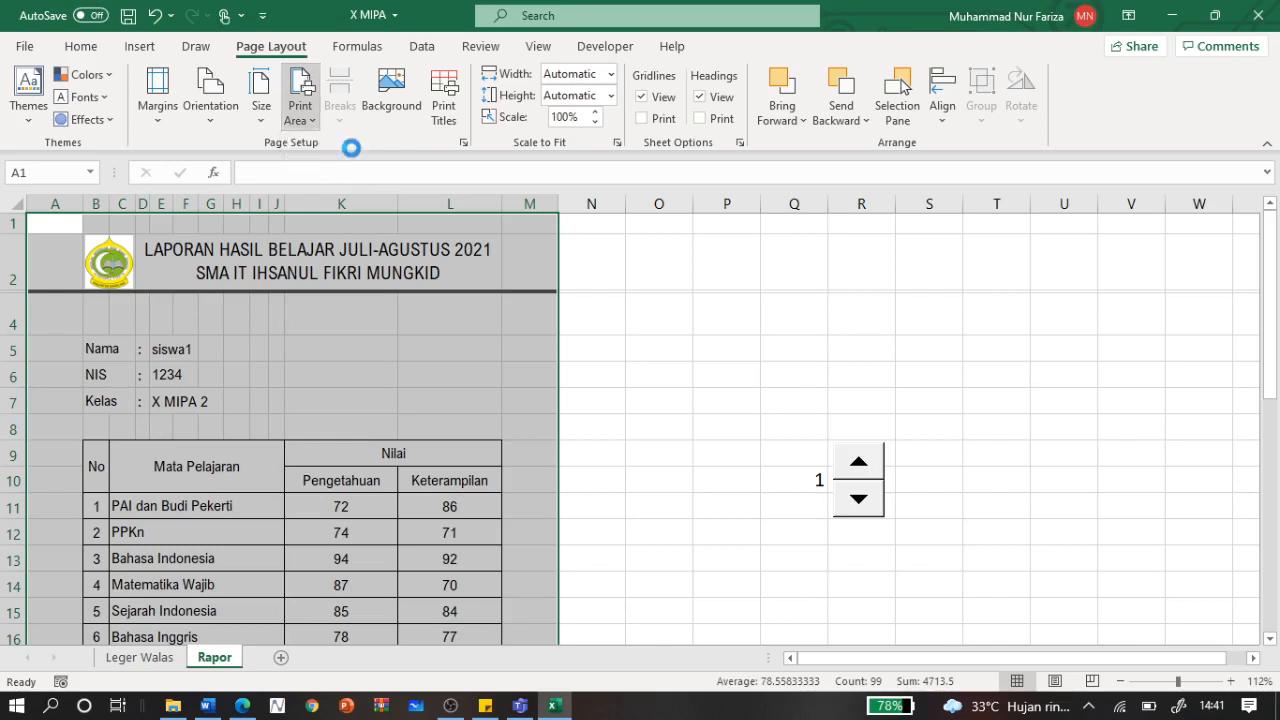
{"action": "left_click", "coordinate": [614, 403]}
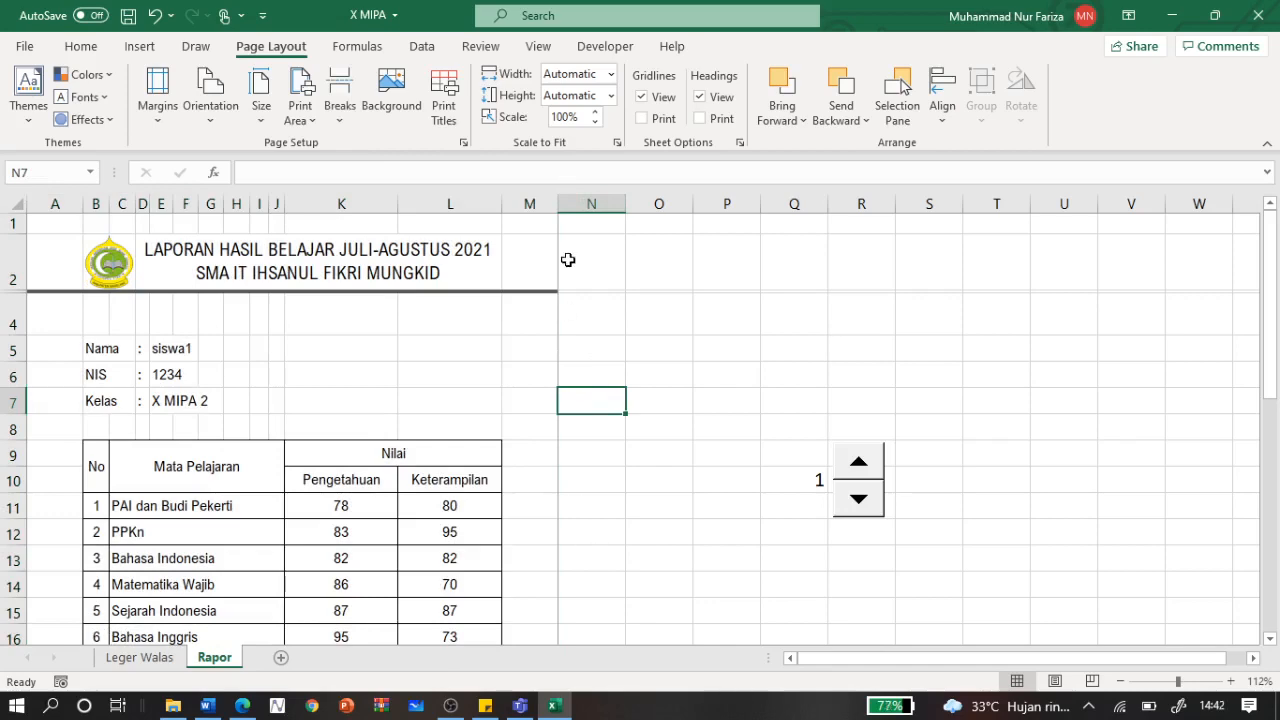
Step: Examine the print area boundary on the Rapor sheet, from the report header down to the Wali Kelas signature
{"action": "scroll", "coordinate": [562, 348], "scroll_direction": "up", "scroll_amount": 9}
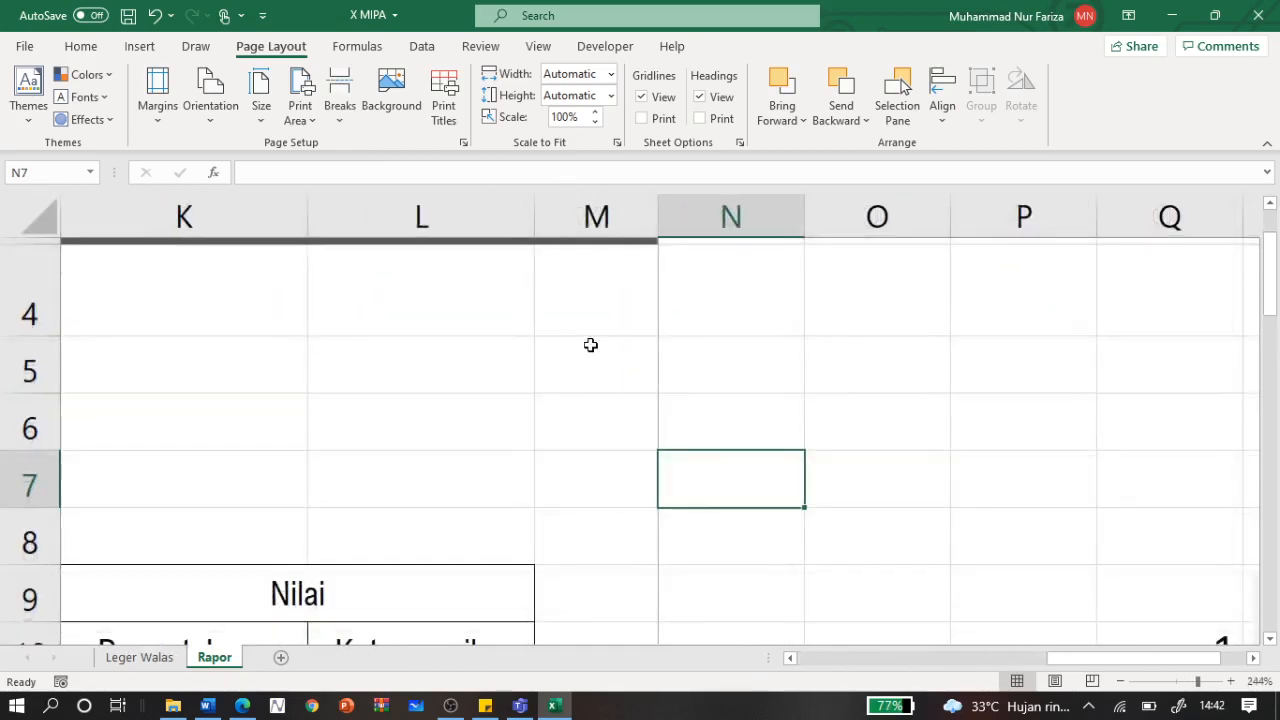
{"action": "scroll", "coordinate": [713, 425], "scroll_direction": "down", "scroll_amount": 5}
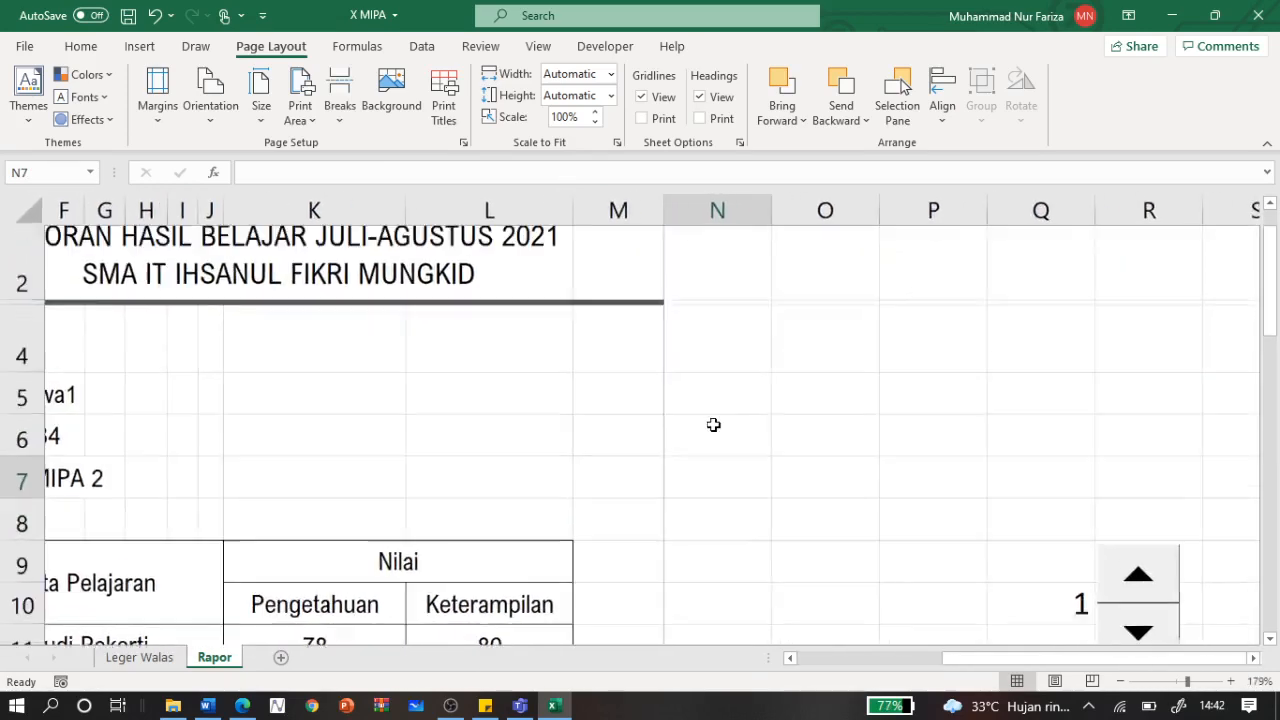
{"action": "scroll", "coordinate": [713, 425], "scroll_direction": "down", "scroll_amount": 3}
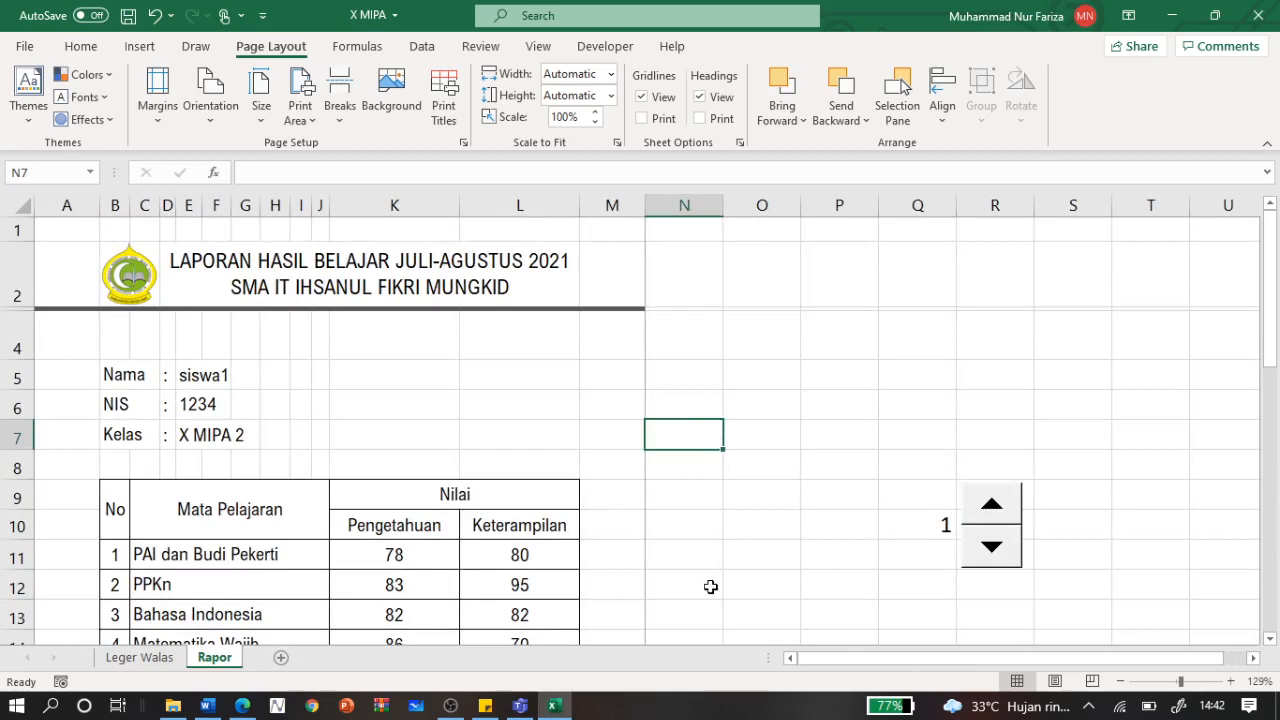
{"action": "scroll", "coordinate": [710, 587], "scroll_direction": "down", "scroll_amount": 4}
{"action": "scroll", "coordinate": [710, 587], "scroll_direction": "down", "scroll_amount": 8}
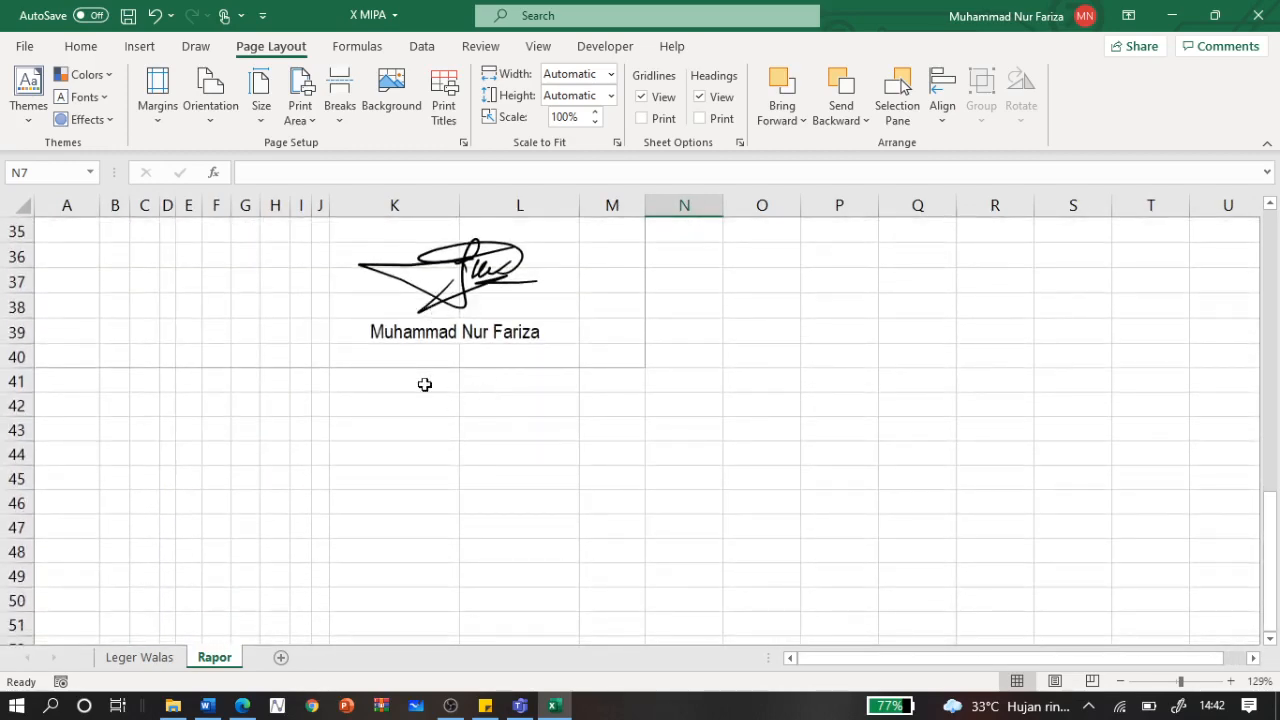
{"action": "scroll", "coordinate": [640, 394], "scroll_direction": "up", "scroll_amount": 10}
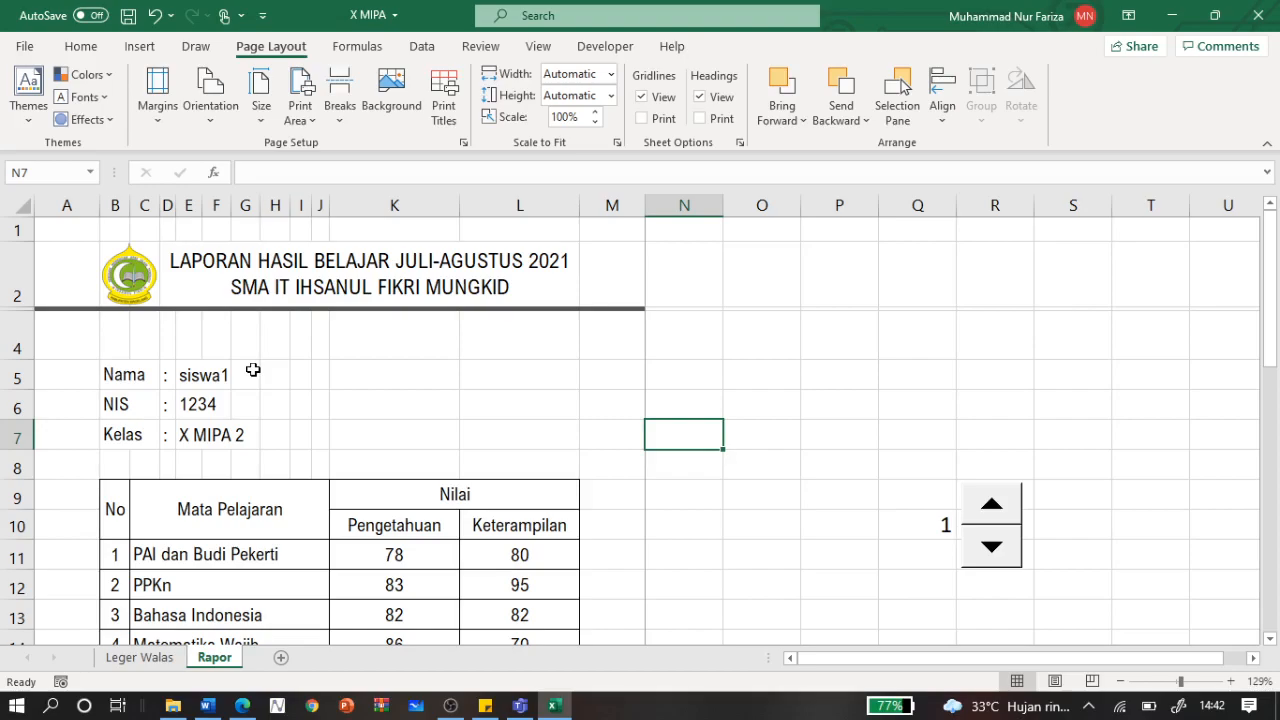
Step: Set the printer to Microsoft Print to PDF with Print Selection, and return to the Rapor sheet
{"action": "key", "text": "ctrl+p"}
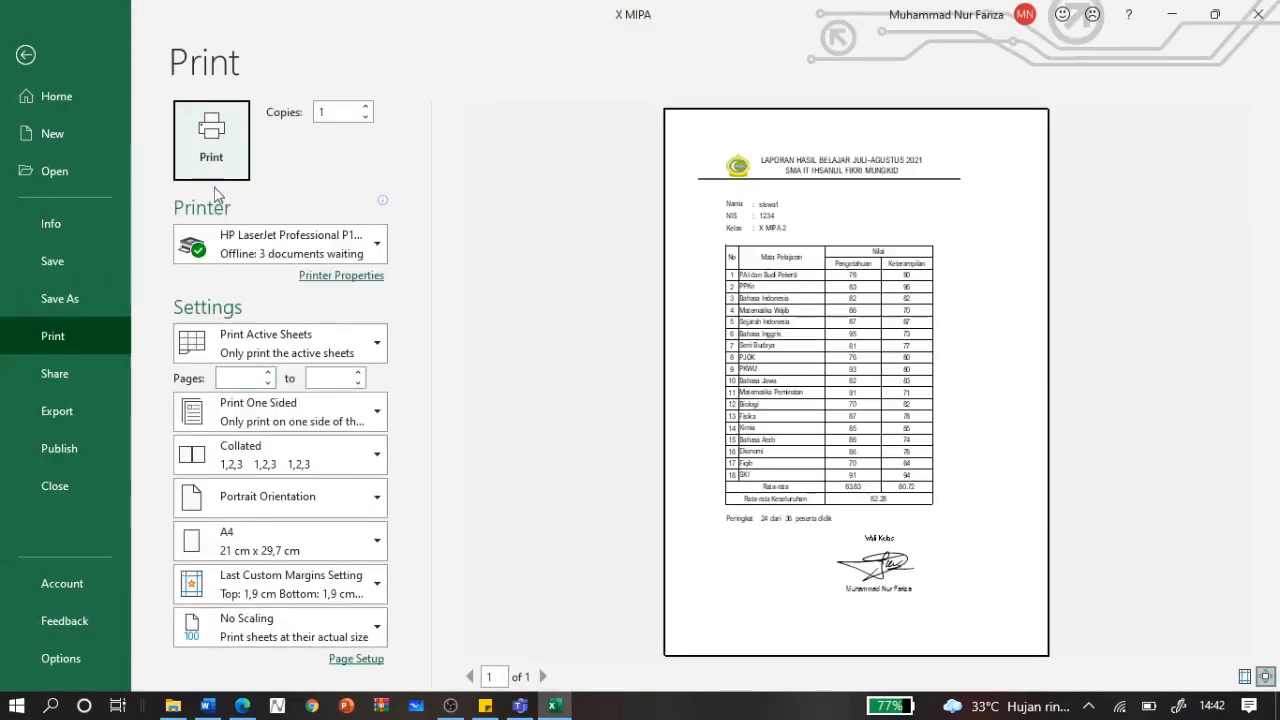
{"action": "left_click", "coordinate": [370, 256]}
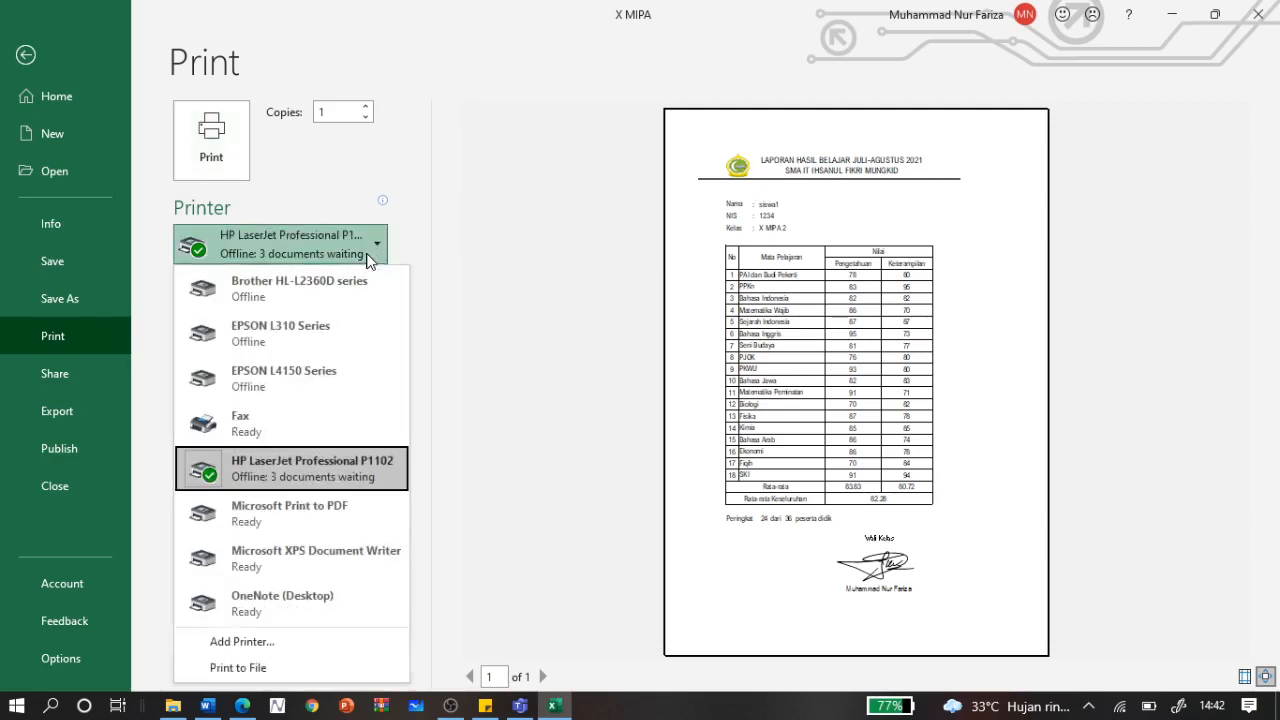
{"action": "left_click", "coordinate": [342, 517]}
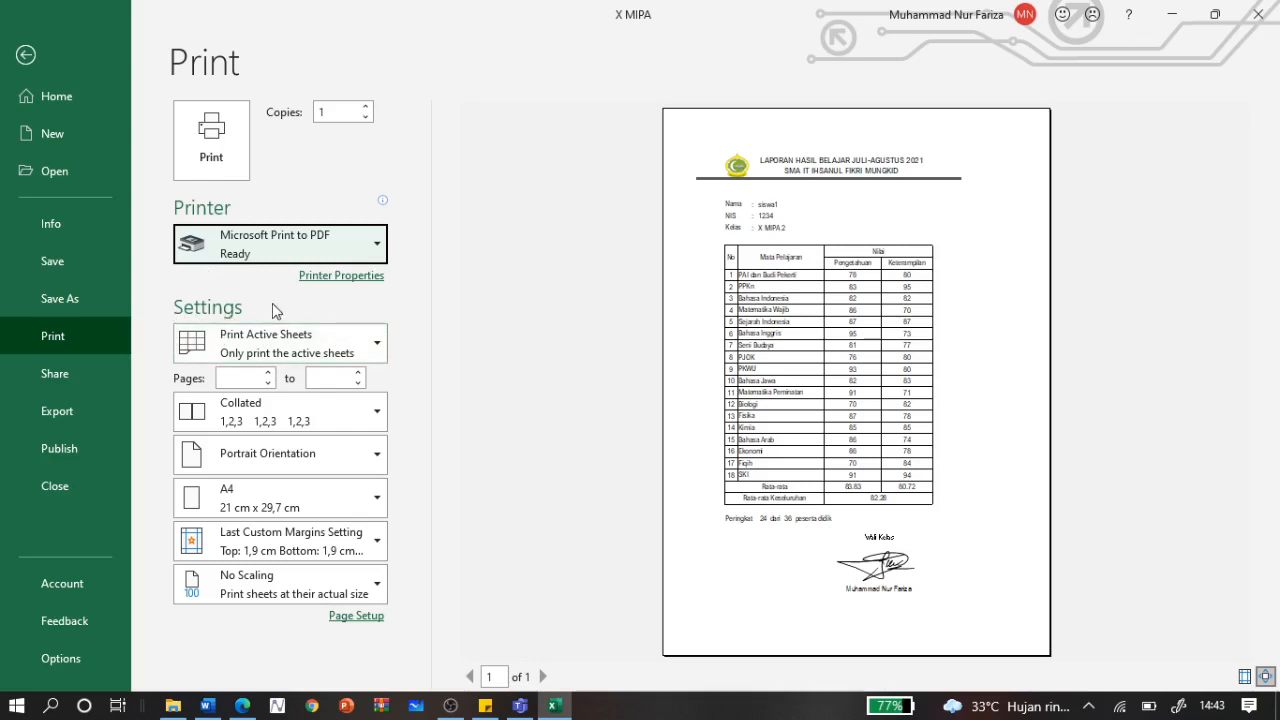
{"action": "left_click", "coordinate": [316, 355]}
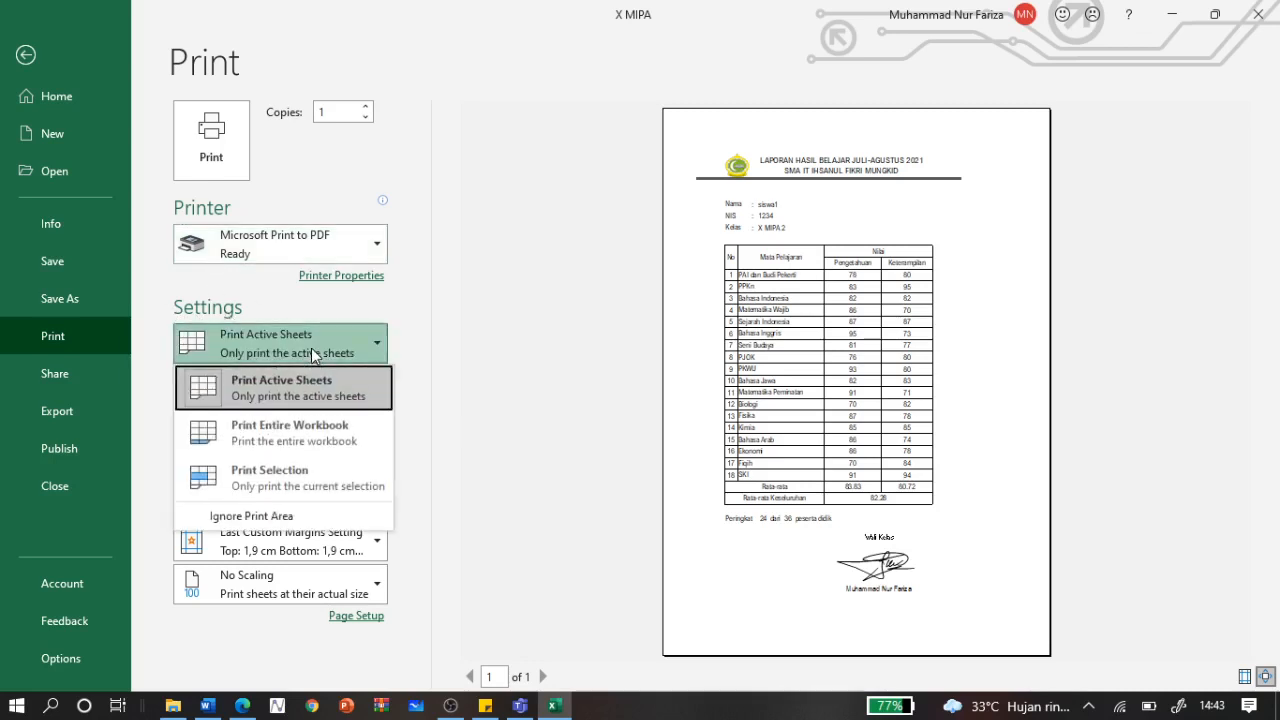
{"action": "left_click", "coordinate": [332, 480]}
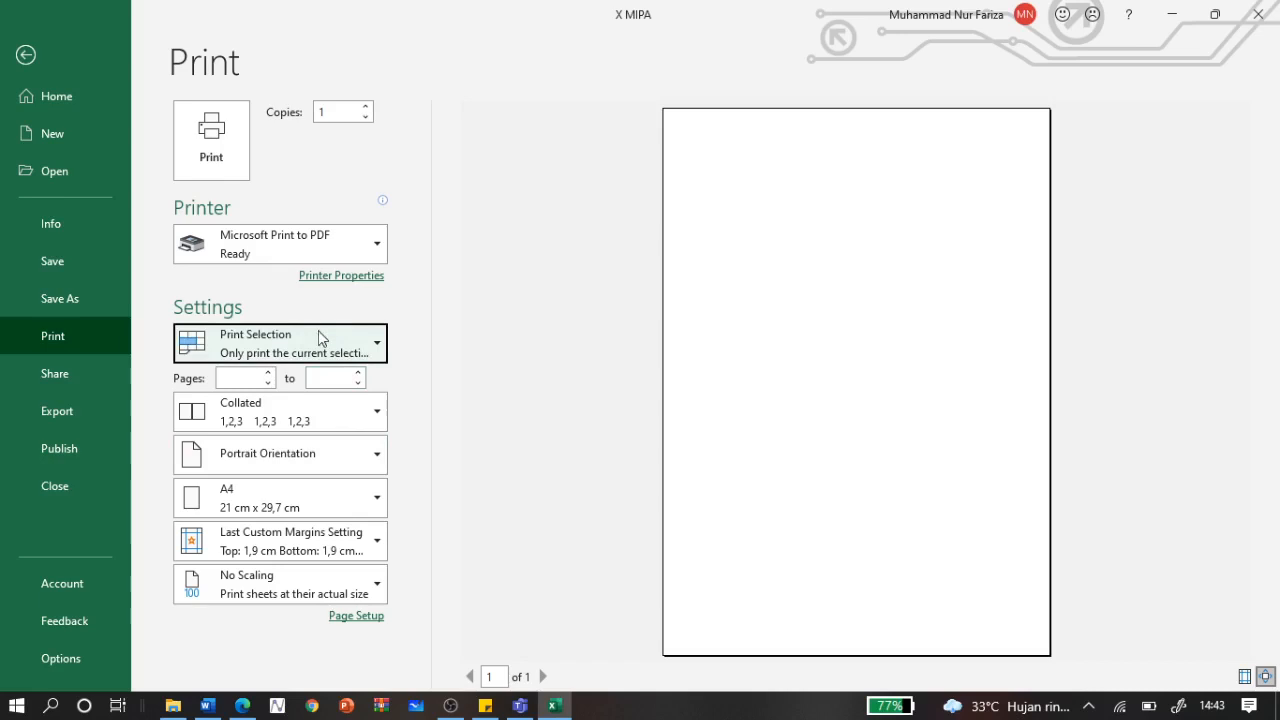
{"action": "left_click", "coordinate": [27, 57]}
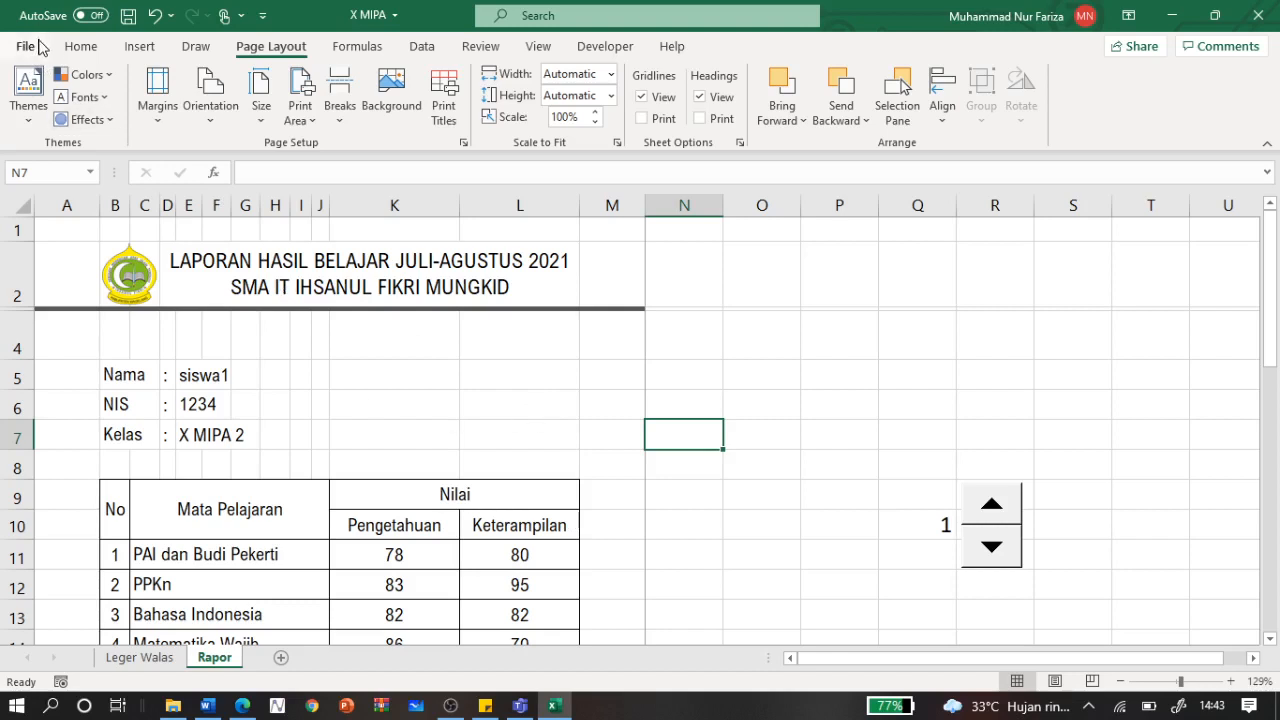
Step: Select the whole report card, A1:M40, on the Rapor sheet and set it as the print area again
{"action": "left_click", "coordinate": [76, 231]}
{"action": "key", "text": "shift+Right"}
{"action": "key", "text": "shift+Right"}
{"action": "key", "text": "shift+Right"}
{"action": "key", "text": "shift+Right"}
{"action": "key", "text": "shift+Right"}
{"action": "key", "text": "shift+Right"}
{"action": "key", "text": "shift+Right"}
{"action": "key", "text": "shift+Right"}
{"action": "key", "text": "shift+Right"}
{"action": "key", "text": "shift+Right"}
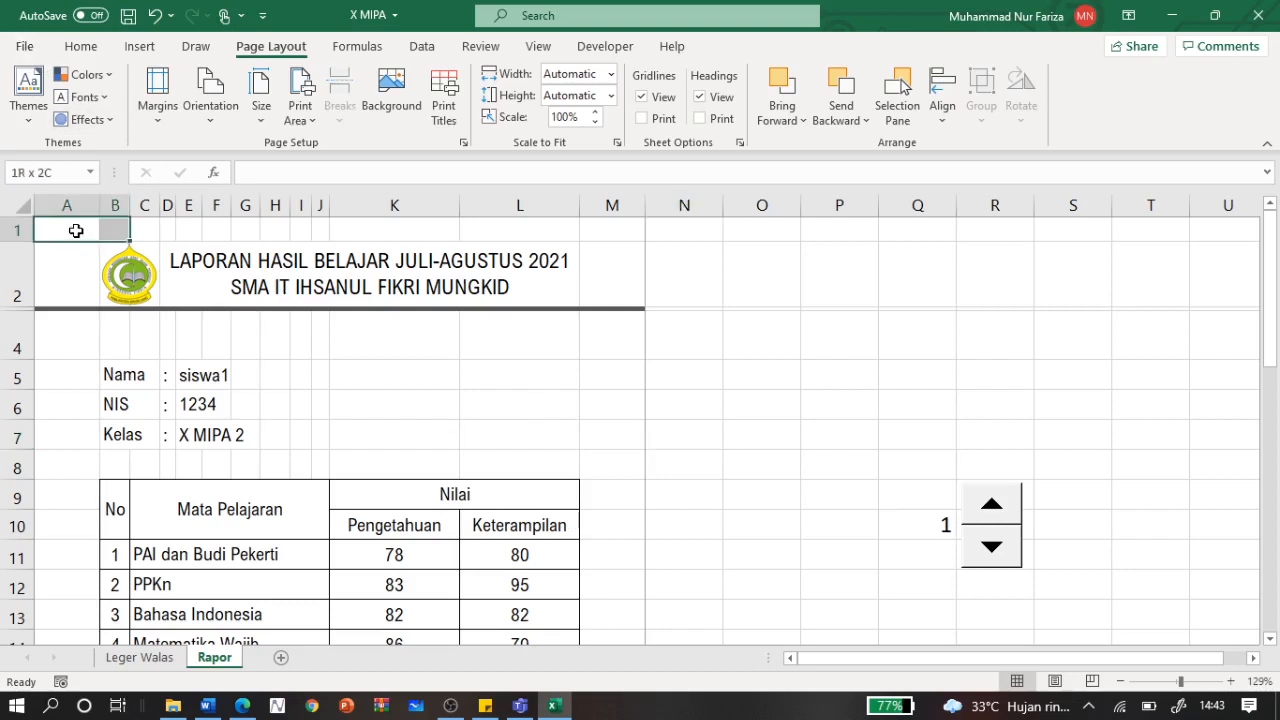
{"action": "key", "text": "shift+Right"}
{"action": "key", "text": "shift+Right"}
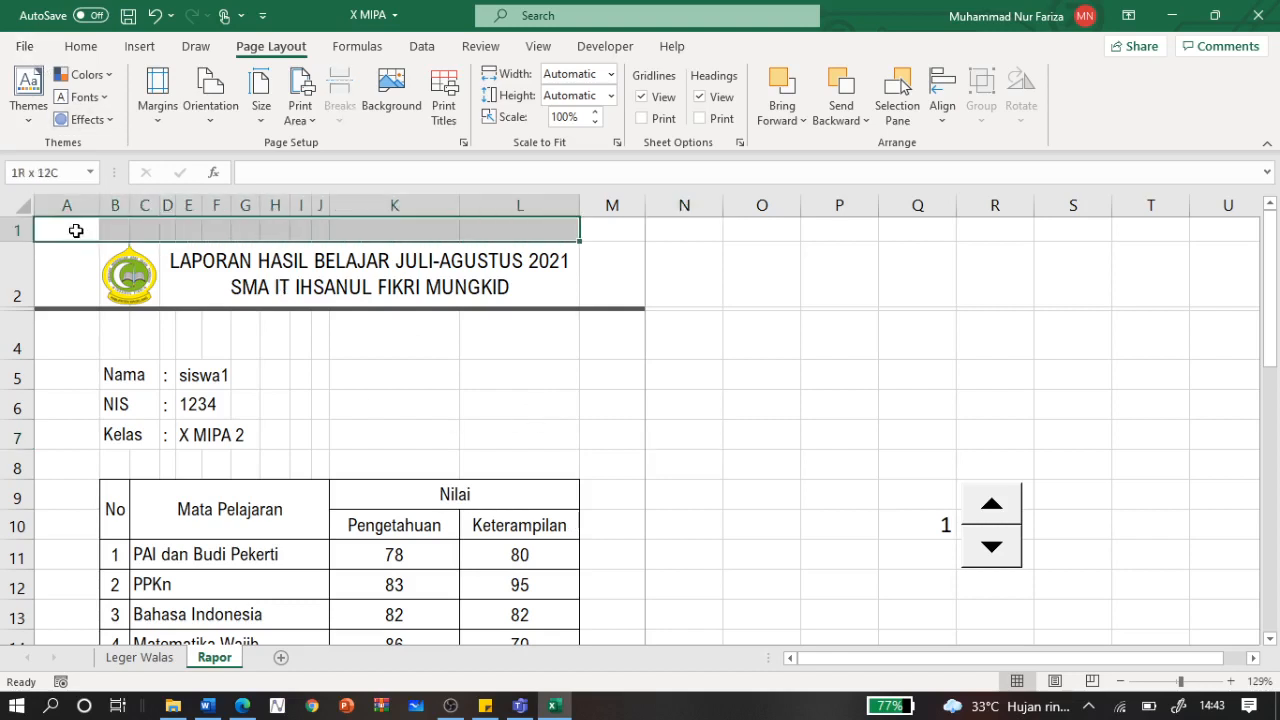
{"action": "key", "text": "shift+Down"}
{"action": "key", "text": "shift+Down"}
{"action": "key", "text": "shift+Down"}
{"action": "key", "text": "shift+Down"}
{"action": "key", "text": "shift+Down"}
{"action": "key", "text": "shift+Down"}
{"action": "key", "text": "shift+Down"}
{"action": "key", "text": "shift+Down"}
{"action": "key", "text": "shift+Down"}
{"action": "key", "text": "shift+Down"}
{"action": "key", "text": "shift+Down"}
{"action": "key", "text": "shift+Down"}
{"action": "key", "text": "shift+Down"}
{"action": "key", "text": "shift+Down"}
{"action": "key", "text": "shift+Down"}
{"action": "key", "text": "shift+Down"}
{"action": "key", "text": "shift+Down"}
{"action": "key", "text": "shift+Down"}
{"action": "key", "text": "shift+Down"}
{"action": "key", "text": "shift+Down"}
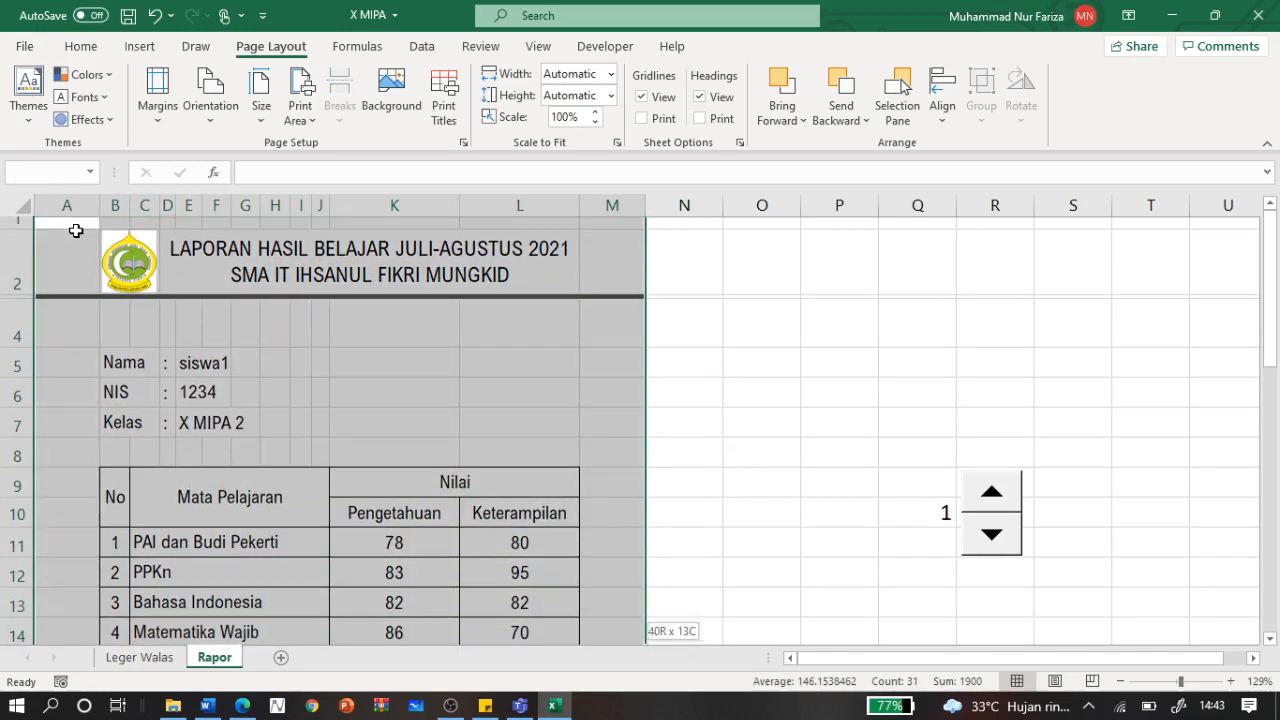
{"action": "key", "text": "shift+Up"}
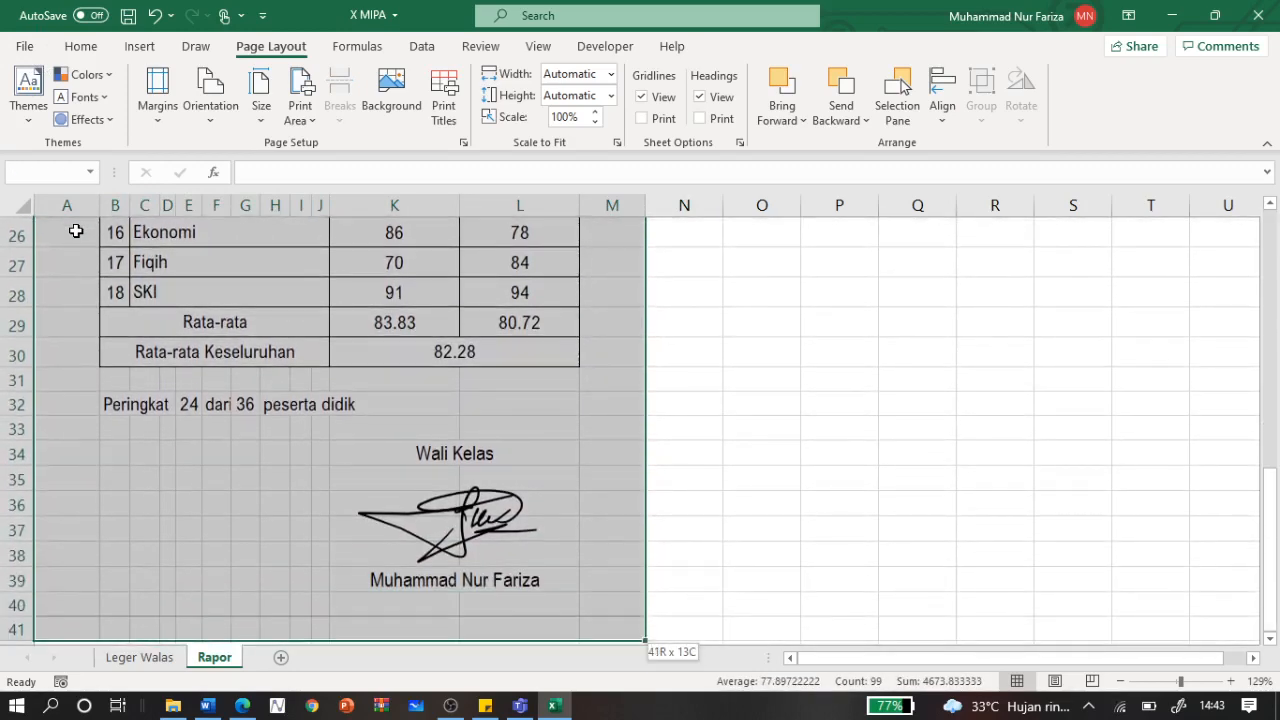
{"action": "key", "text": "shift+Down"}
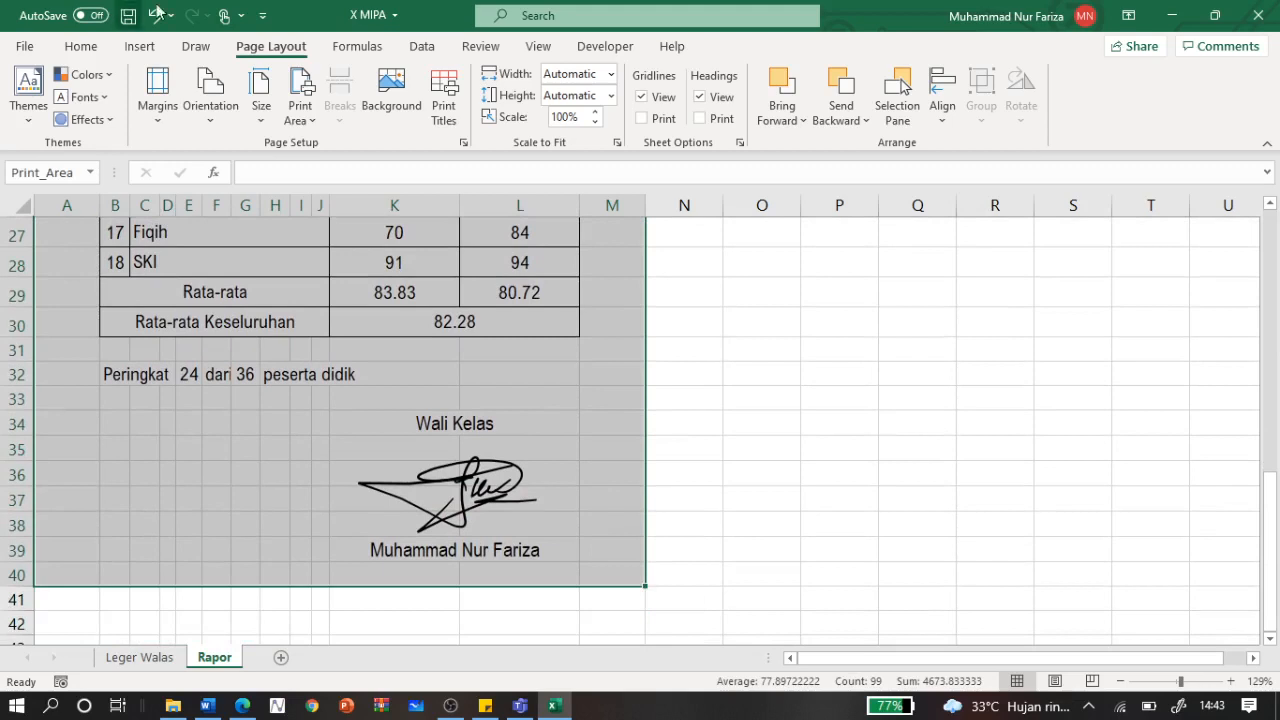
{"action": "left_click", "coordinate": [259, 119]}
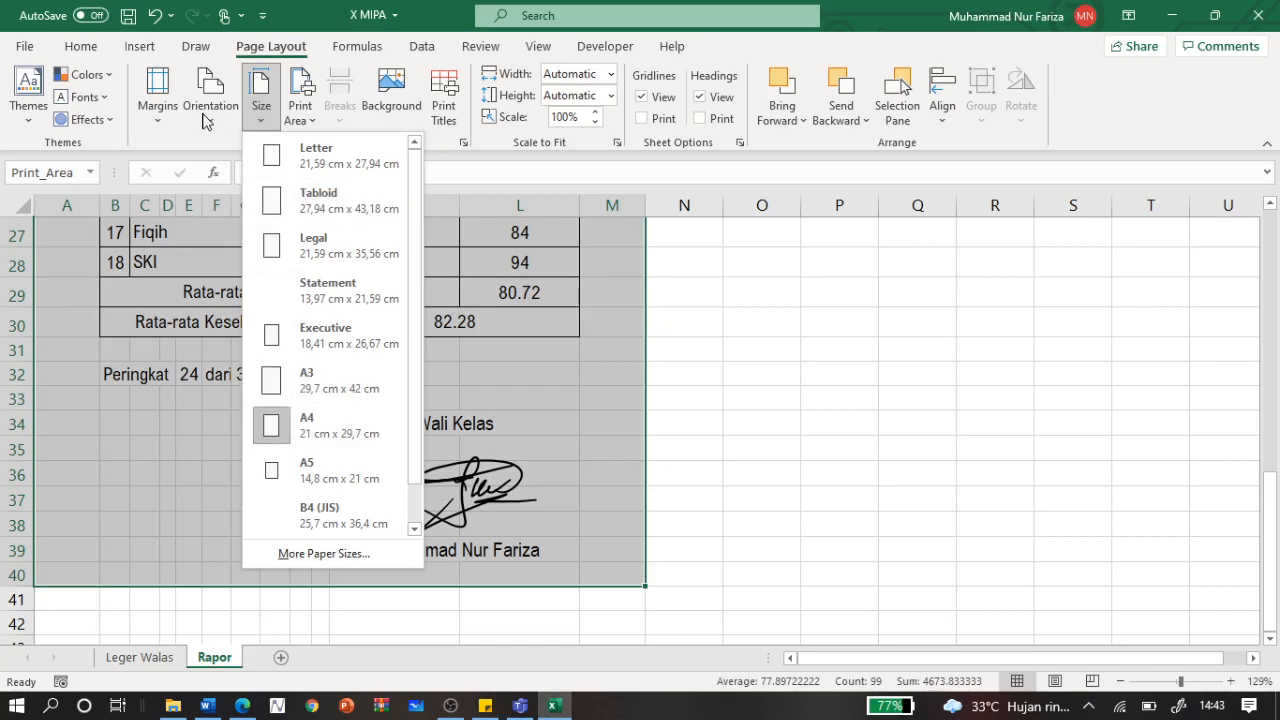
{"action": "left_click", "coordinate": [298, 115]}
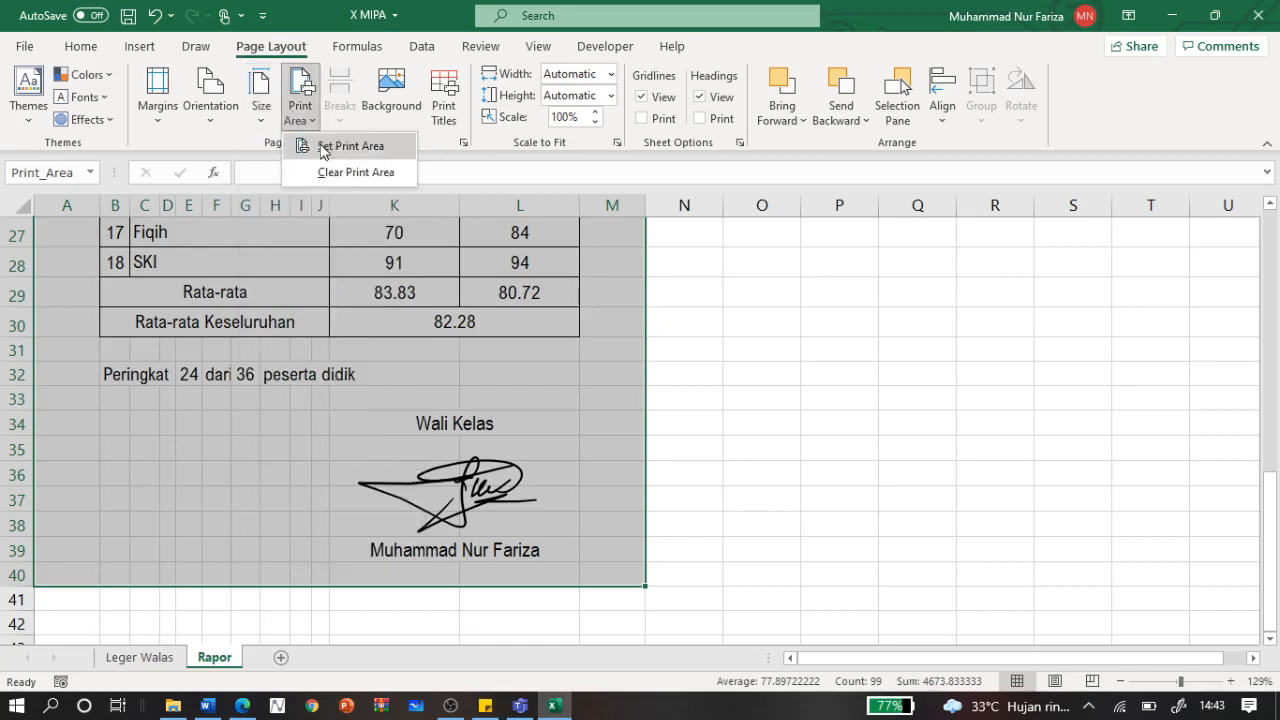
{"action": "left_click", "coordinate": [350, 146]}
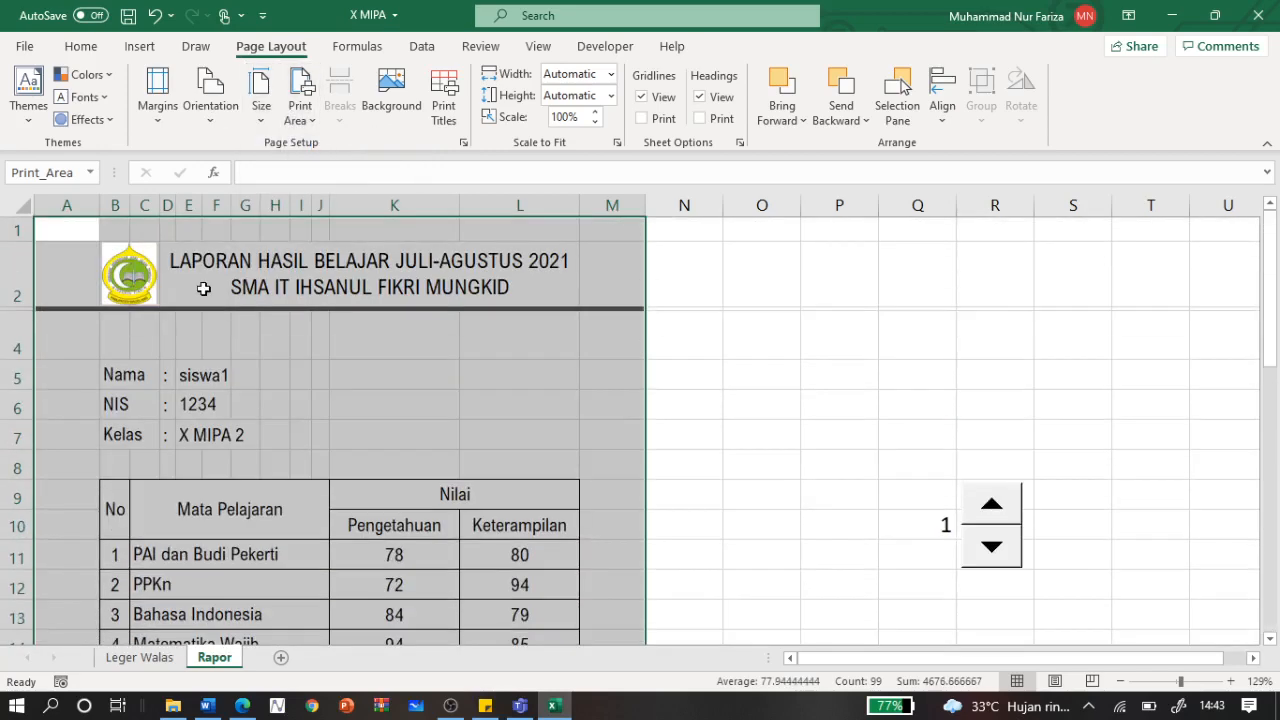
Step: Open the report card's print preview, and copy the name siswa1 from the student table in the Word document
{"action": "key", "text": "ctrl+p"}
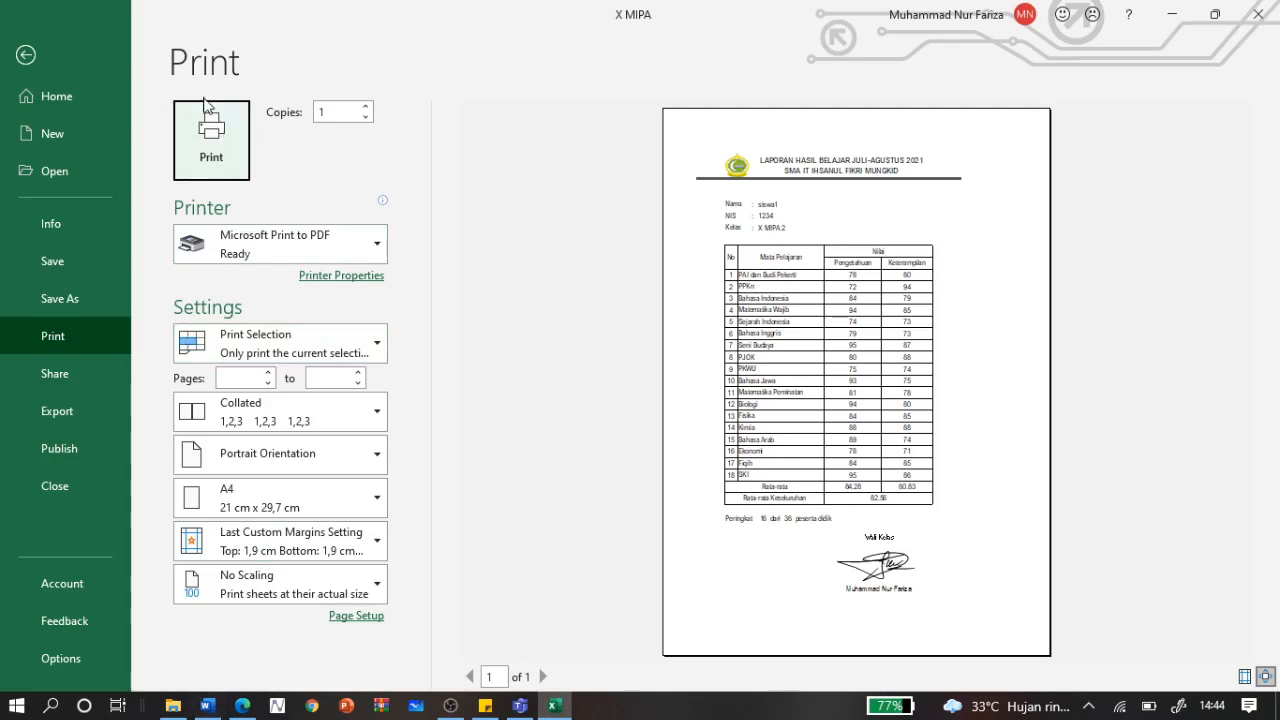
{"action": "left_click", "coordinate": [207, 705]}
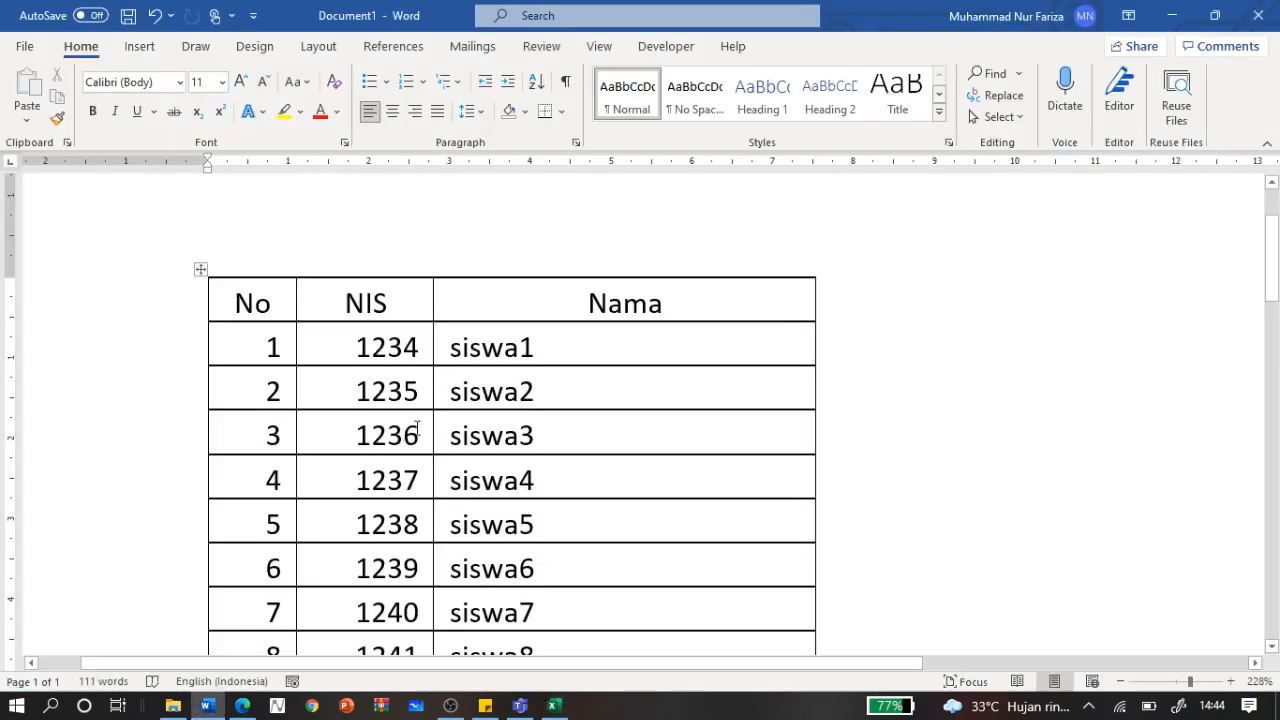
{"action": "left_click", "coordinate": [517, 347]}
{"action": "left_click_drag", "start_coordinate": [555, 353], "coordinate": [439, 354]}
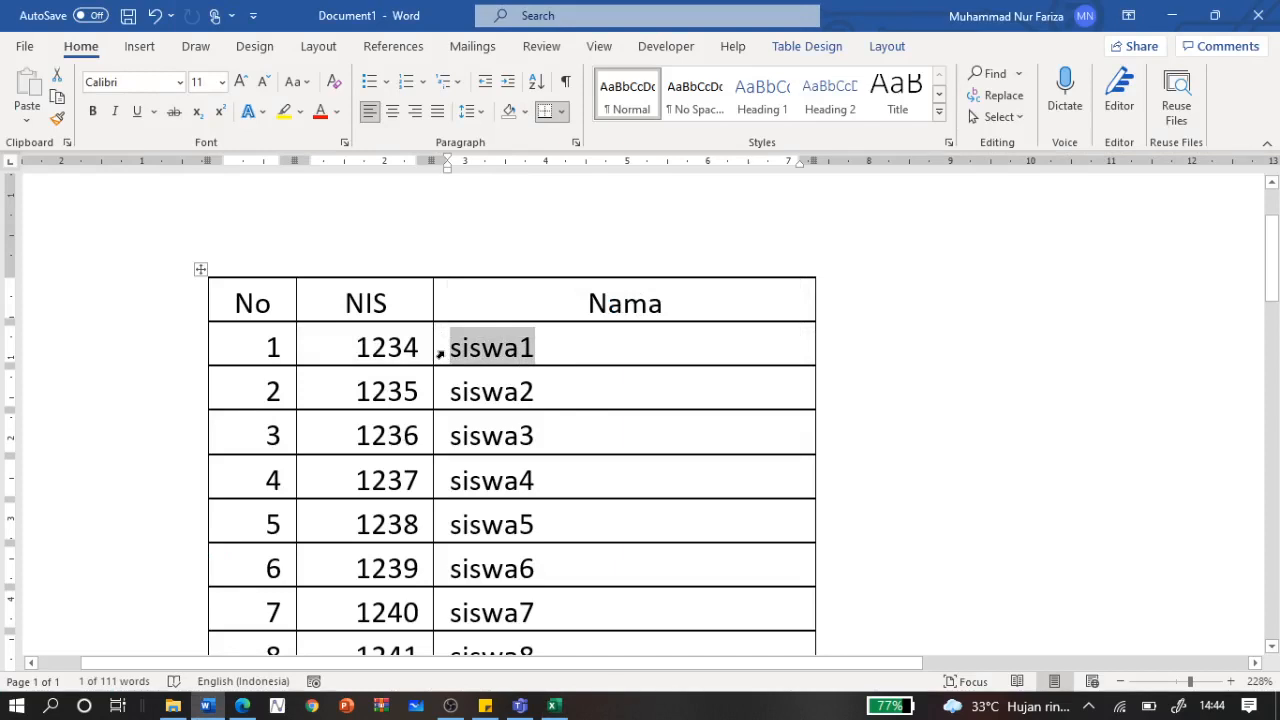
{"action": "key", "text": "ctrl+c"}
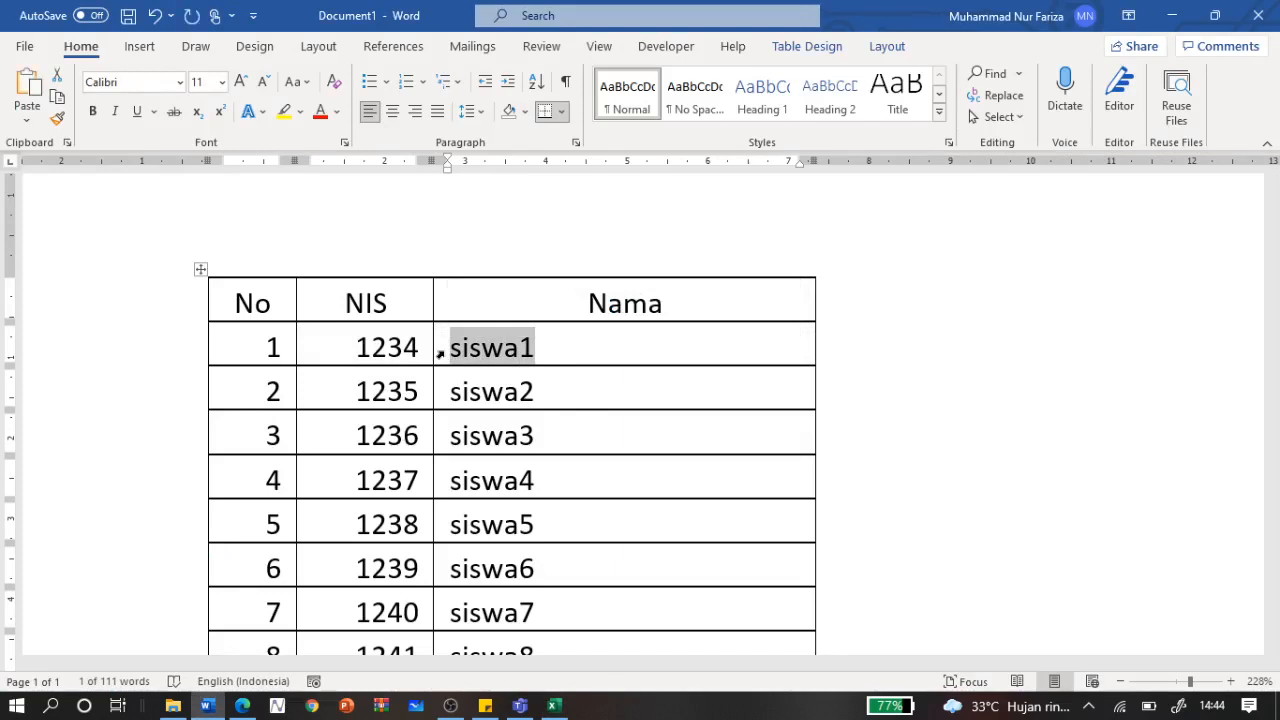
Step: Return to Excel and print the report card to a PDF named siswa1 in the Documents folder
{"action": "mouse_move", "coordinate": [563, 706]}
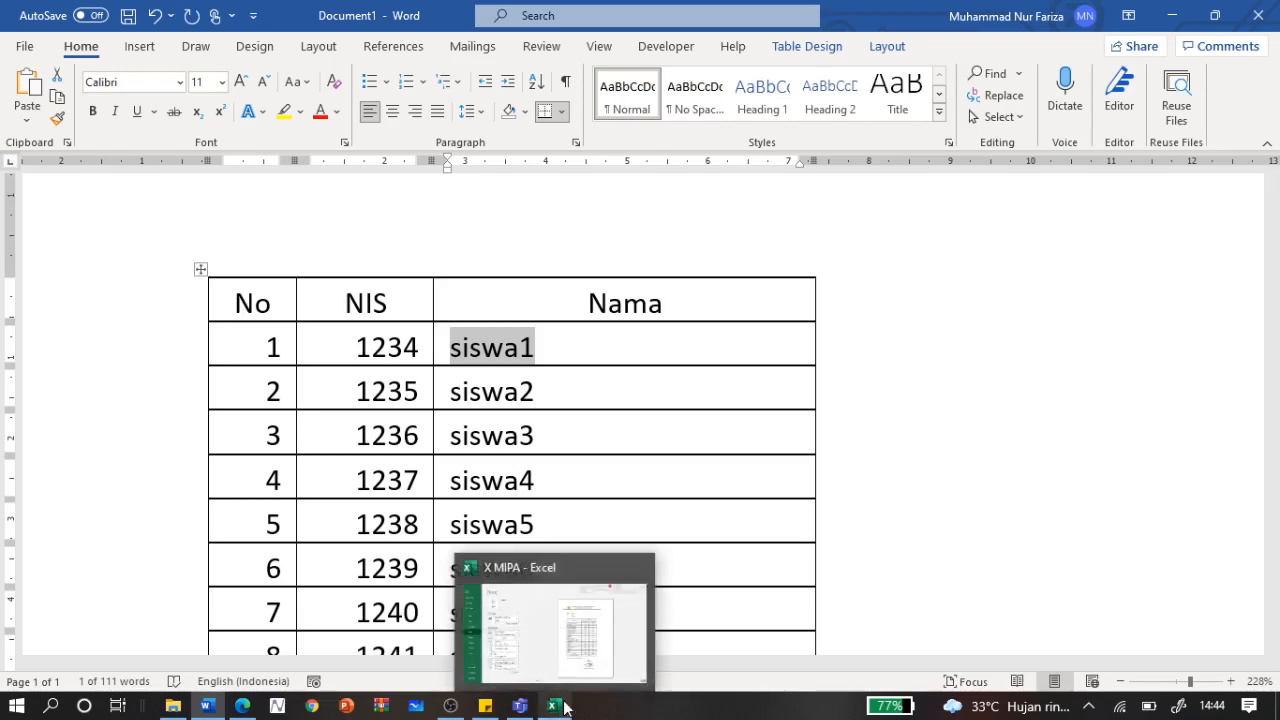
{"action": "left_click", "coordinate": [576, 684]}
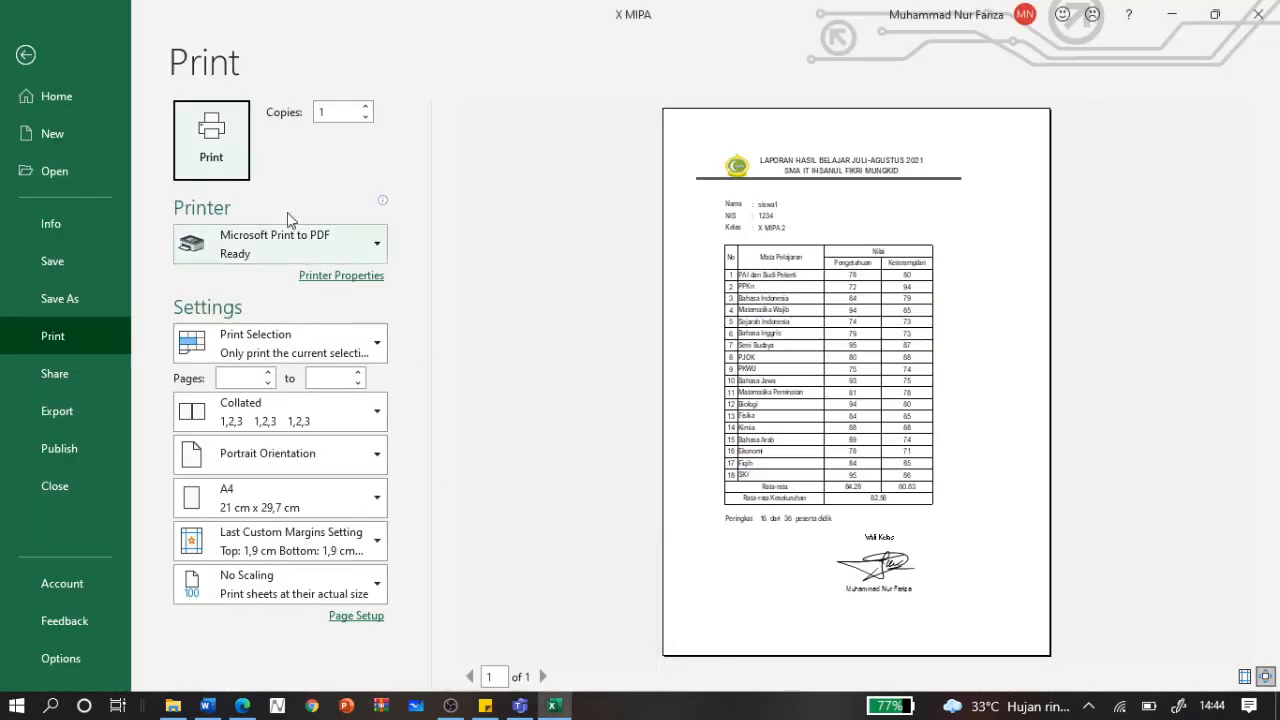
{"action": "left_click", "coordinate": [233, 154]}
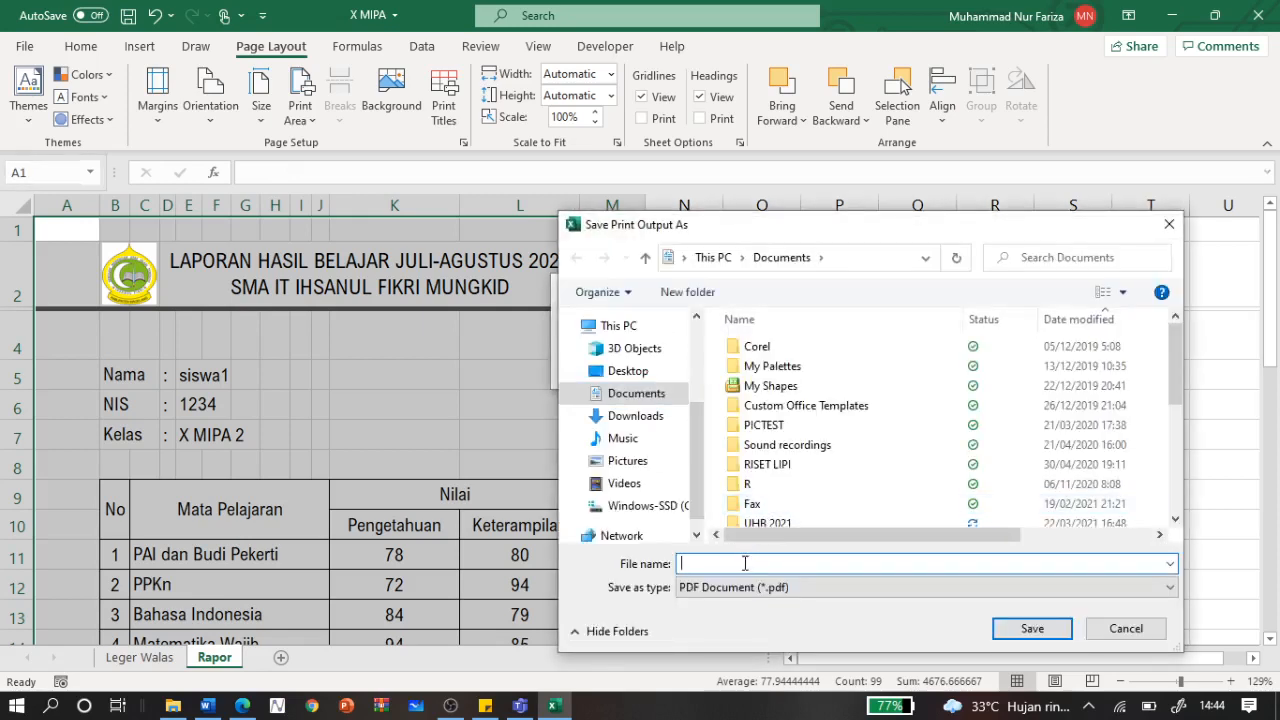
{"action": "type", "text": "siswa1"}
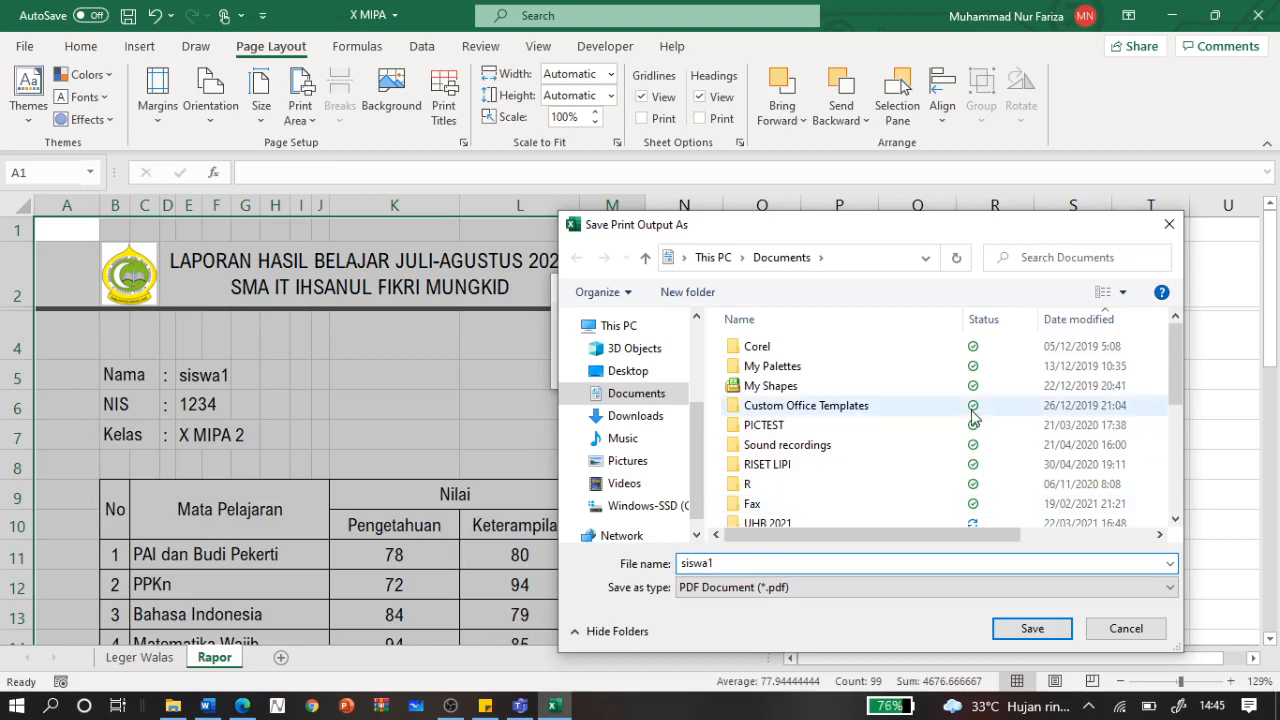
{"action": "scroll", "coordinate": [972, 415], "scroll_direction": "down", "scroll_amount": 1}
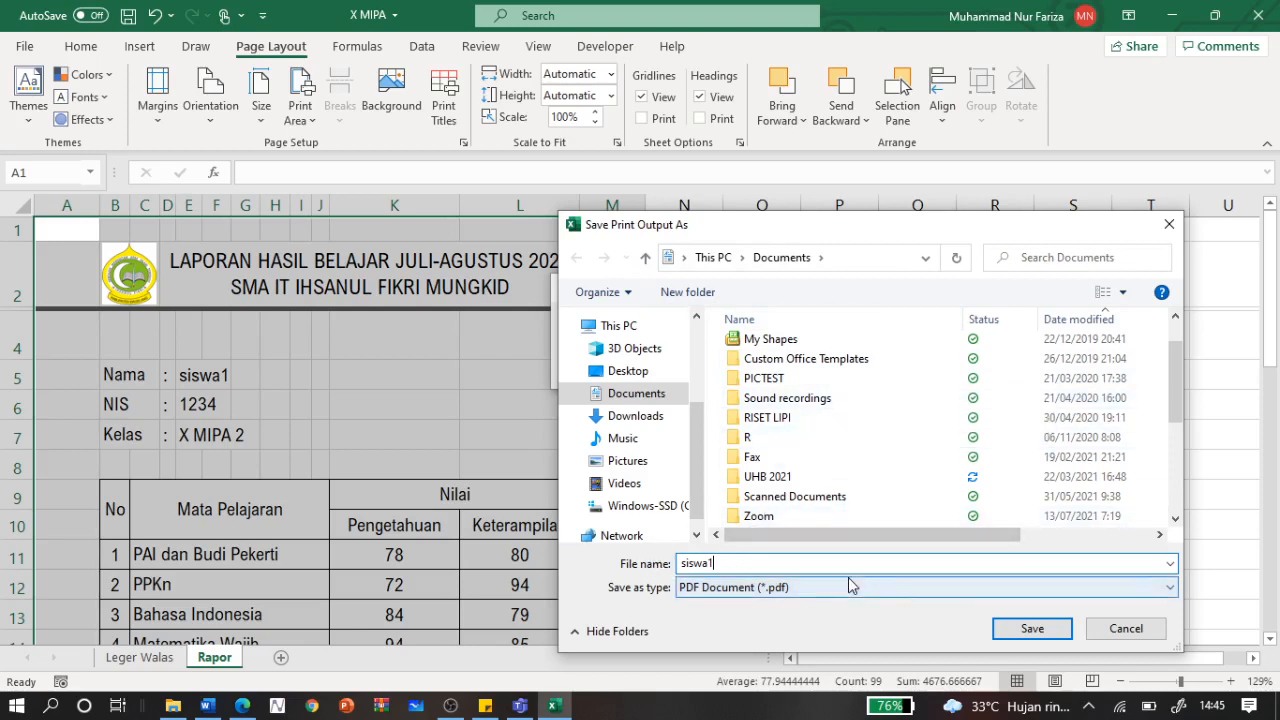
{"action": "left_click", "coordinate": [1033, 630]}
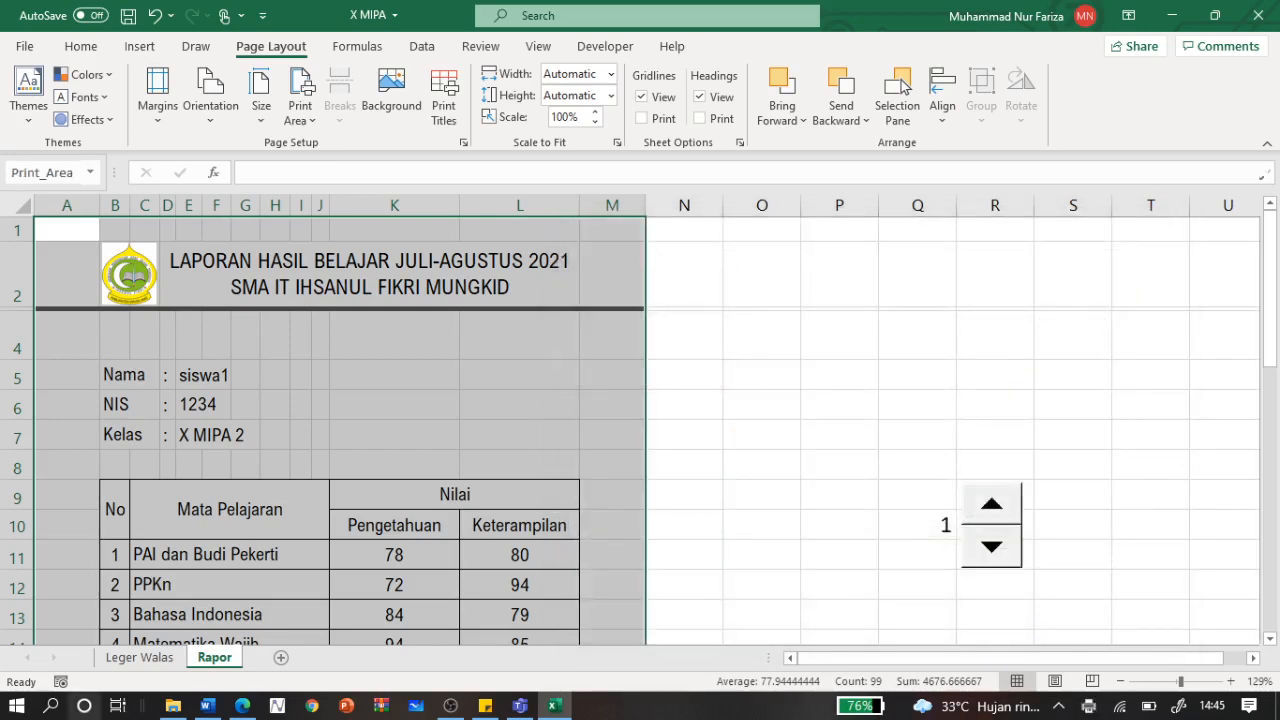
Step: Open siswa1.pdf from the Documents folder in File Explorer and check the printed report card
{"action": "left_click", "coordinate": [173, 706]}
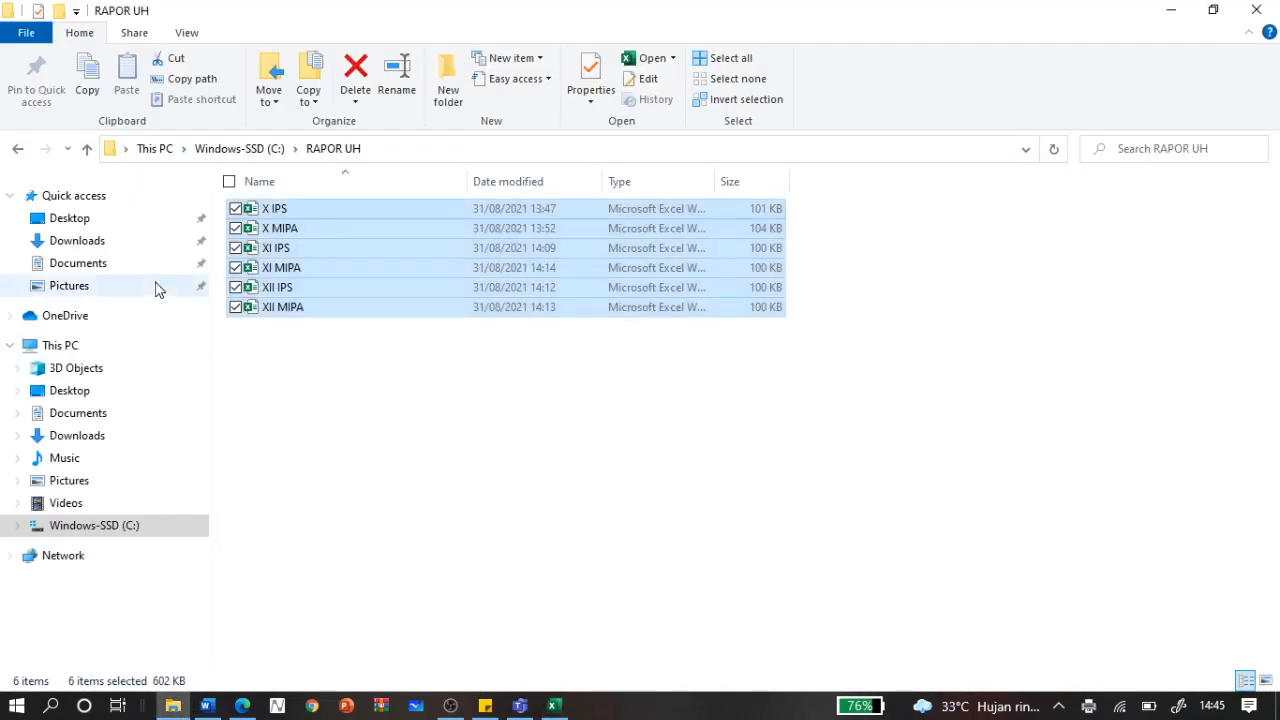
{"action": "left_click", "coordinate": [128, 265]}
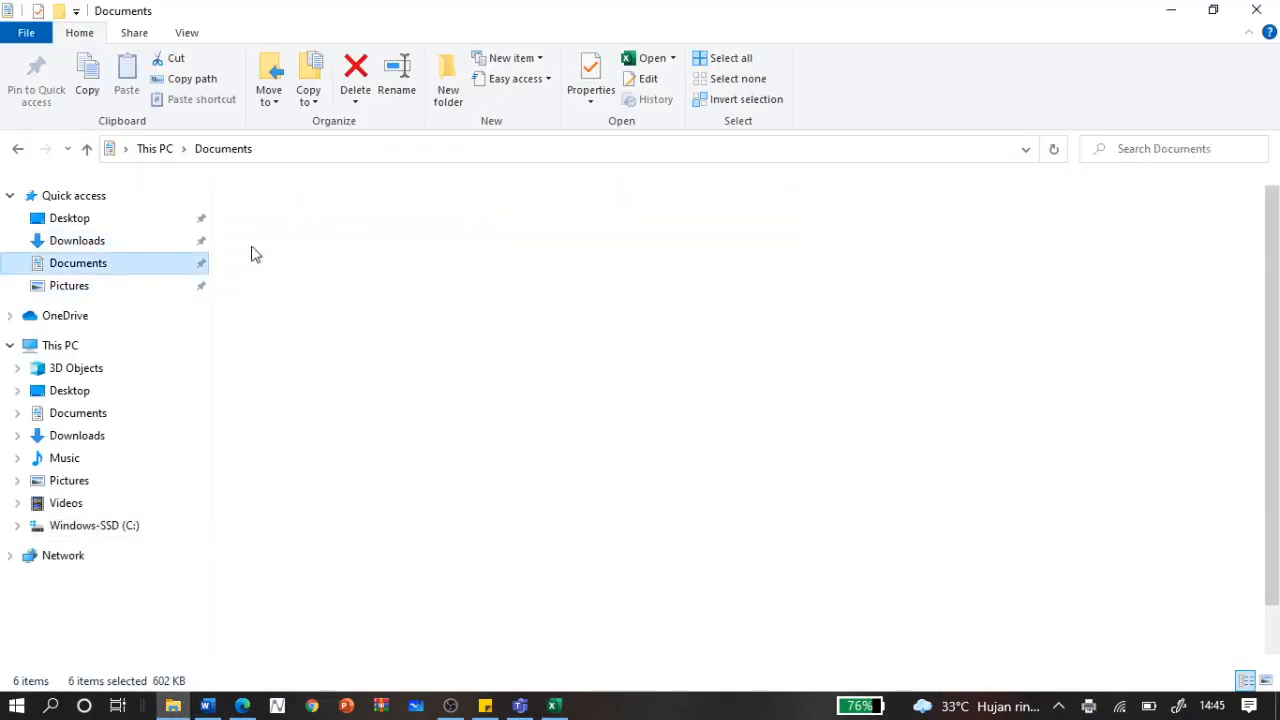
{"action": "scroll", "coordinate": [620, 450], "scroll_direction": "down", "scroll_amount": 1}
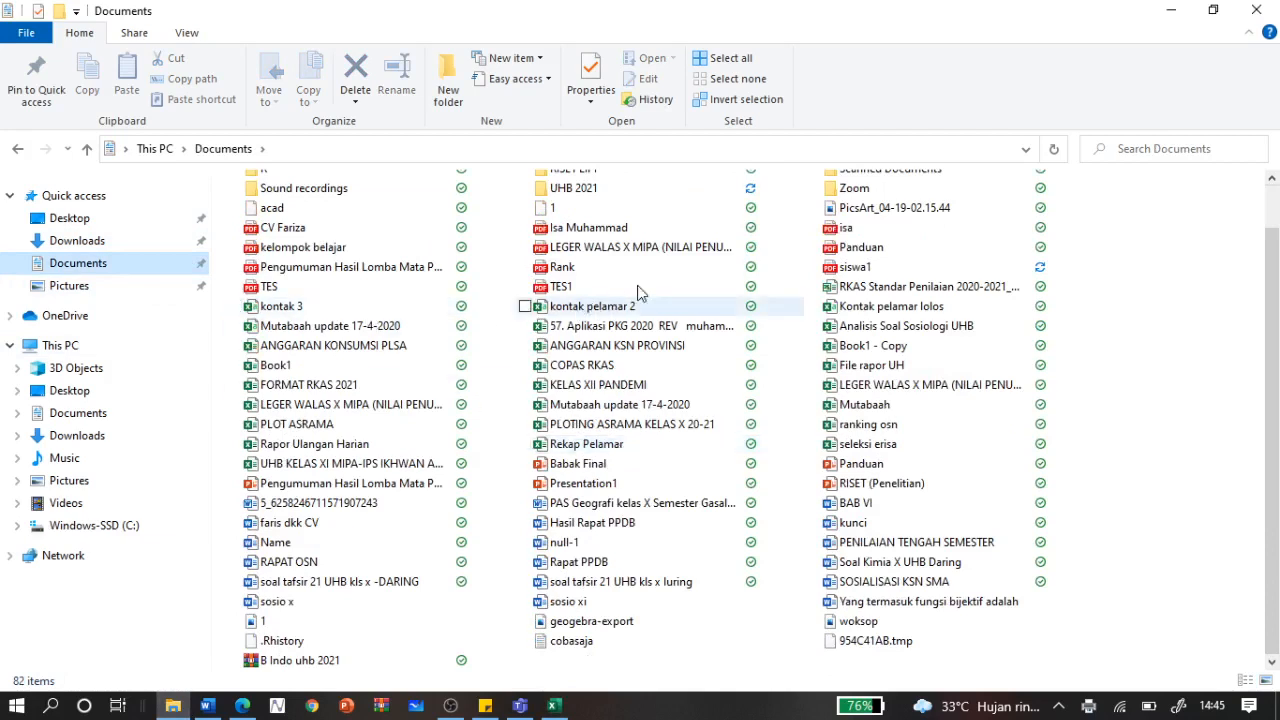
{"action": "left_click", "coordinate": [868, 270]}
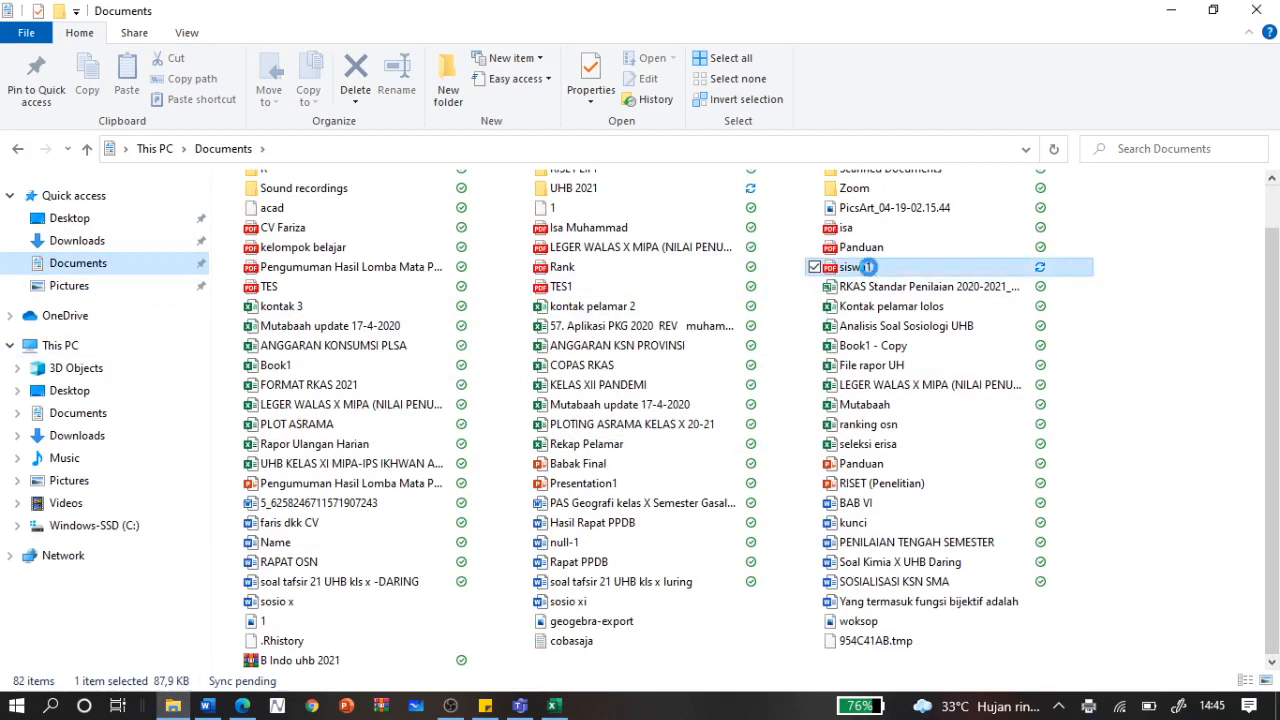
{"action": "double_click", "coordinate": [870, 271]}
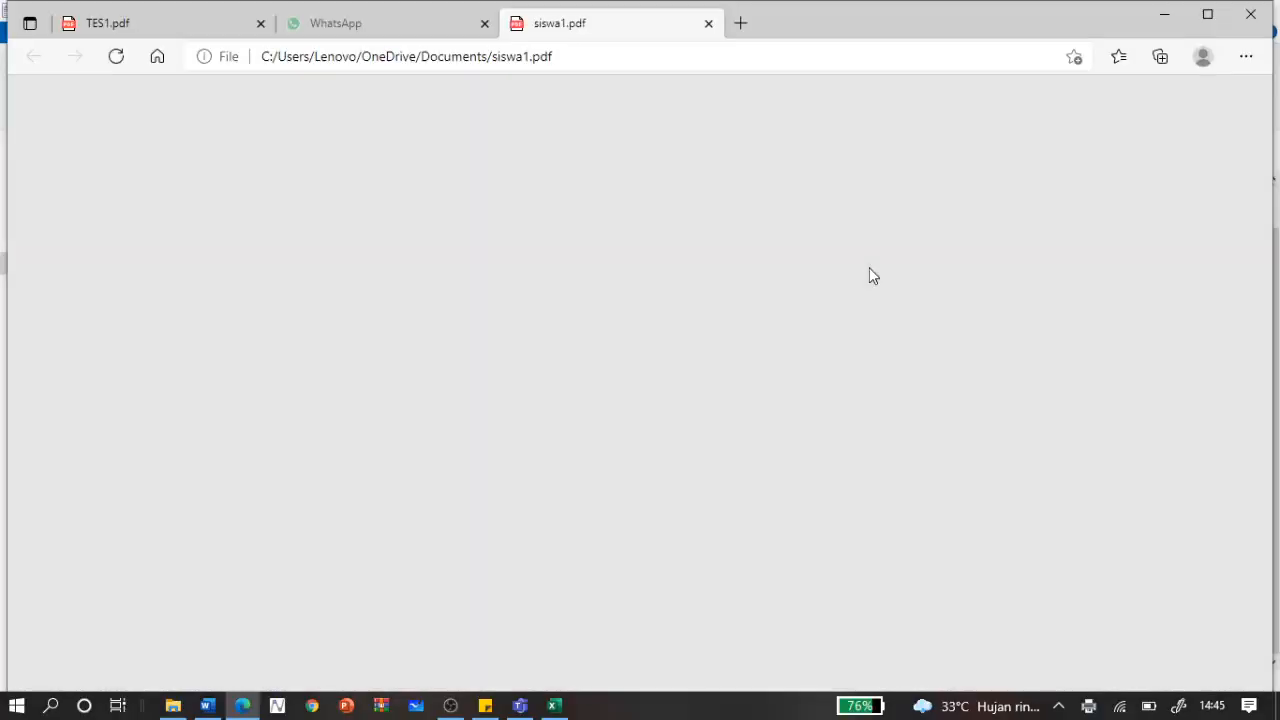
{"action": "scroll", "coordinate": [751, 349], "scroll_direction": "up", "scroll_amount": 3}
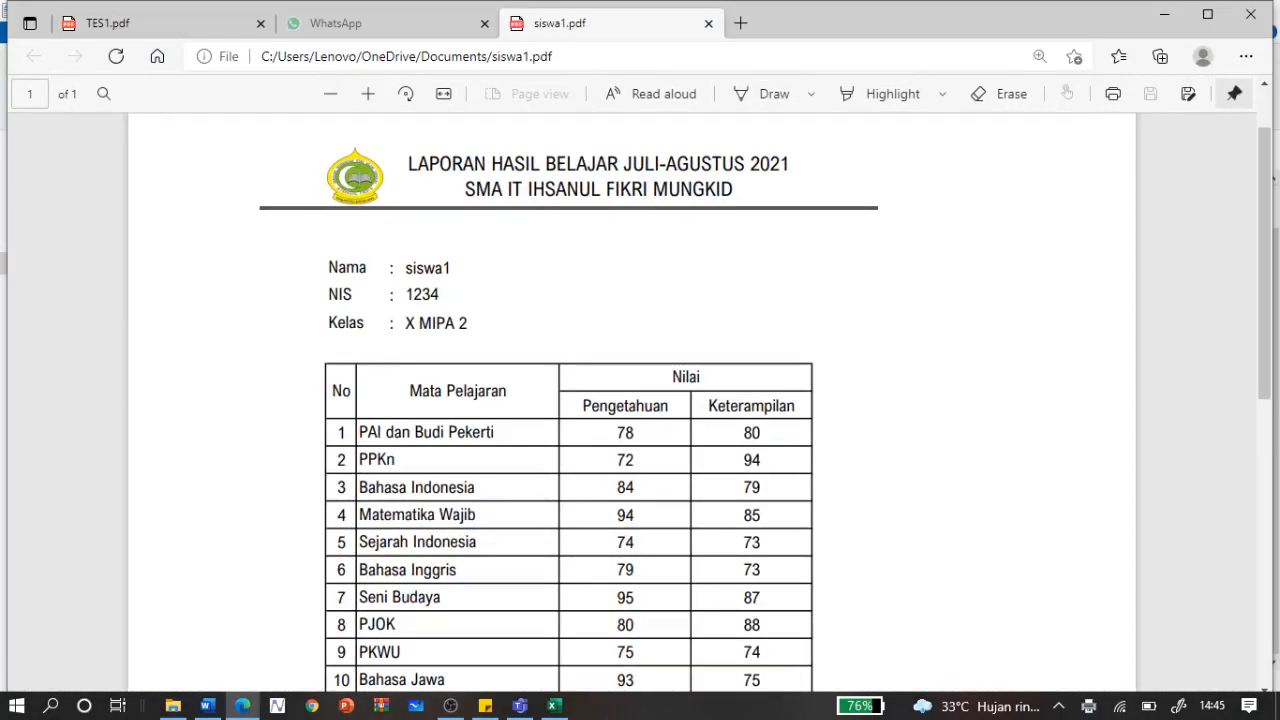
Step: Examine the siswa1 report card PDF from the student details through the grades, averages, ranking and signature
{"action": "scroll", "coordinate": [640, 400], "scroll_direction": "down", "scroll_amount": 3}
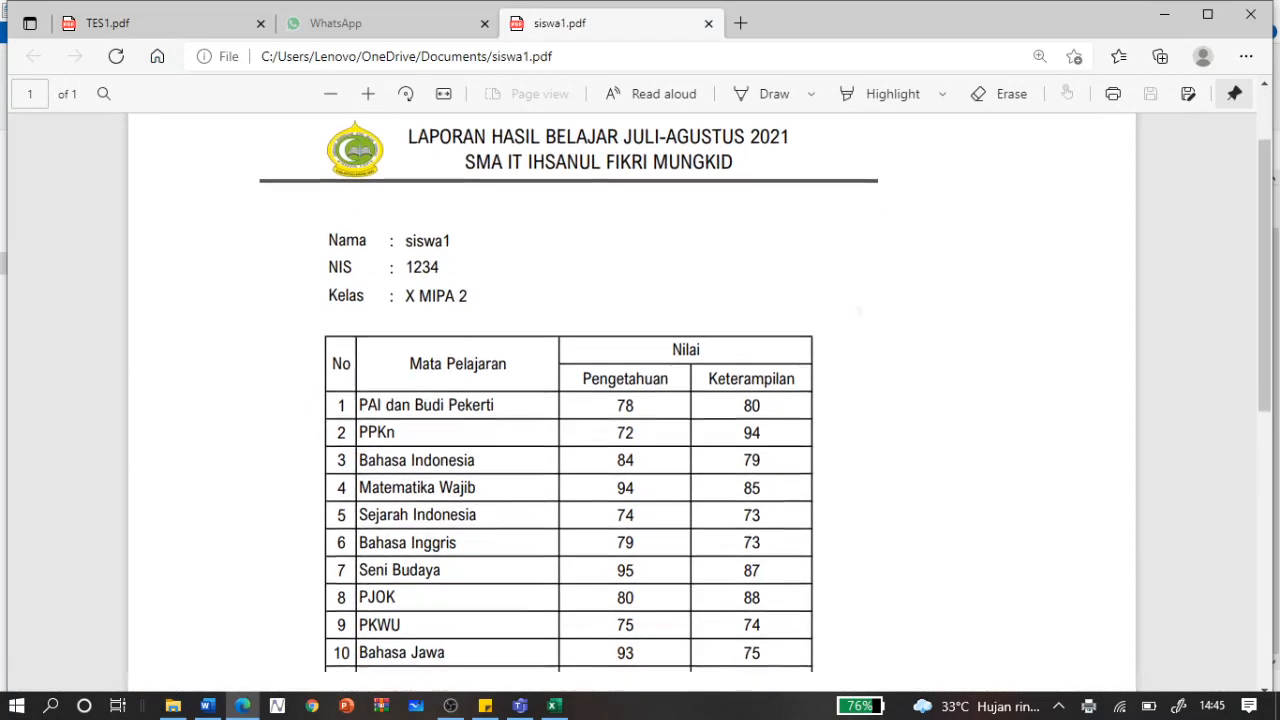
{"action": "scroll", "coordinate": [640, 400], "scroll_direction": "down", "scroll_amount": 5}
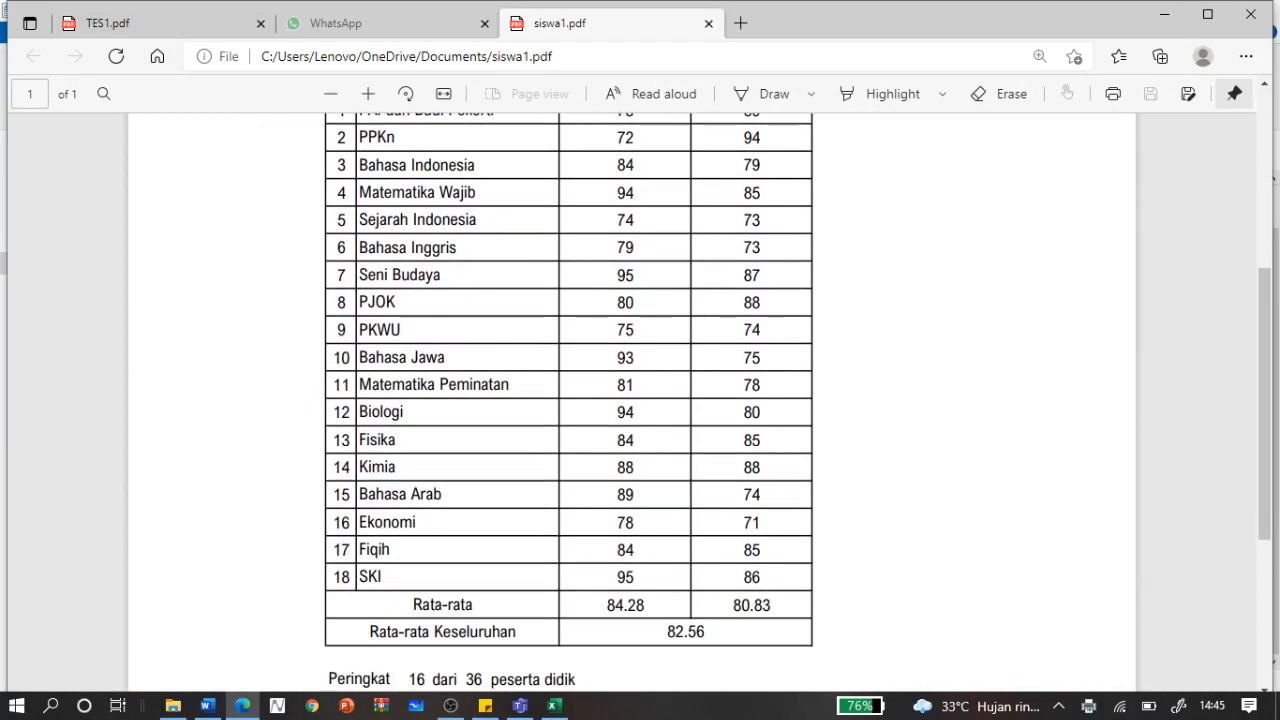
{"action": "scroll", "coordinate": [640, 400], "scroll_direction": "down", "scroll_amount": 2}
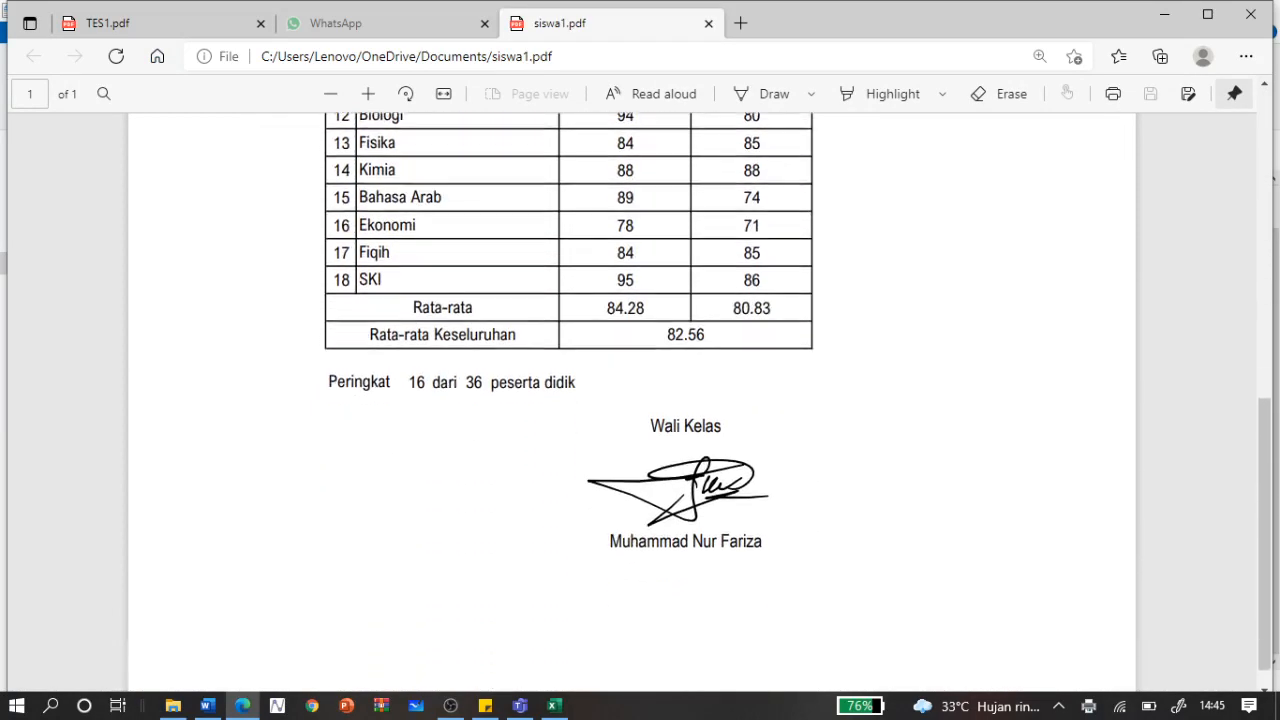
{"action": "scroll", "coordinate": [640, 400], "scroll_direction": "up", "scroll_amount": 8}
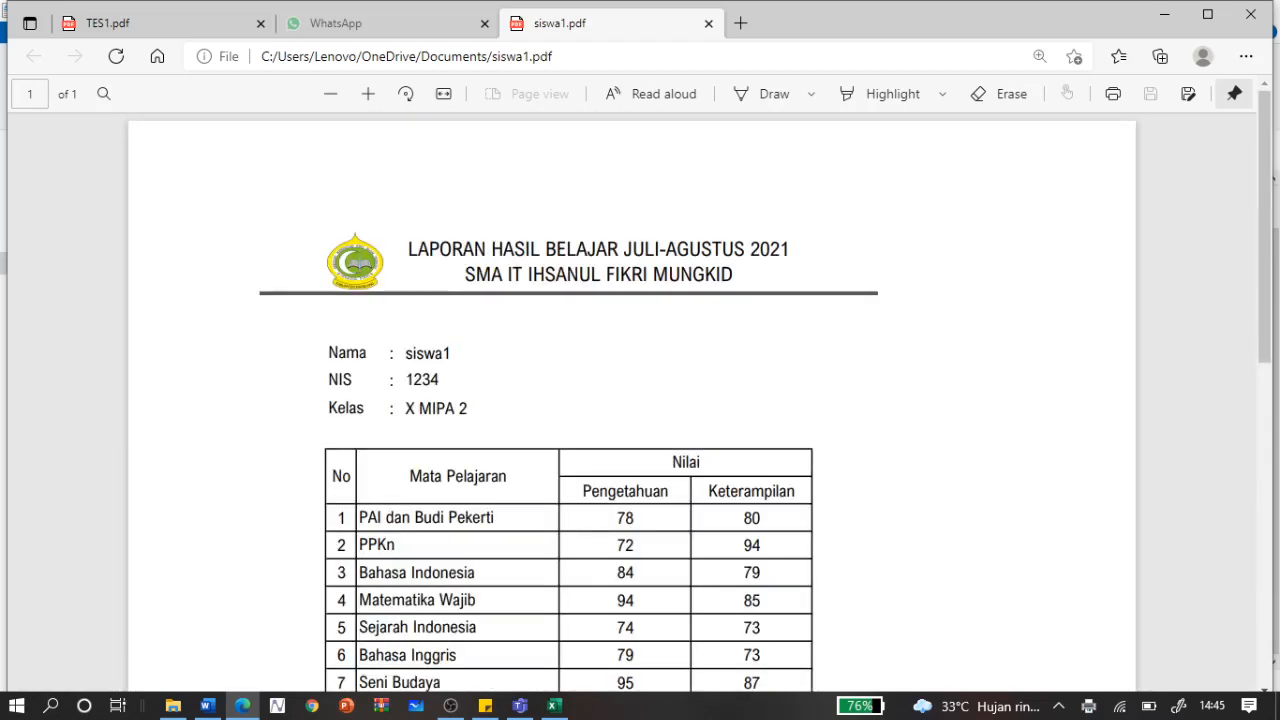
{"action": "scroll", "coordinate": [640, 400], "scroll_direction": "down", "scroll_amount": 2}
{"action": "scroll", "coordinate": [640, 400], "scroll_direction": "down", "scroll_amount": 5}
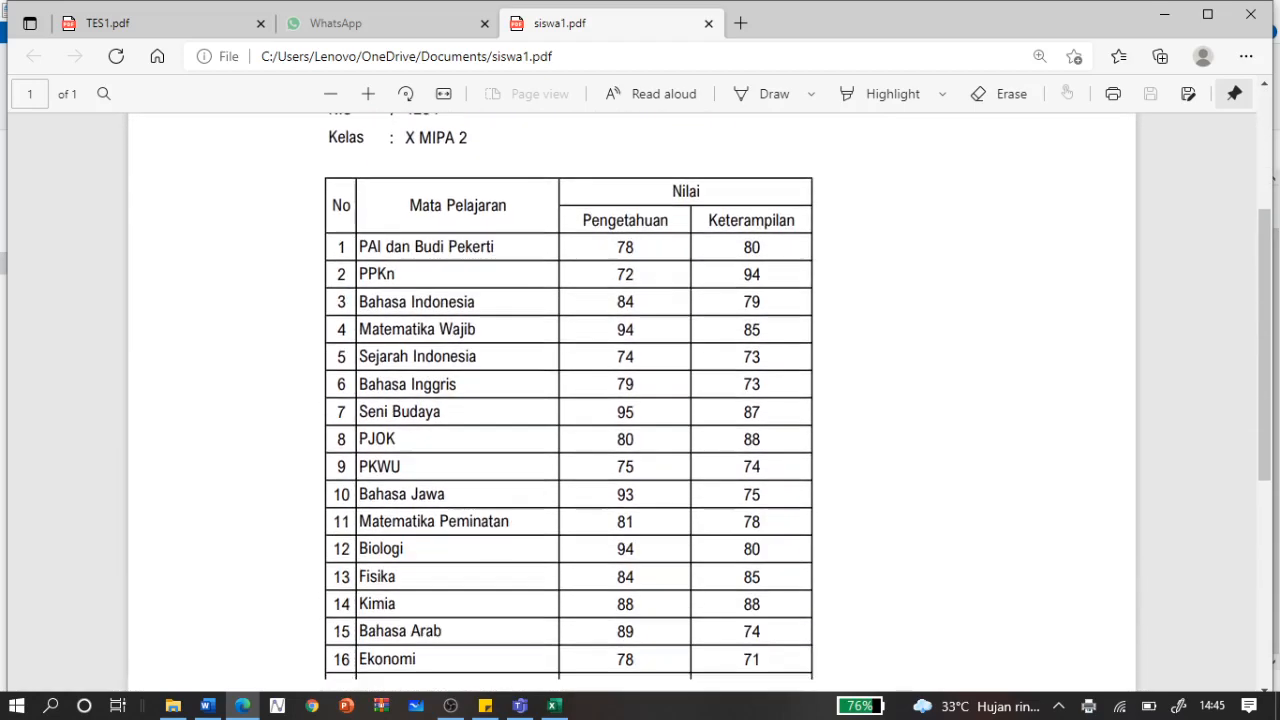
{"action": "scroll", "coordinate": [640, 400], "scroll_direction": "down", "scroll_amount": 3}
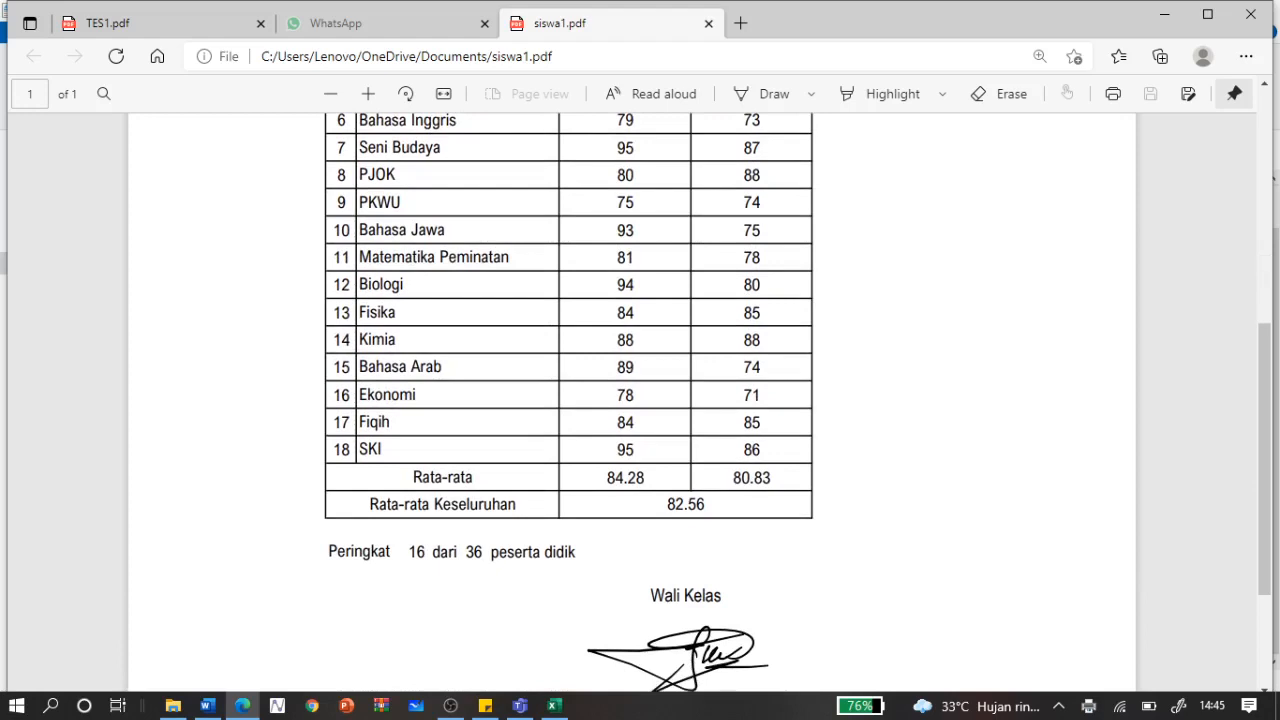
{"action": "scroll", "coordinate": [640, 400], "scroll_direction": "up", "scroll_amount": 10}
{"action": "scroll", "coordinate": [640, 400], "scroll_direction": "down", "scroll_amount": 12}
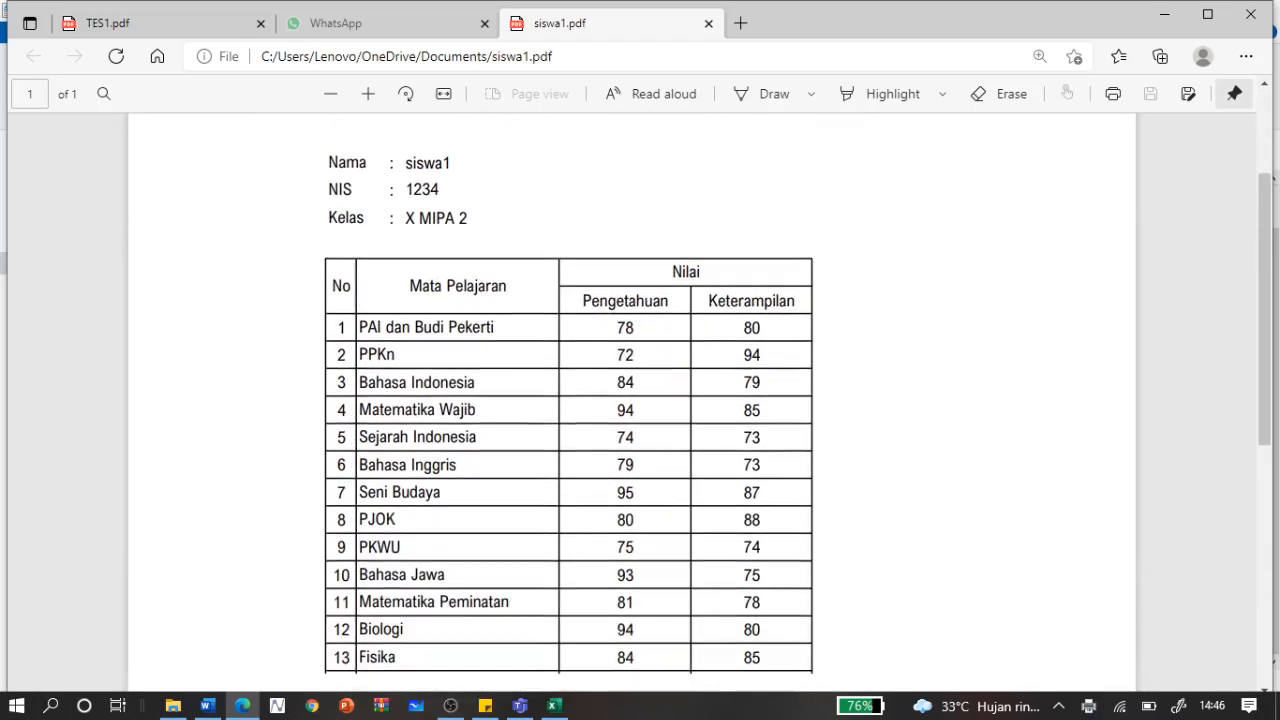
{"action": "scroll", "coordinate": [640, 400], "scroll_direction": "down", "scroll_amount": 1}
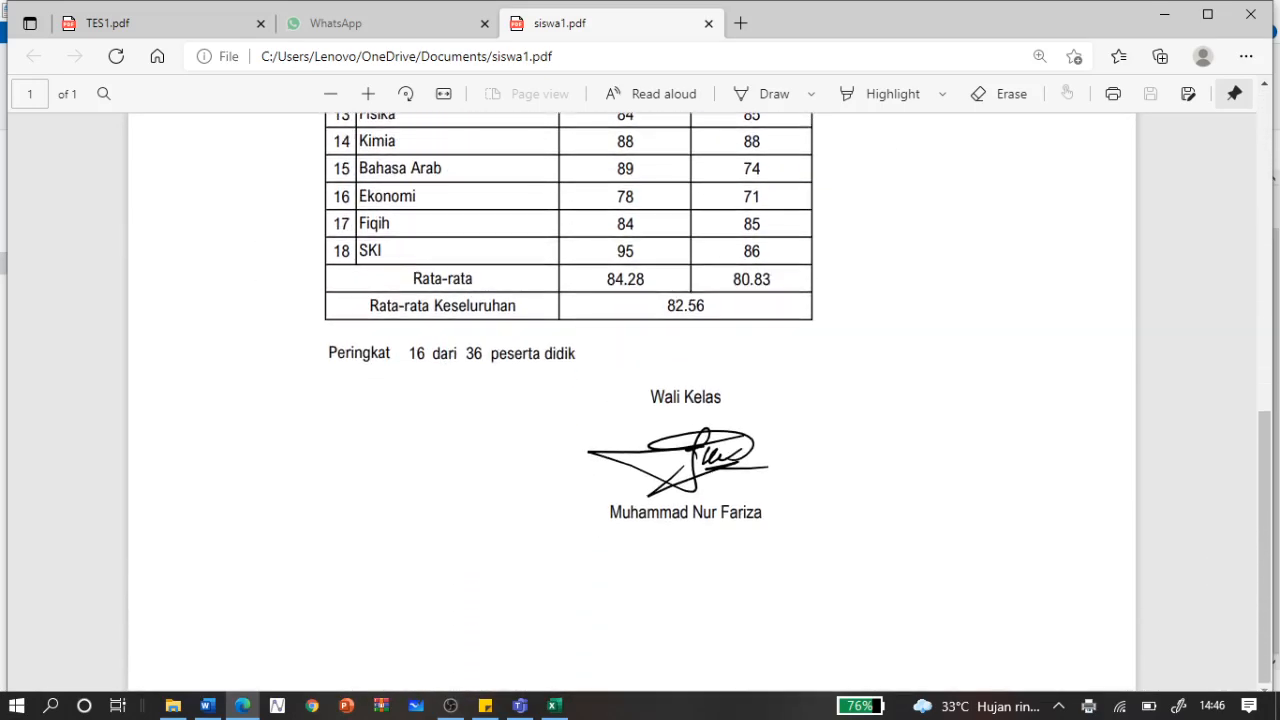
{"action": "scroll", "coordinate": [640, 400], "scroll_direction": "up", "scroll_amount": 13}
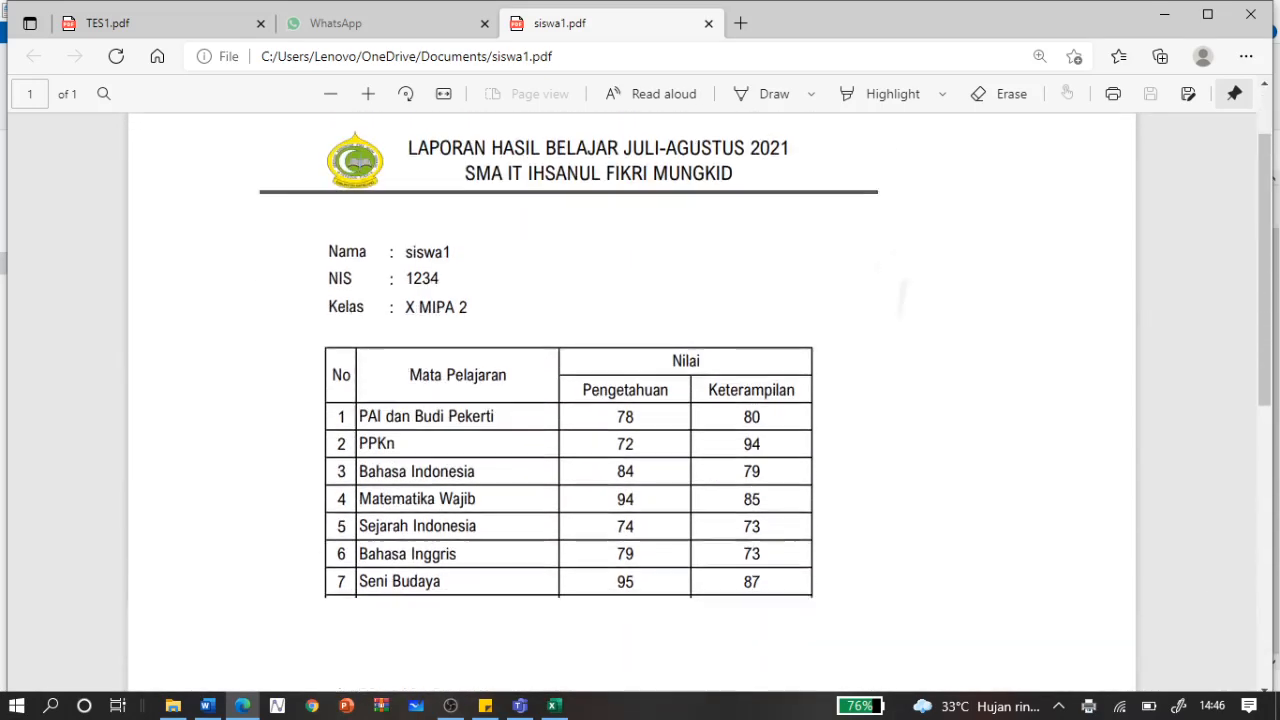
{"action": "scroll", "coordinate": [640, 400], "scroll_direction": "down", "scroll_amount": 6}
{"action": "scroll", "coordinate": [640, 400], "scroll_direction": "up", "scroll_amount": 3}
{"action": "scroll", "coordinate": [640, 400], "scroll_direction": "up", "scroll_amount": 1}
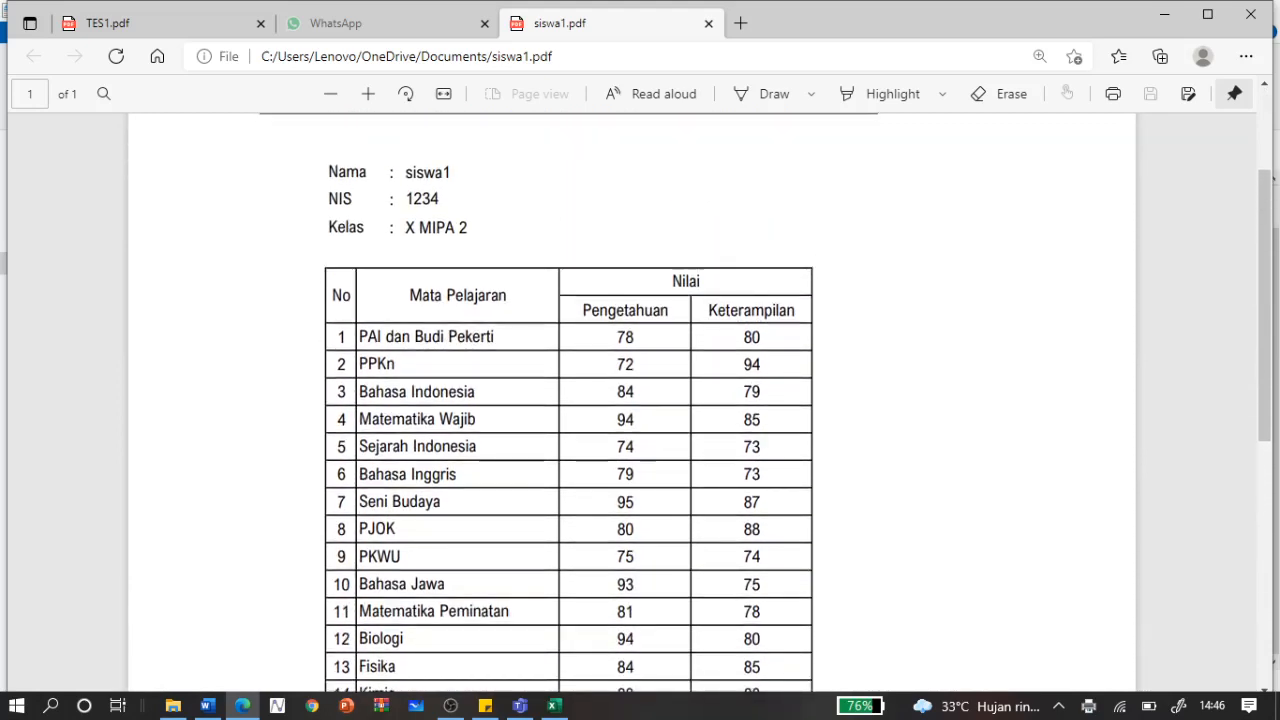
{"action": "scroll", "coordinate": [640, 400], "scroll_direction": "up", "scroll_amount": 3}
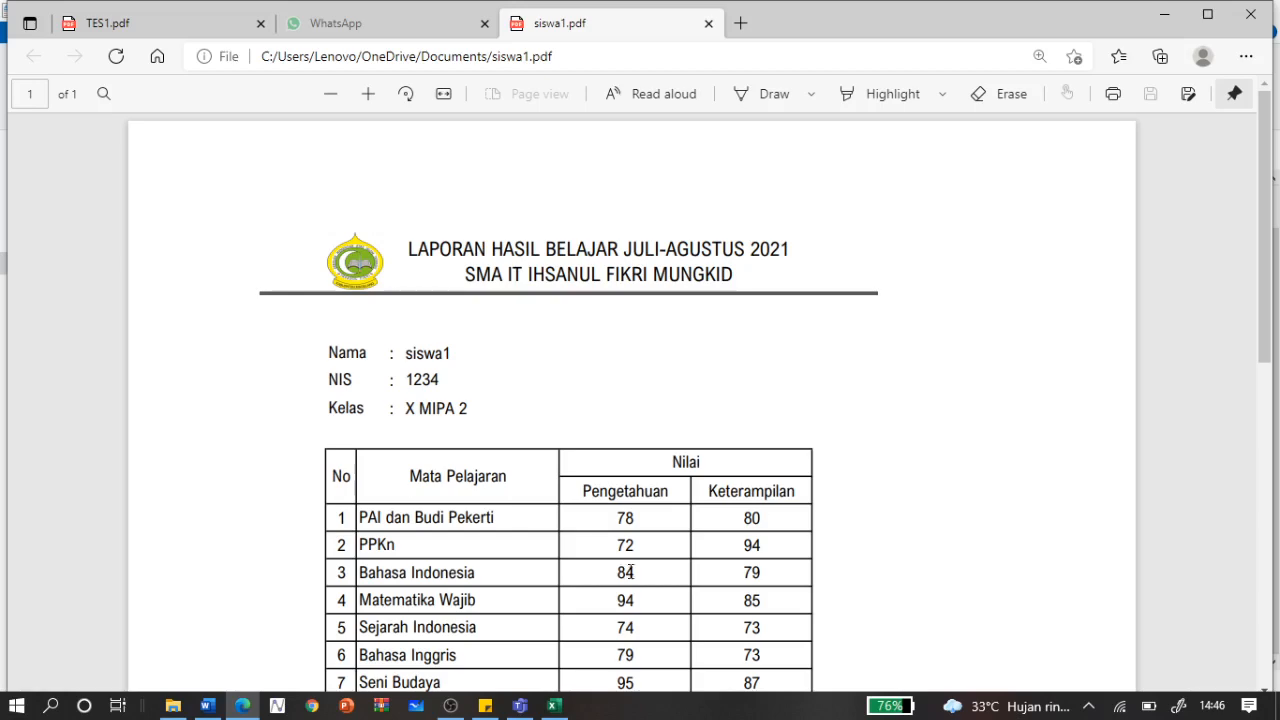
Step: Switch to Excel, advance the report card to student number 2, and check it down to the signature
{"action": "left_click", "coordinate": [556, 706]}
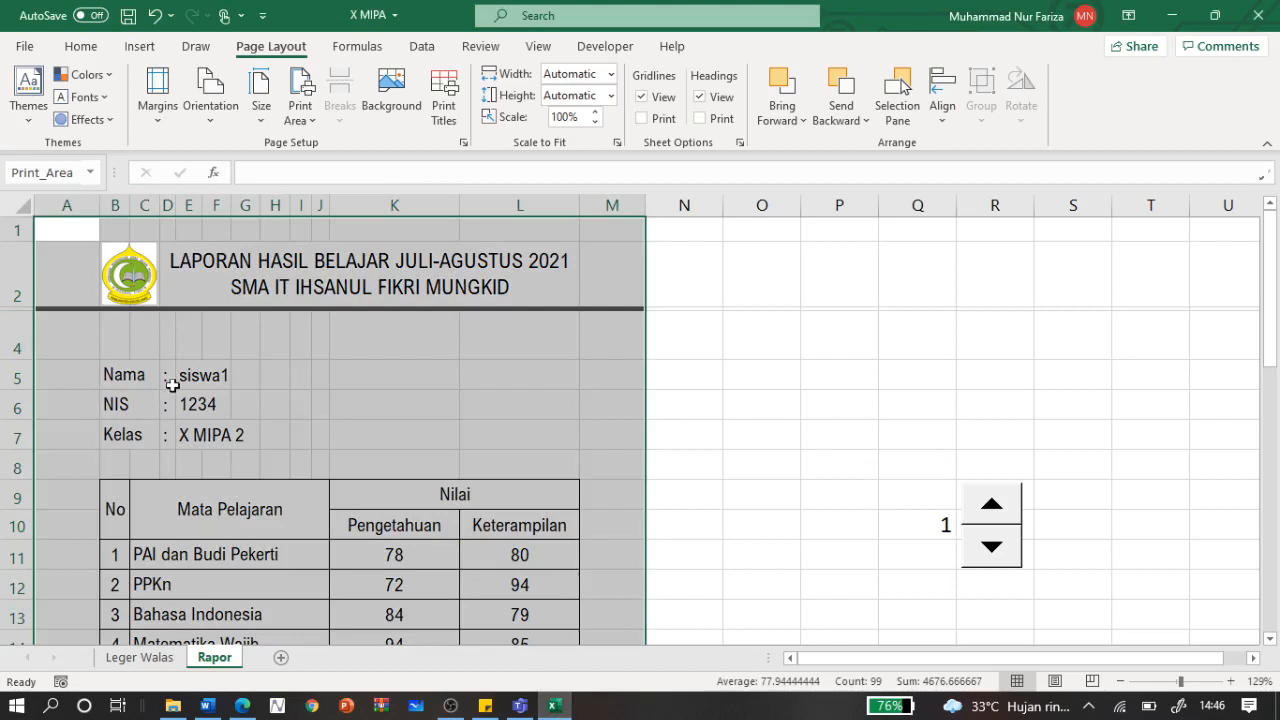
{"action": "left_click", "coordinate": [992, 504]}
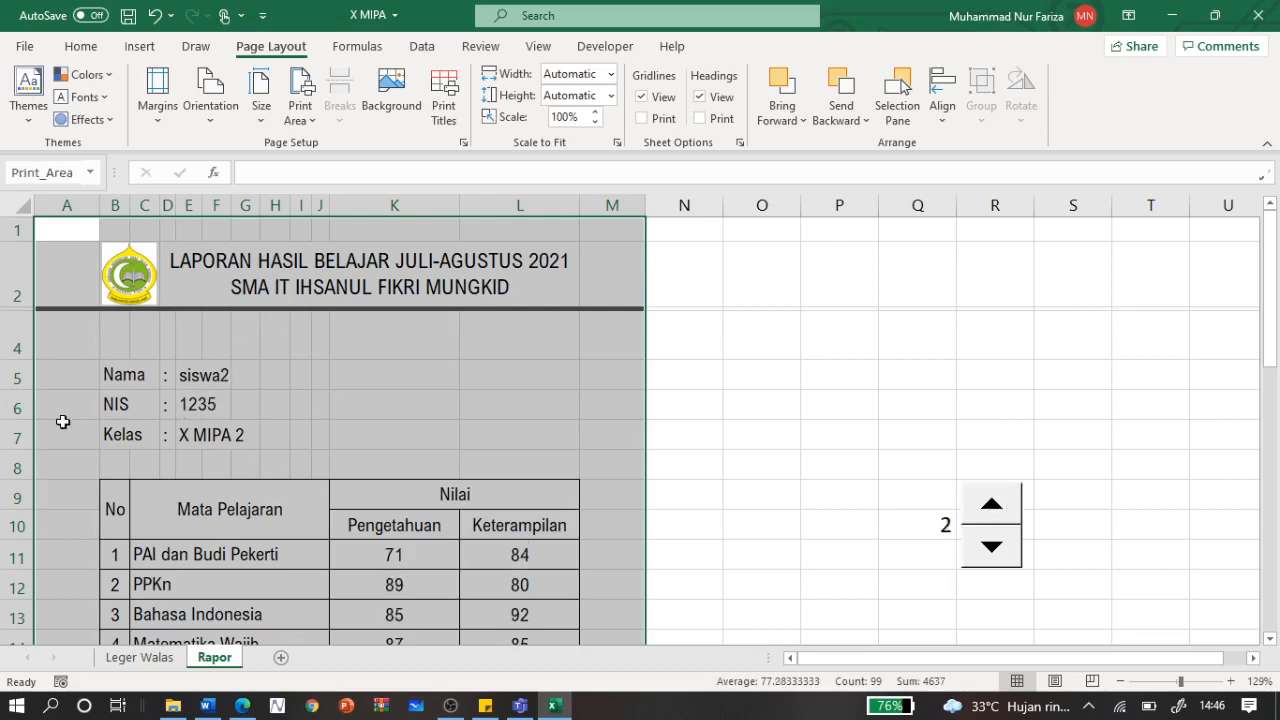
{"action": "scroll", "coordinate": [396, 494], "scroll_direction": "down", "scroll_amount": 5}
{"action": "scroll", "coordinate": [396, 495], "scroll_direction": "down", "scroll_amount": 4}
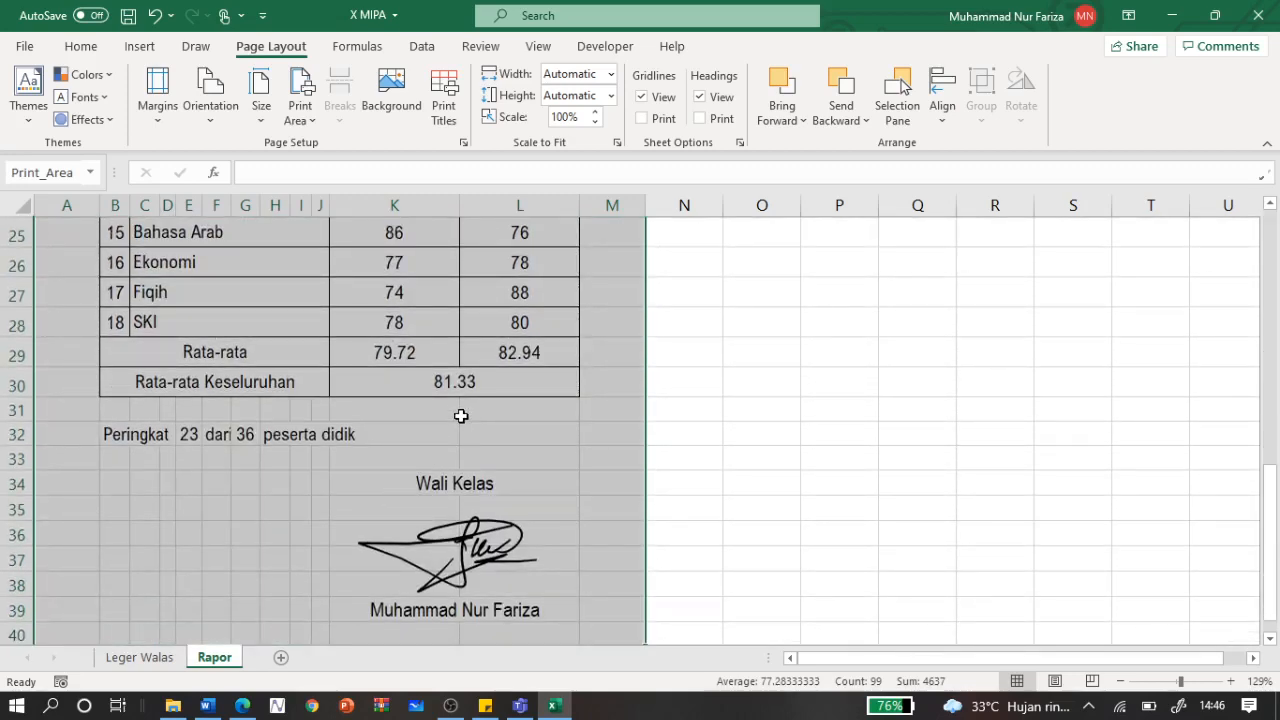
Step: Open the report card's print preview with Print Selection chosen, and copy the name siswa2 from the student table in the Word document
{"action": "key", "text": "ctrl+p"}
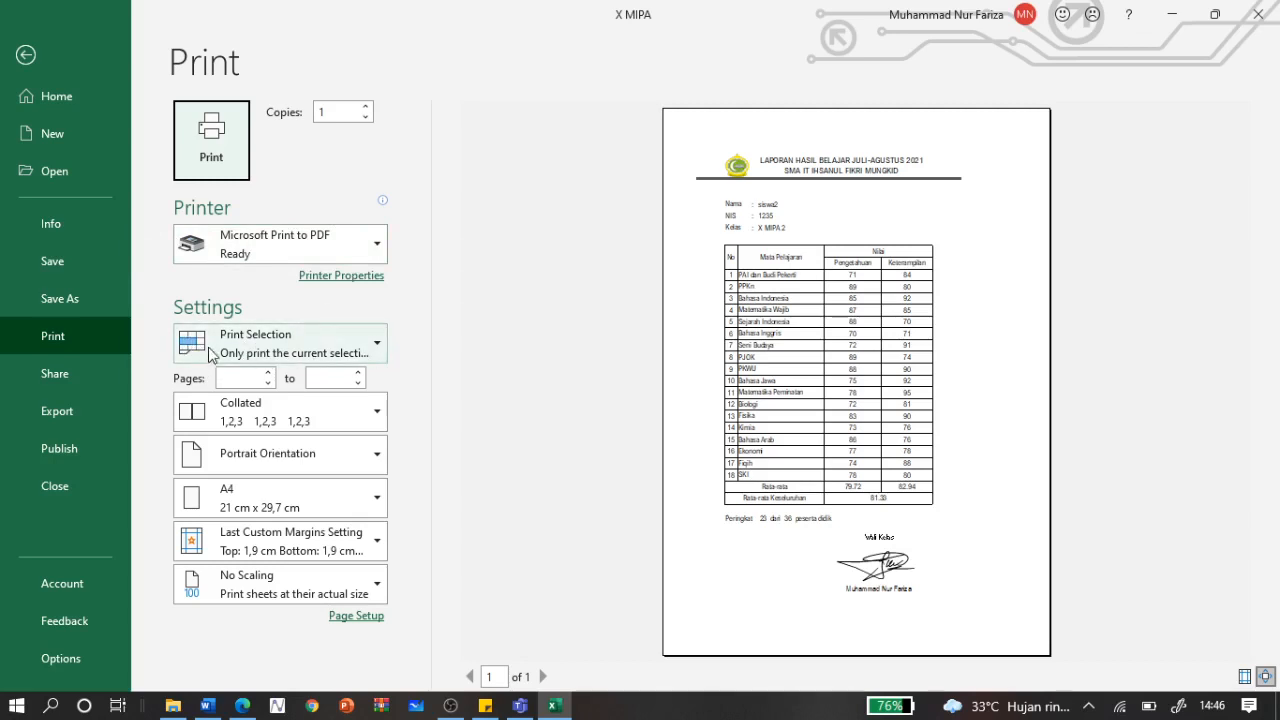
{"action": "left_click", "coordinate": [364, 357]}
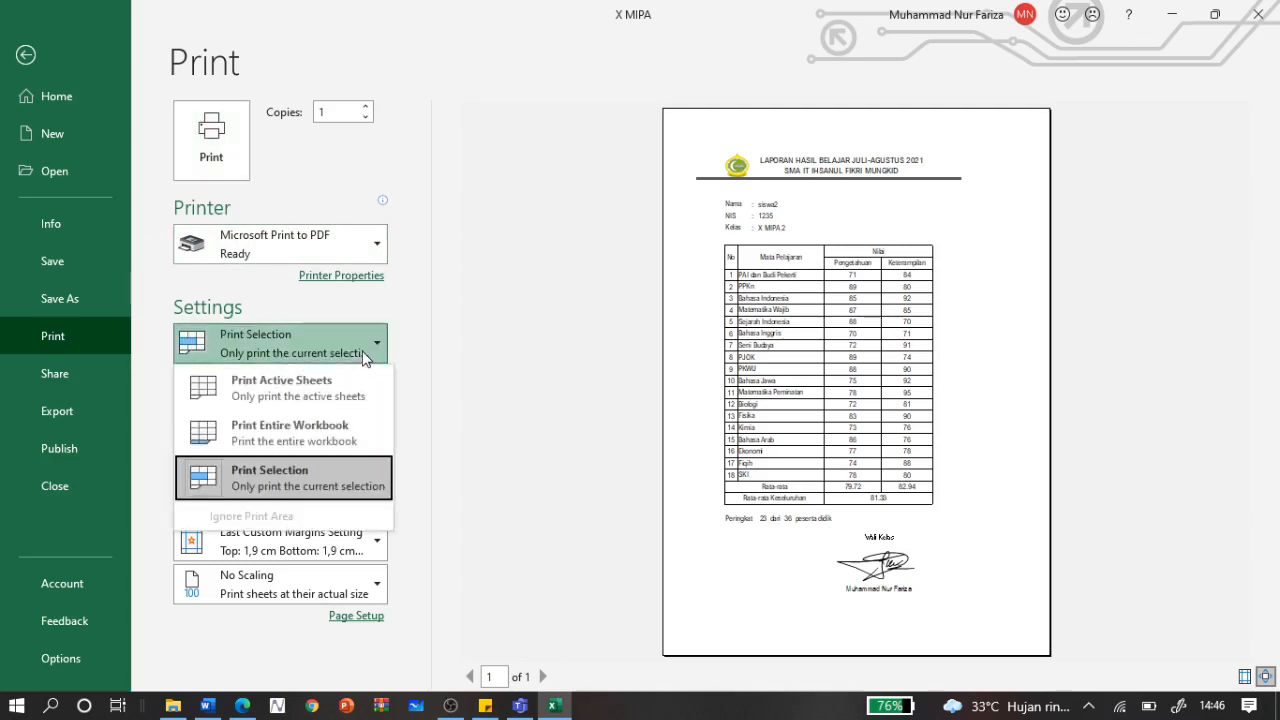
{"action": "left_click", "coordinate": [354, 481]}
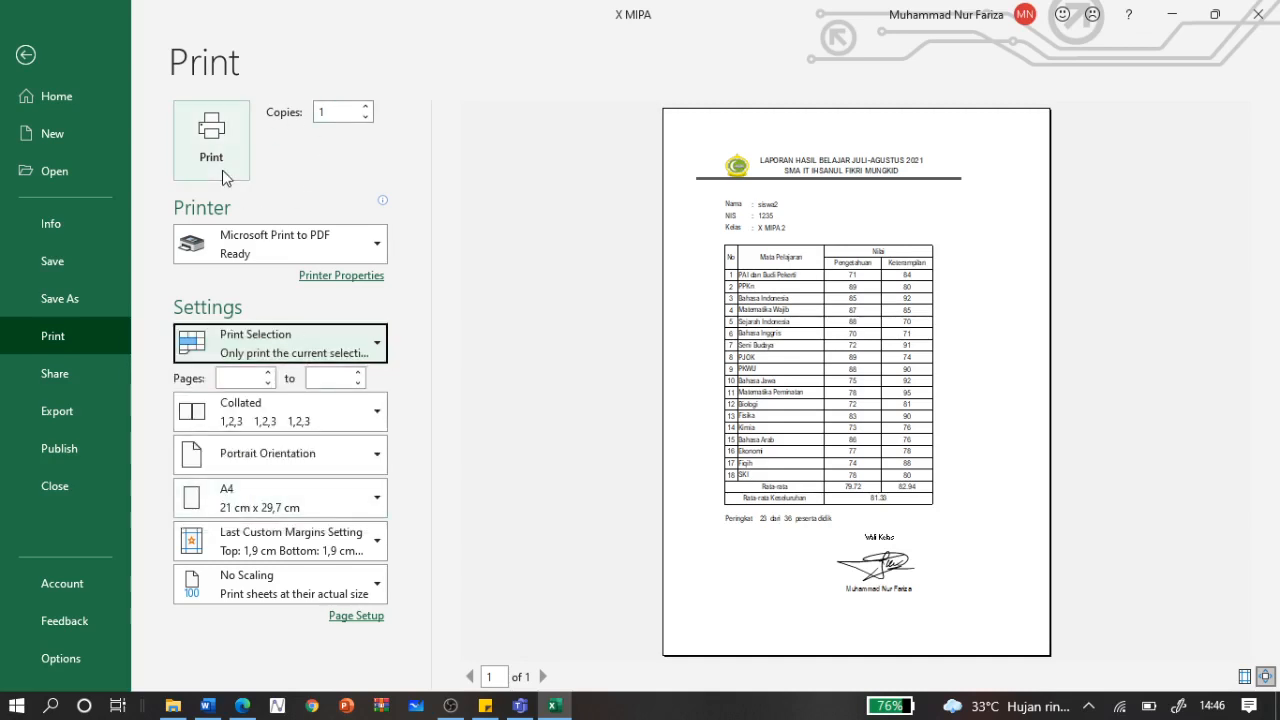
{"action": "left_click", "coordinate": [207, 706]}
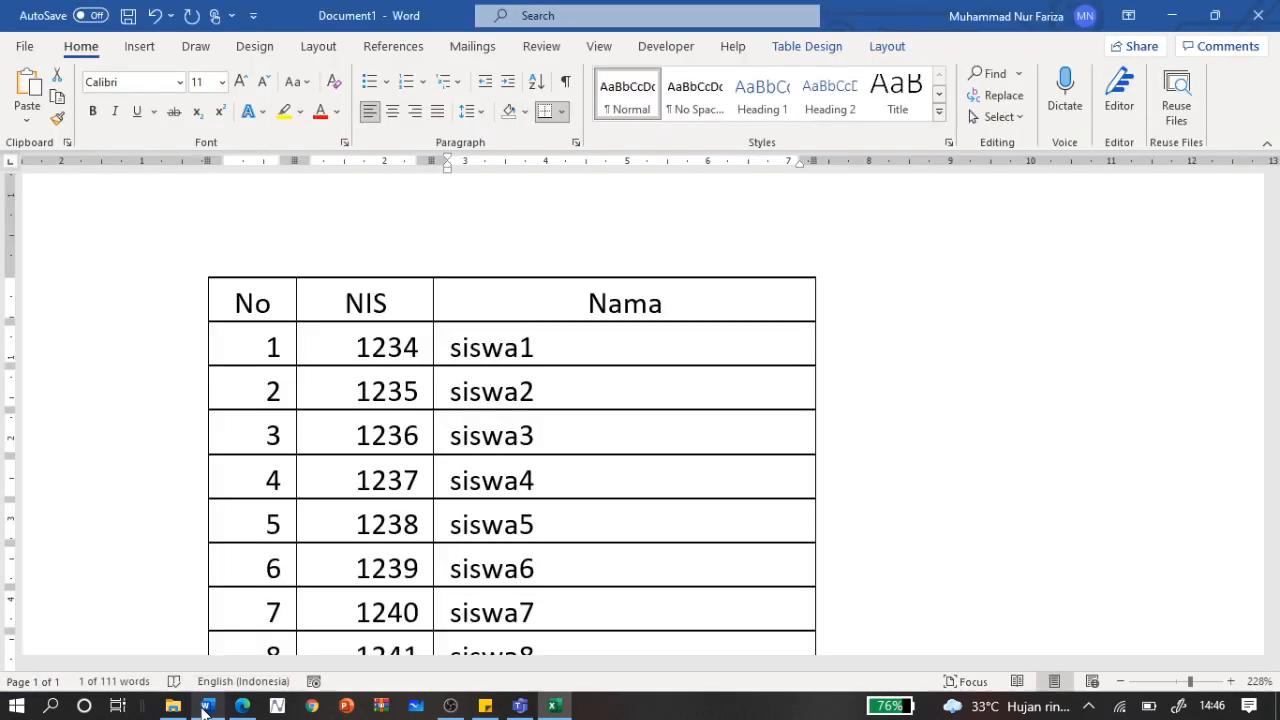
{"action": "left_click_drag", "start_coordinate": [558, 391], "coordinate": [436, 397]}
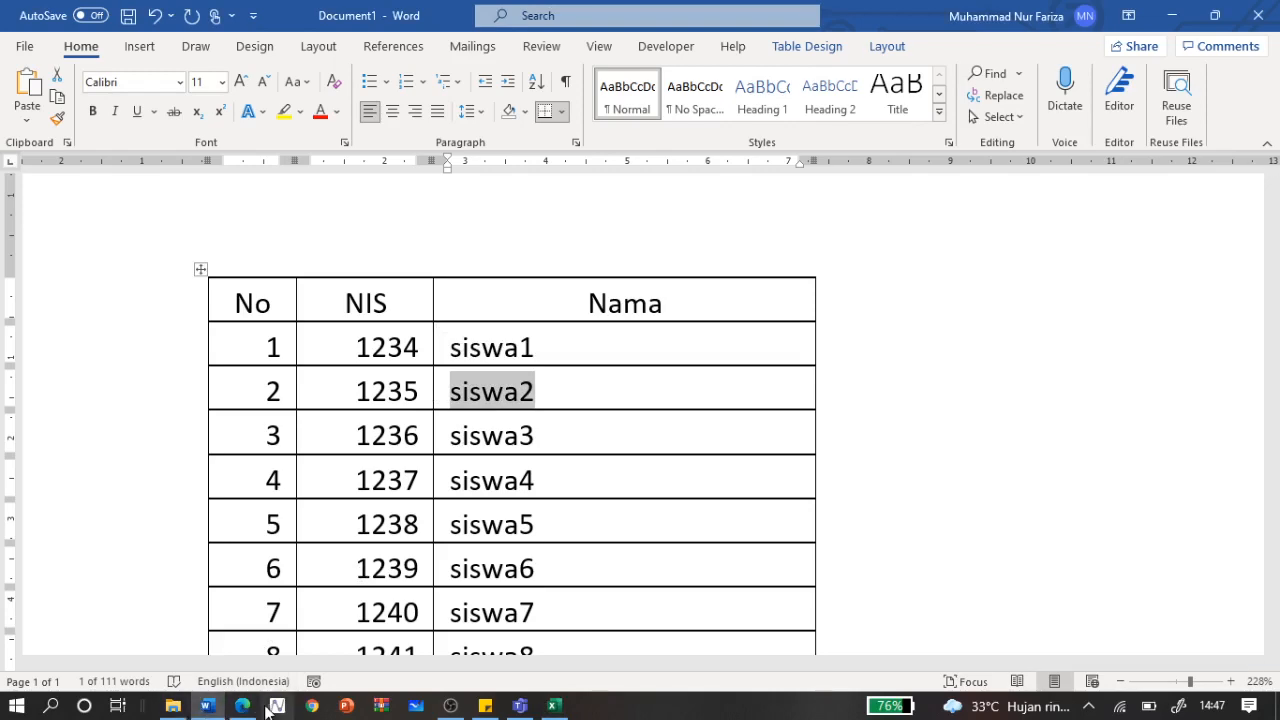
Step: Return to Excel and print the report card to a PDF named siswa2 in the Documents folder
{"action": "left_click", "coordinate": [553, 708]}
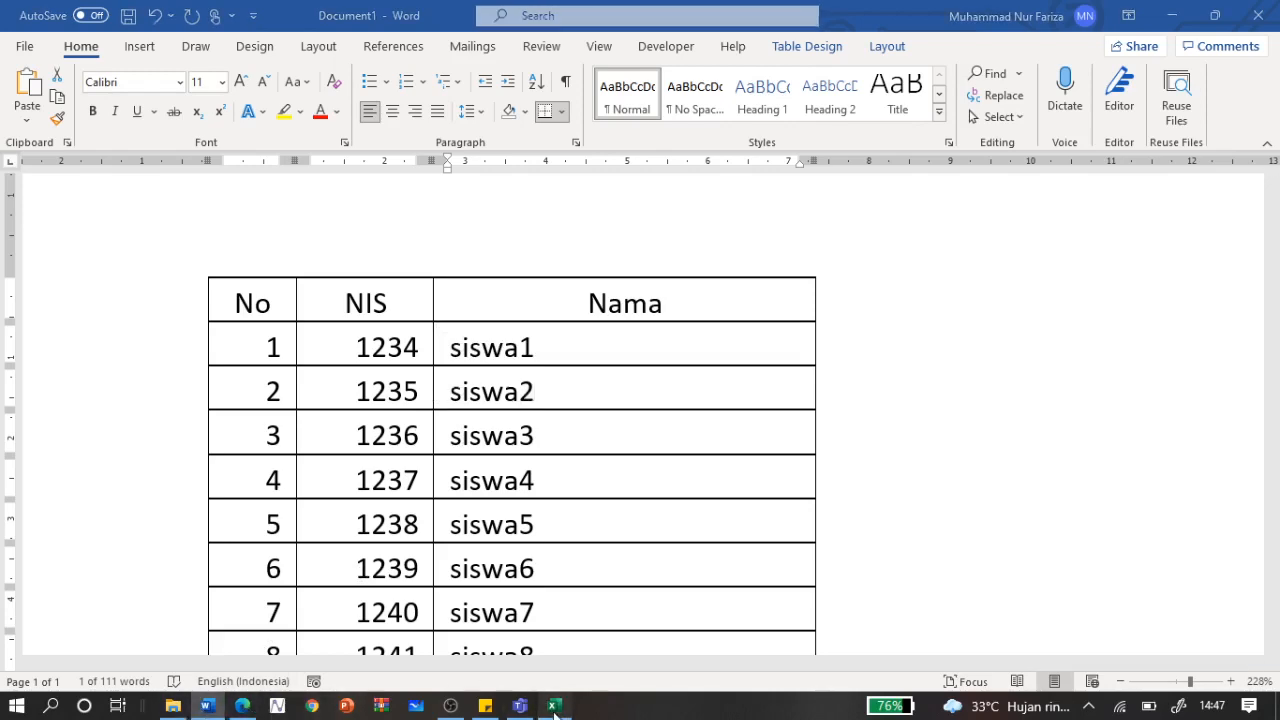
{"action": "left_click", "coordinate": [221, 161]}
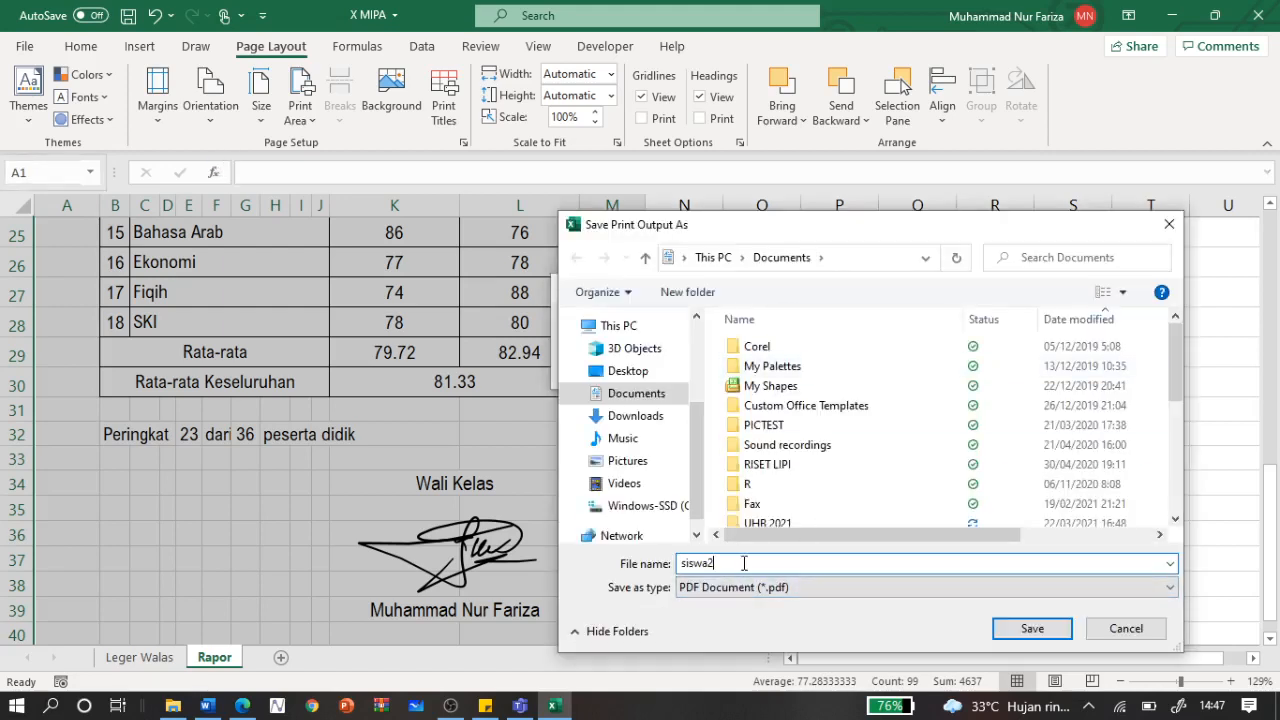
{"action": "scroll", "coordinate": [890, 427], "scroll_direction": "down", "scroll_amount": 5}
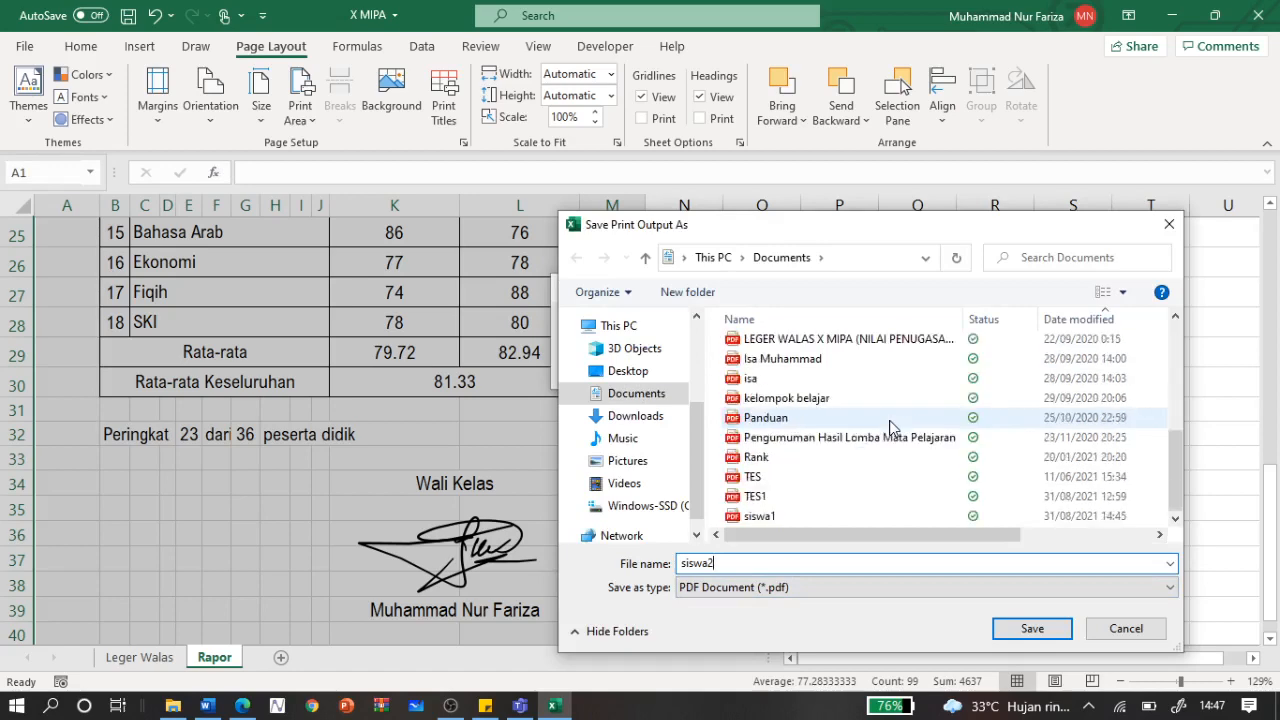
{"action": "left_click", "coordinate": [1036, 630]}
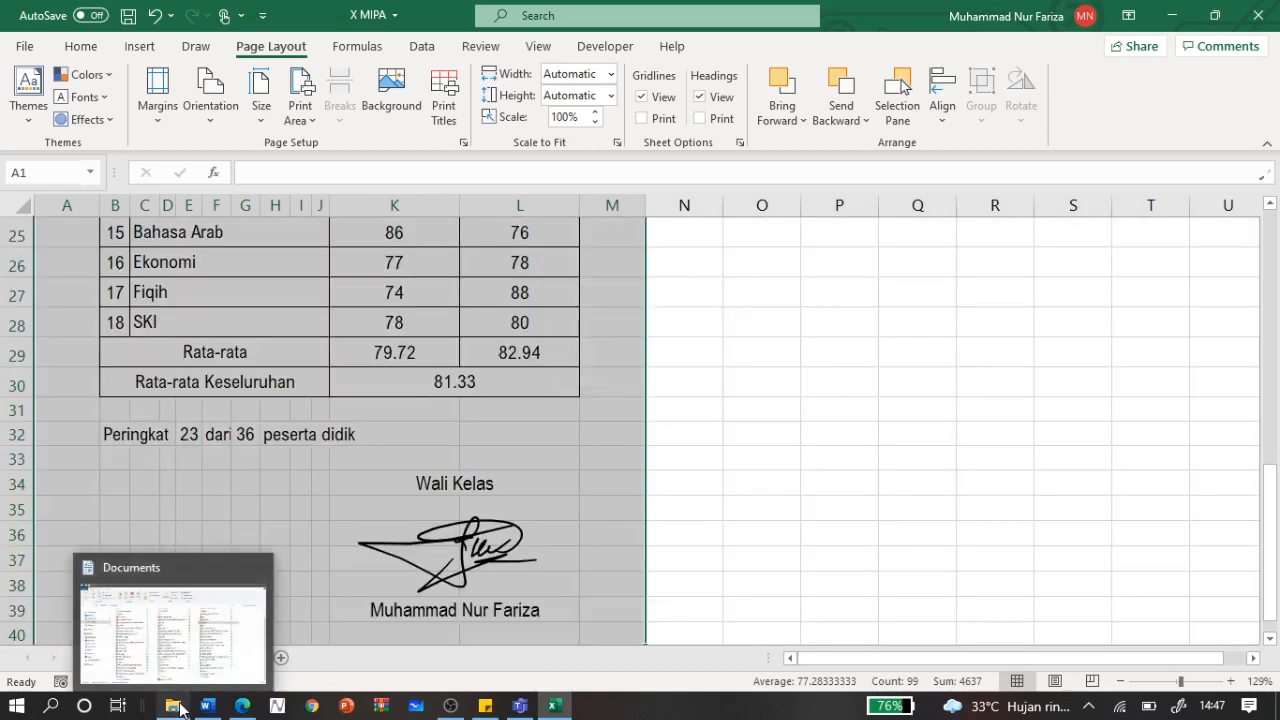
Step: Open siswa2.pdf from the Documents folder in File Explorer and check its student details, grades, ranking and signature
{"action": "left_click", "coordinate": [179, 709]}
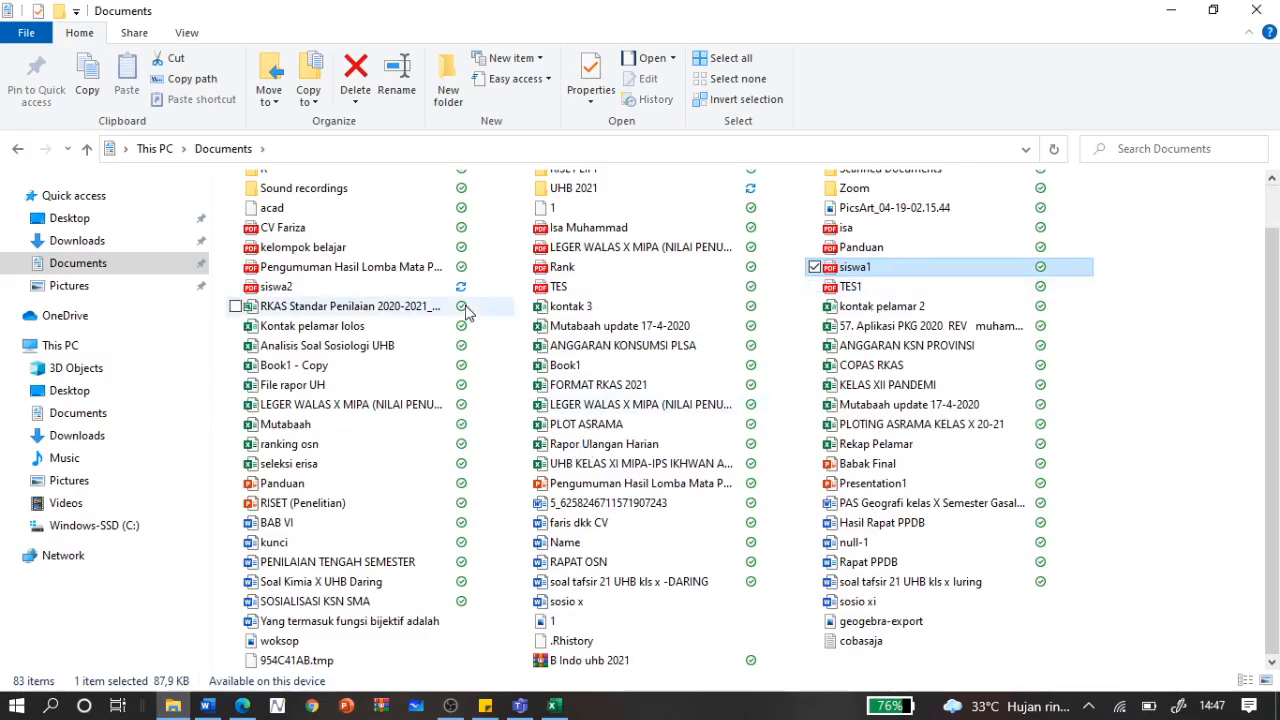
{"action": "left_click", "coordinate": [398, 290]}
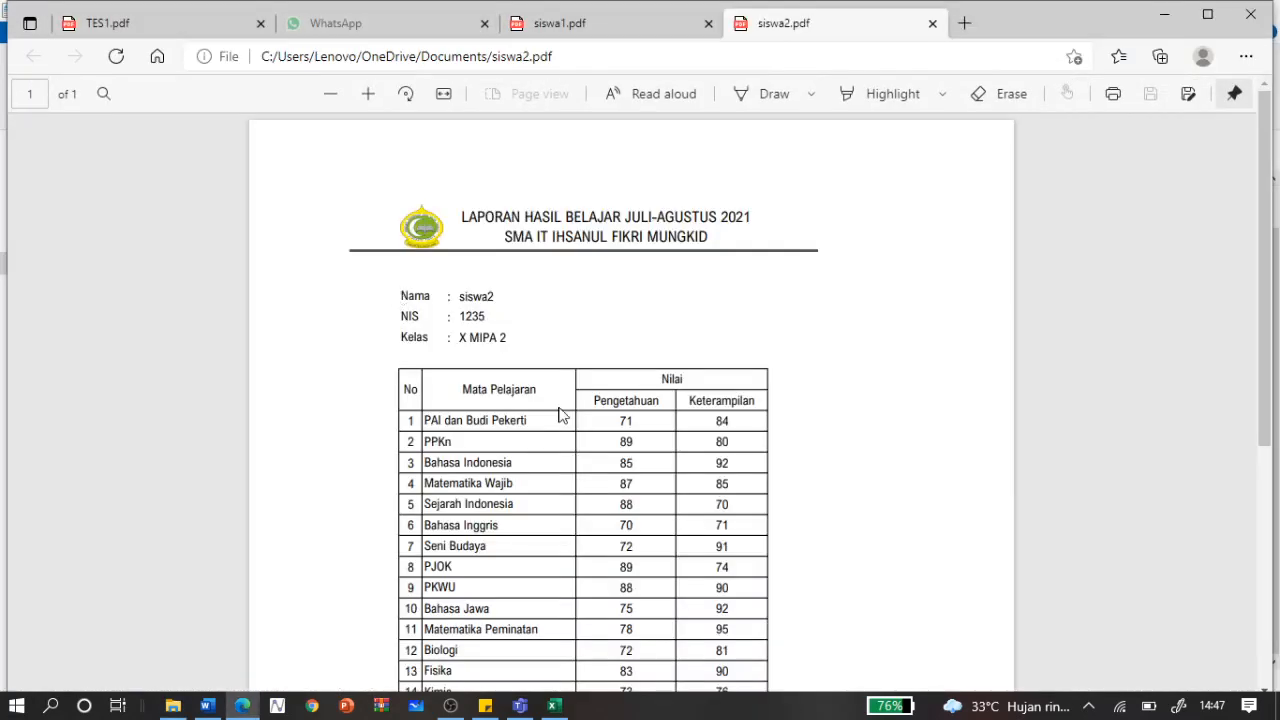
{"action": "scroll", "coordinate": [560, 414], "scroll_direction": "down", "scroll_amount": 3}
{"action": "scroll", "coordinate": [560, 414], "scroll_direction": "up", "scroll_amount": 3}
{"action": "scroll", "coordinate": [560, 414], "scroll_direction": "down", "scroll_amount": 3}
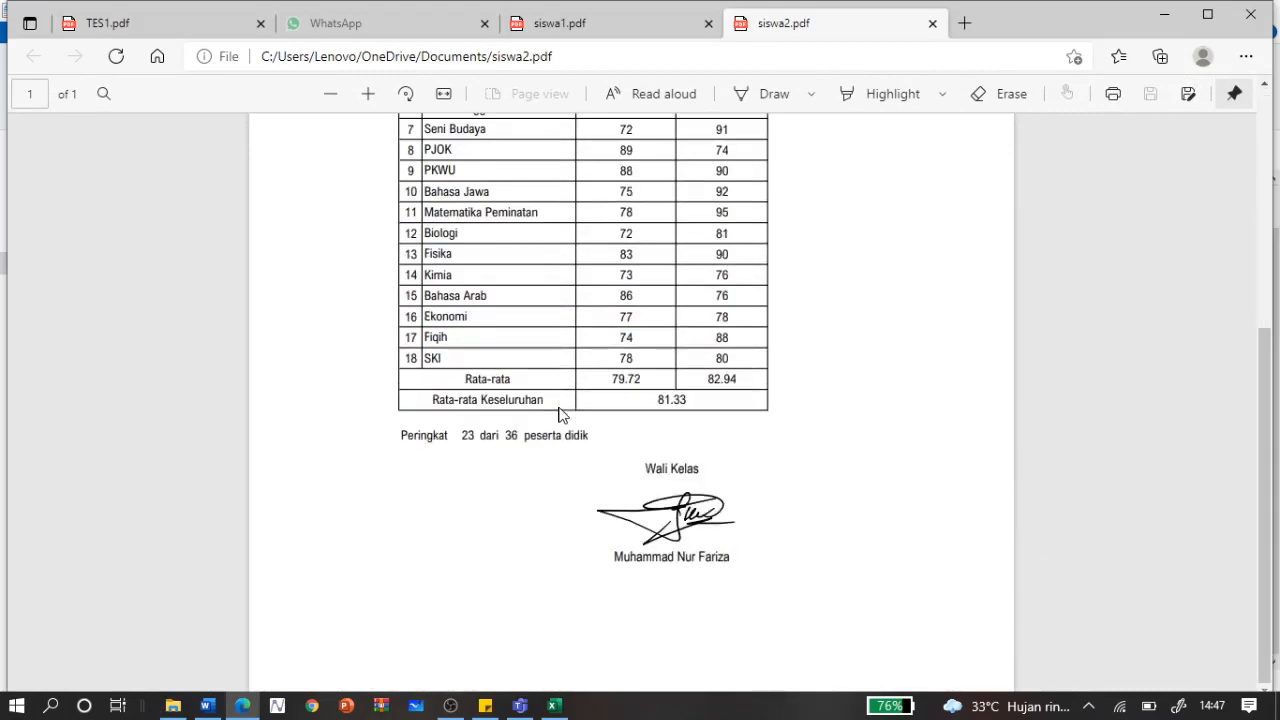
{"action": "scroll", "coordinate": [560, 414], "scroll_direction": "up", "scroll_amount": 3}
{"action": "scroll", "coordinate": [560, 414], "scroll_direction": "down", "scroll_amount": 3}
{"action": "scroll", "coordinate": [614, 258], "scroll_direction": "up", "scroll_amount": 3}
{"action": "scroll", "coordinate": [613, 265], "scroll_direction": "down", "scroll_amount": 1}
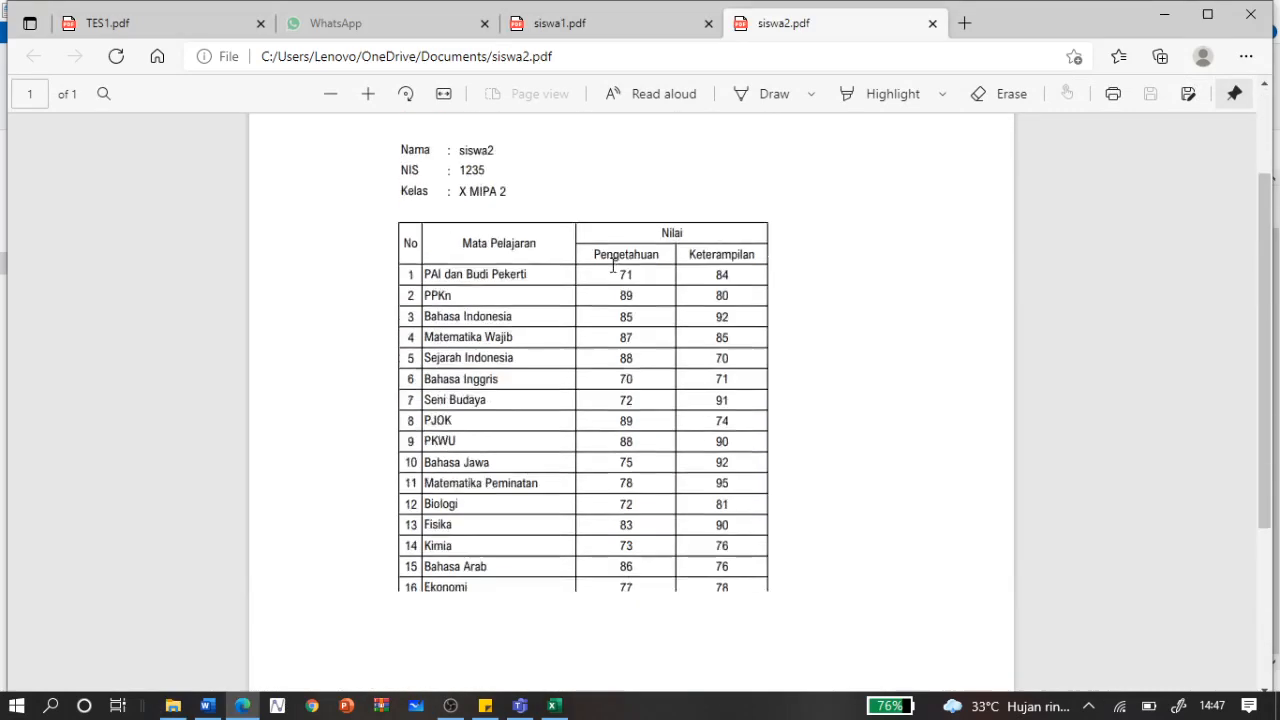
{"action": "scroll", "coordinate": [613, 265], "scroll_direction": "down", "scroll_amount": 3}
{"action": "scroll", "coordinate": [613, 265], "scroll_direction": "up", "scroll_amount": 3}
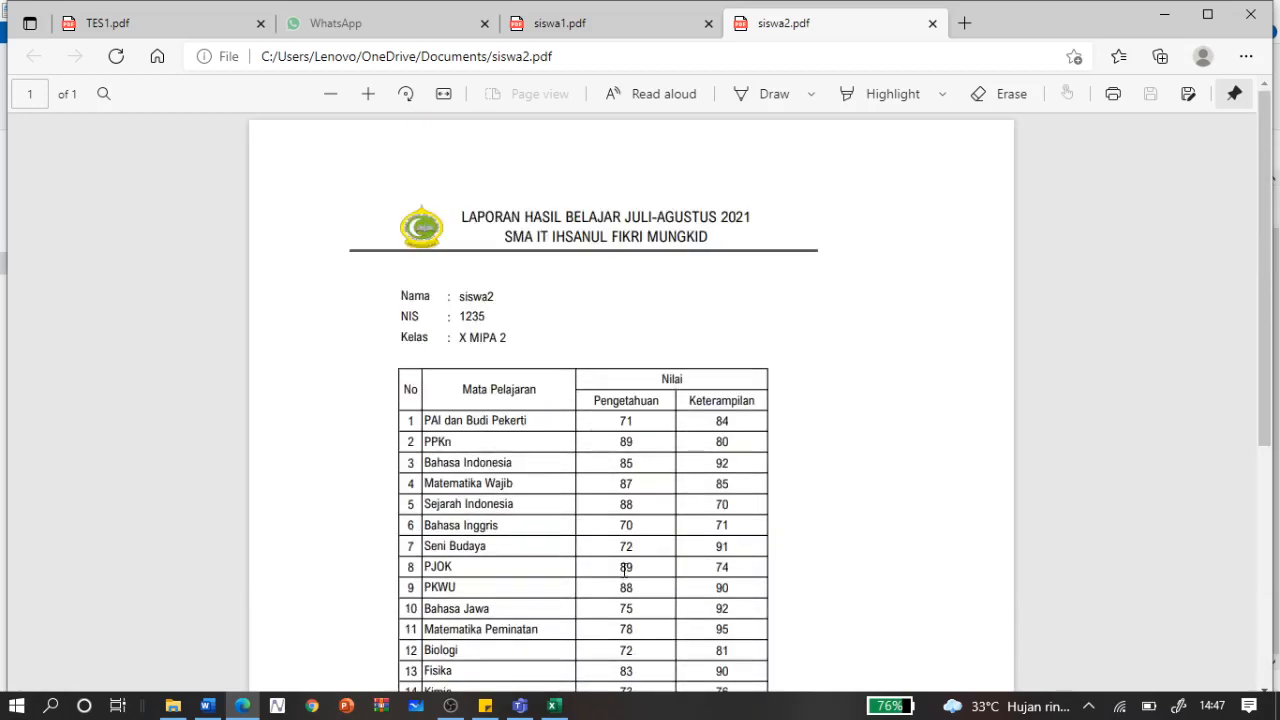
Step: Return to the Rapor sheet in Excel, clear the report card selection, and look over the card's full print area
{"action": "left_click", "coordinate": [556, 707]}
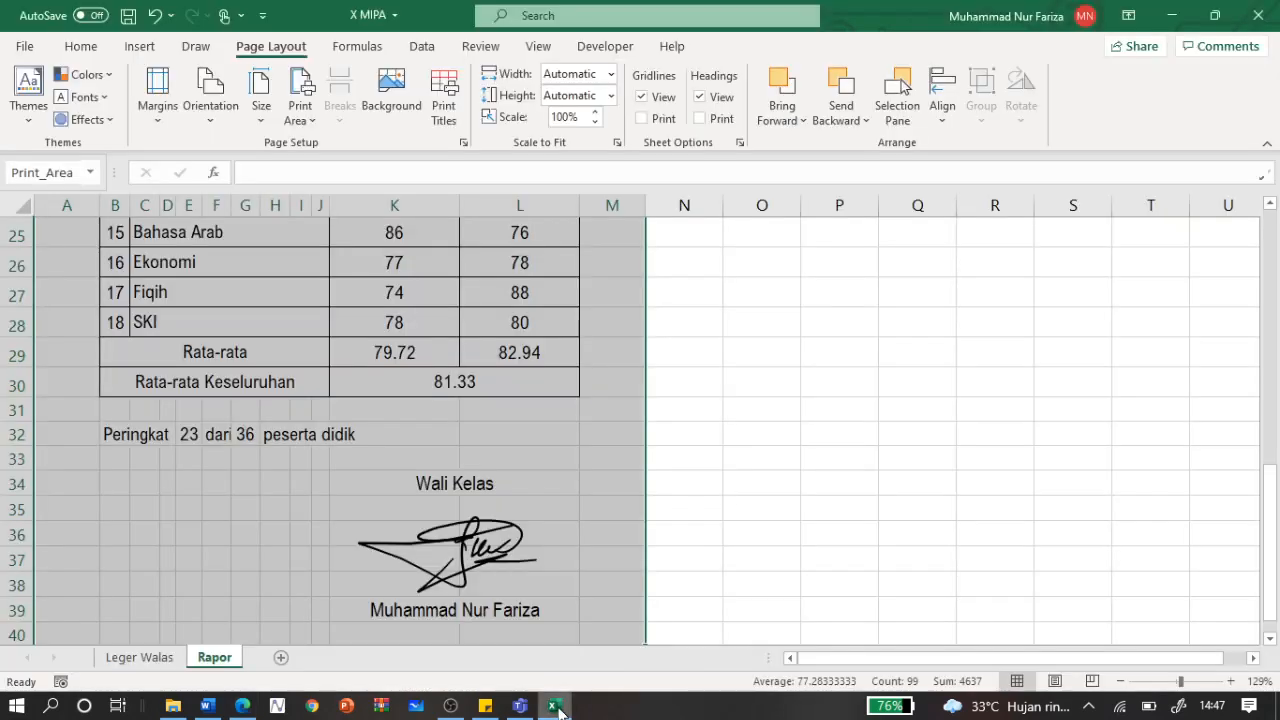
{"action": "scroll", "coordinate": [506, 337], "scroll_direction": "up", "scroll_amount": 8}
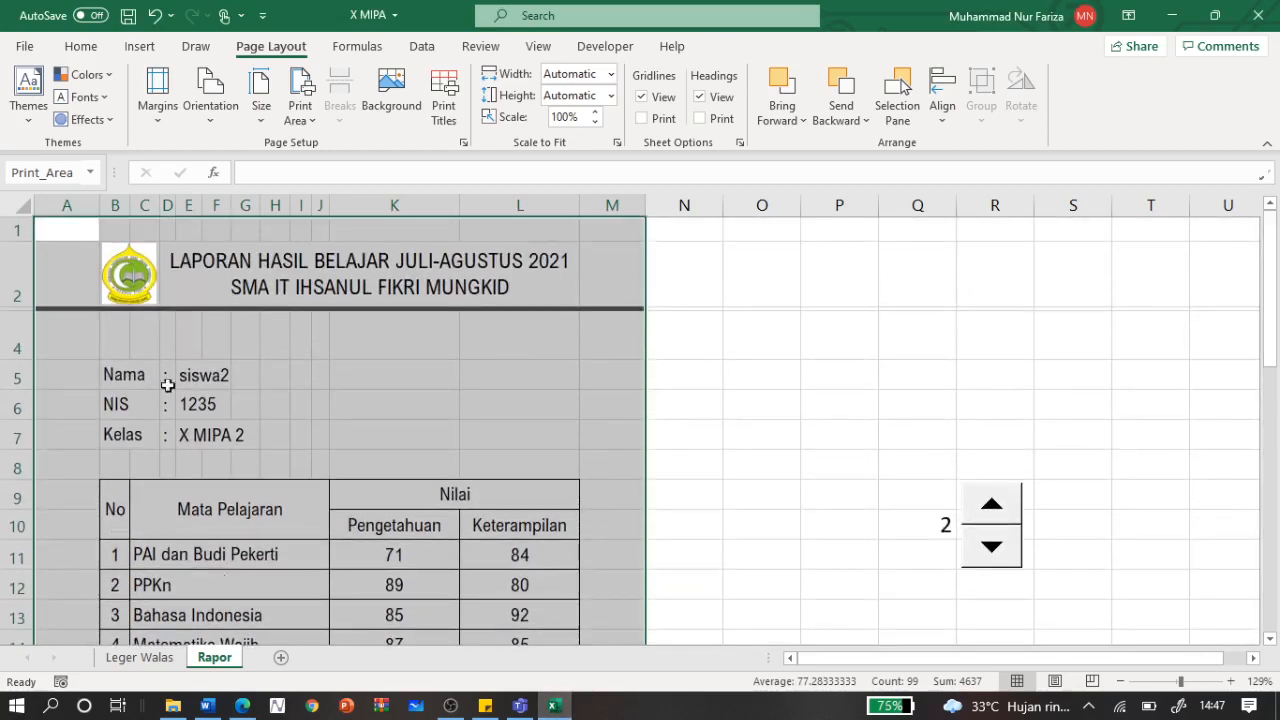
{"action": "left_click", "coordinate": [51, 231]}
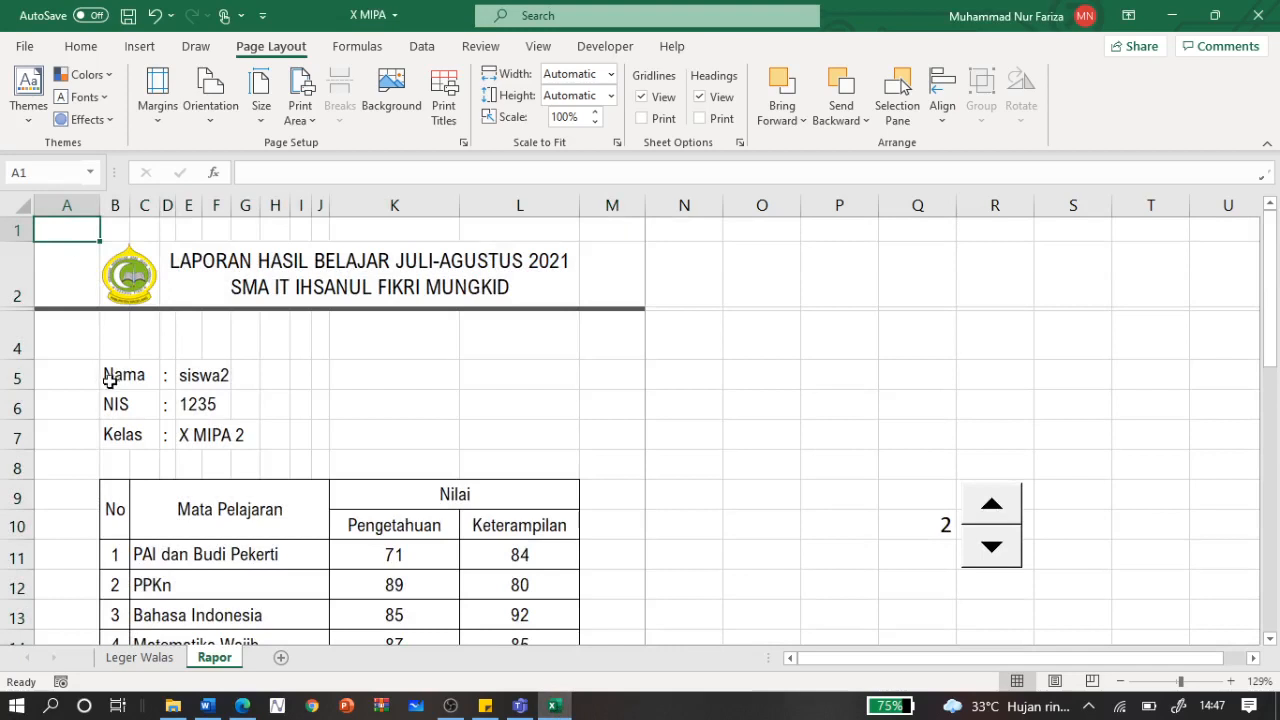
{"action": "left_click", "coordinate": [731, 353]}
{"action": "key", "text": "Down"}
{"action": "key", "text": "Down"}
{"action": "key", "text": "Down"}
{"action": "key", "text": "Down"}
{"action": "key", "text": "Down"}
{"action": "key", "text": "Down"}
{"action": "key", "text": "Down"}
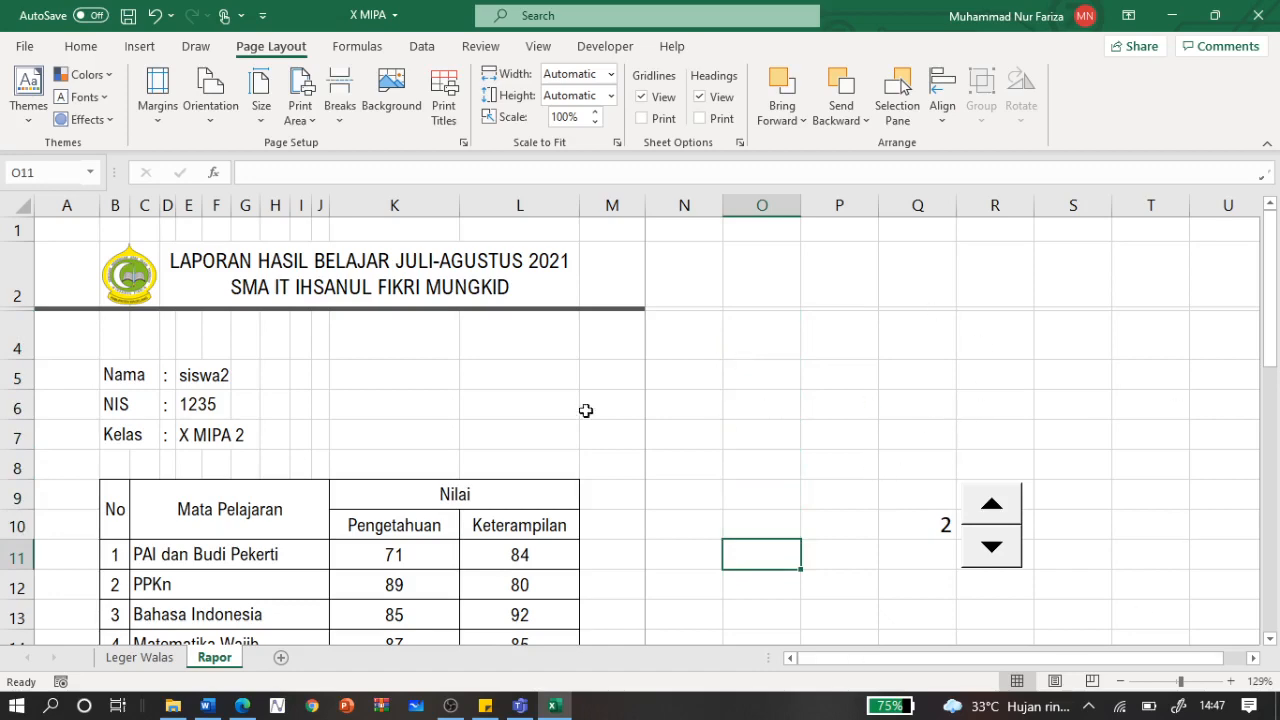
{"action": "scroll", "coordinate": [537, 416], "scroll_direction": "down", "scroll_amount": 11}
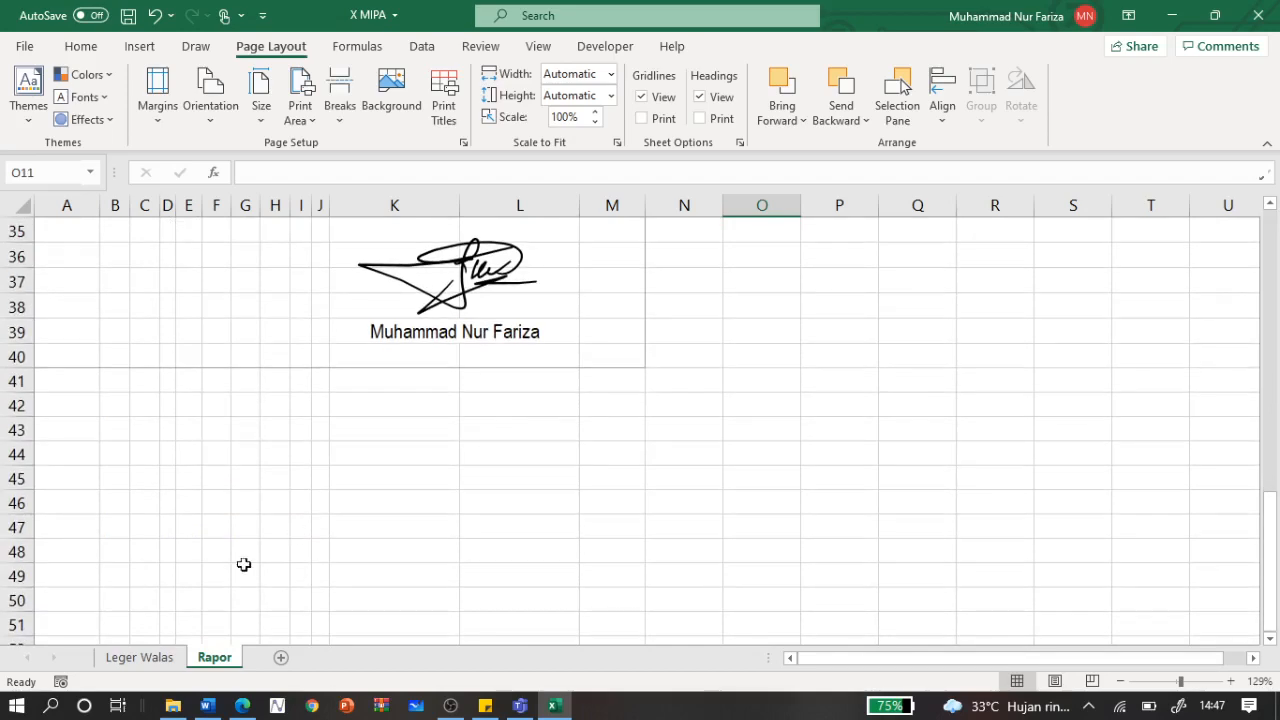
Step: Go to the start of the Leger Walas sheet and replace the student list selection with cell E2
{"action": "left_click", "coordinate": [141, 658]}
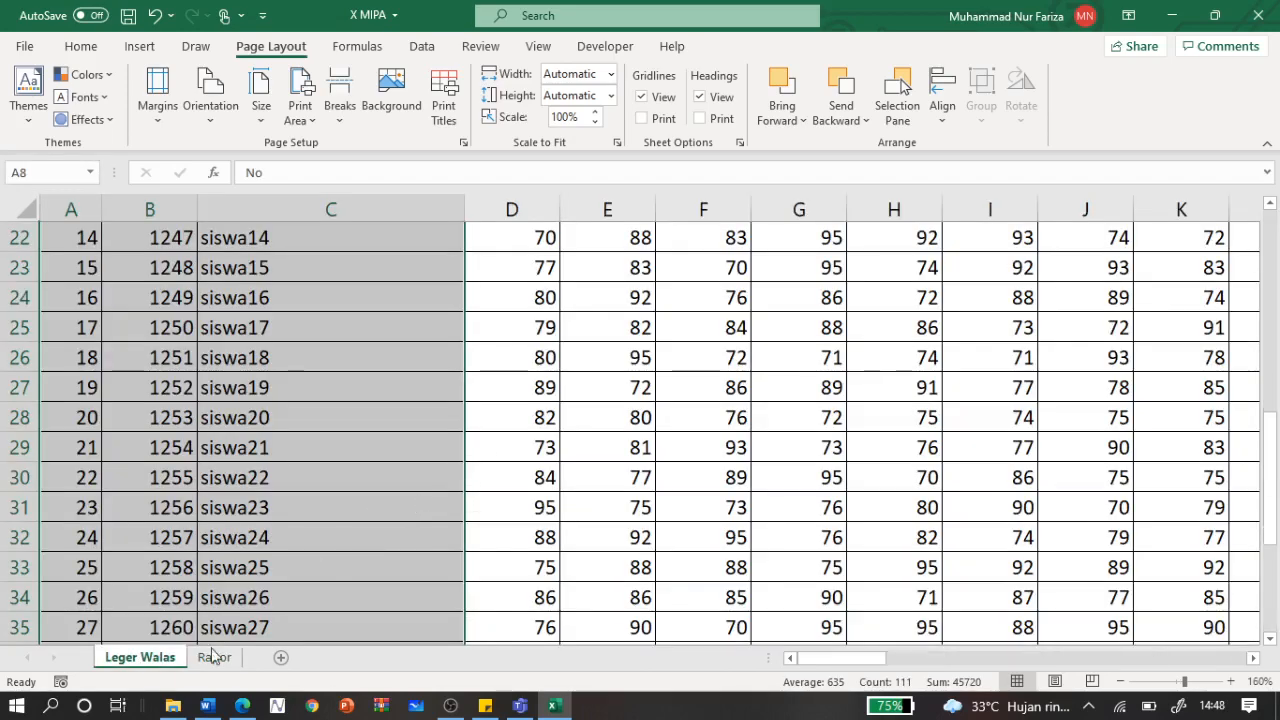
{"action": "scroll", "coordinate": [349, 393], "scroll_direction": "up", "scroll_amount": 6}
{"action": "scroll", "coordinate": [349, 393], "scroll_direction": "up", "scroll_amount": 2}
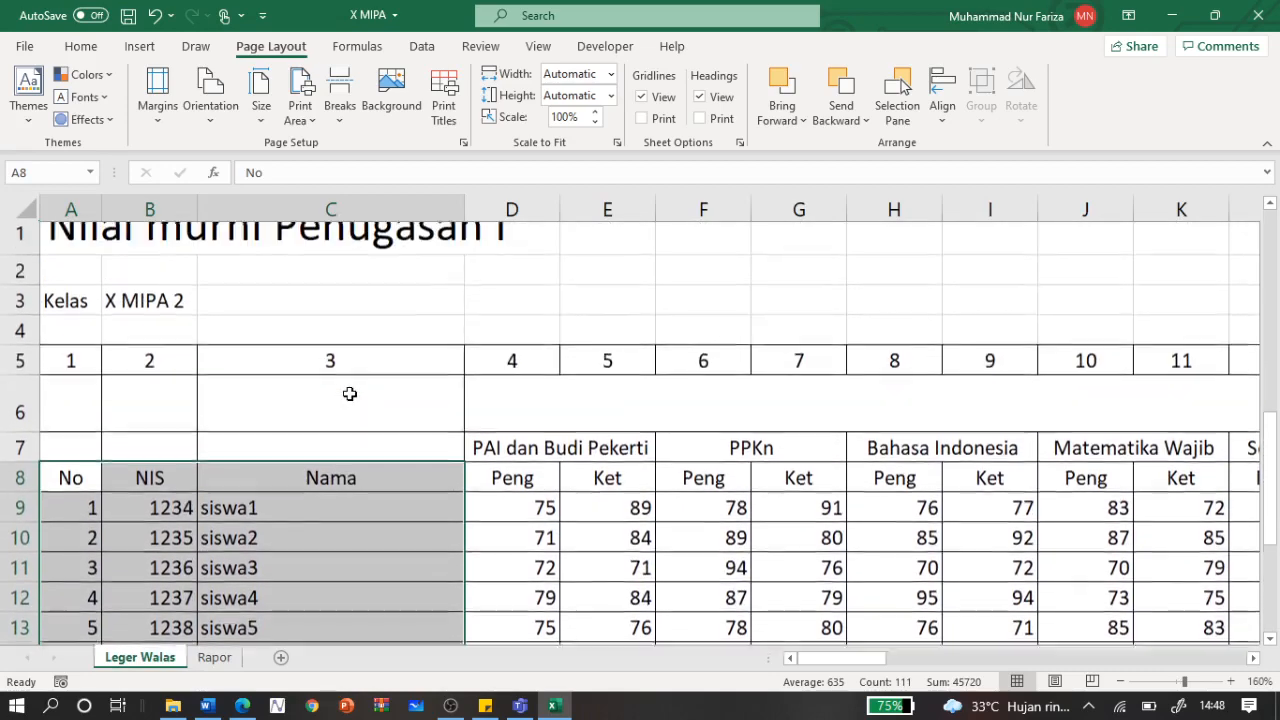
{"action": "left_click", "coordinate": [631, 296]}
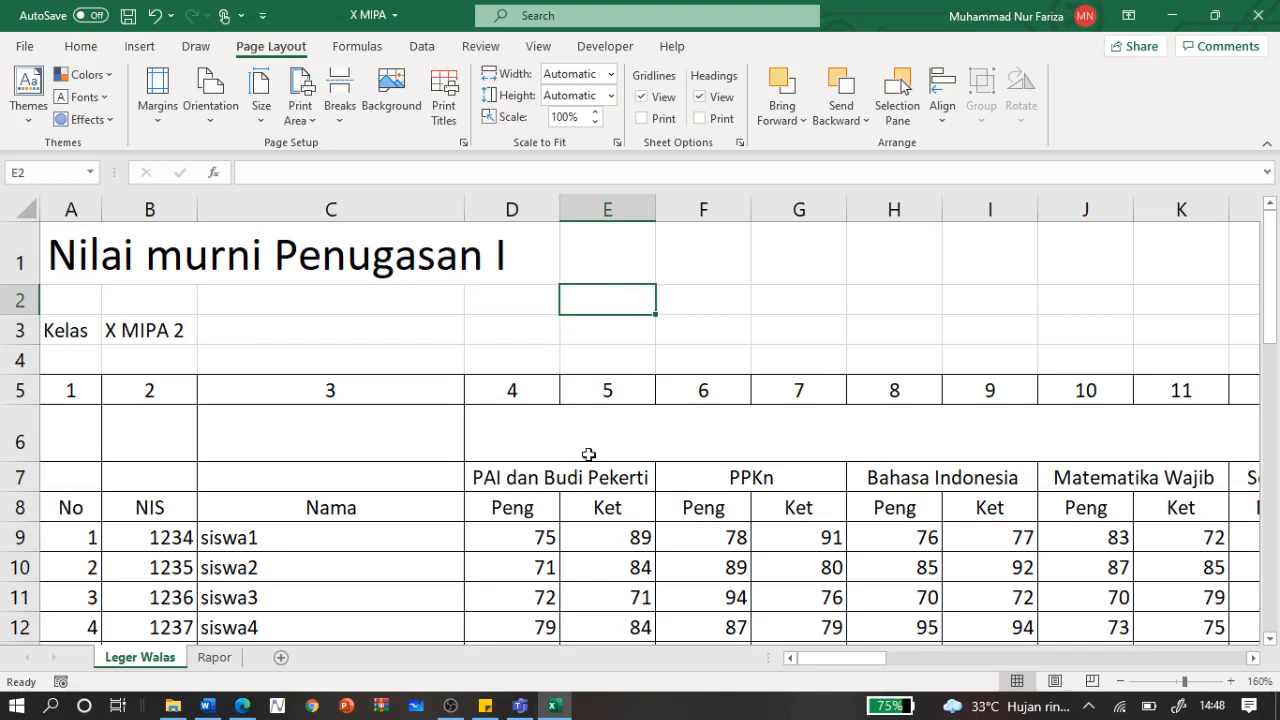
{"action": "left_click", "coordinate": [450, 705]}
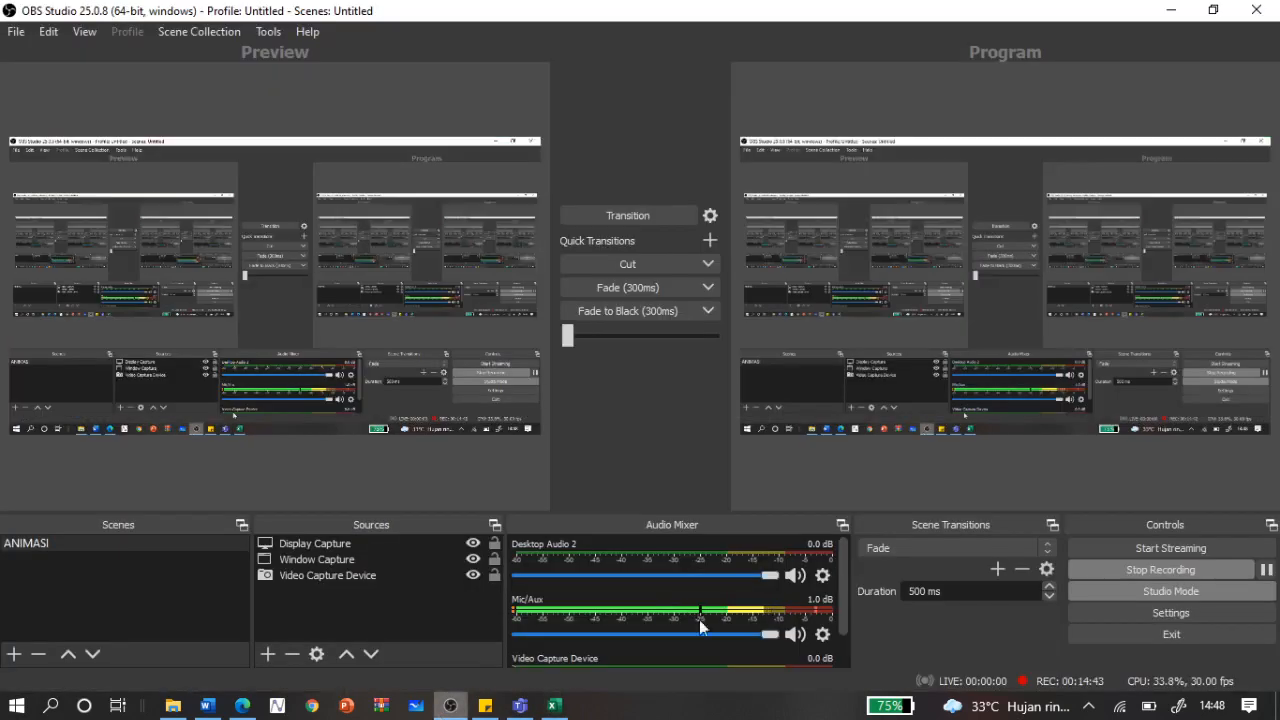